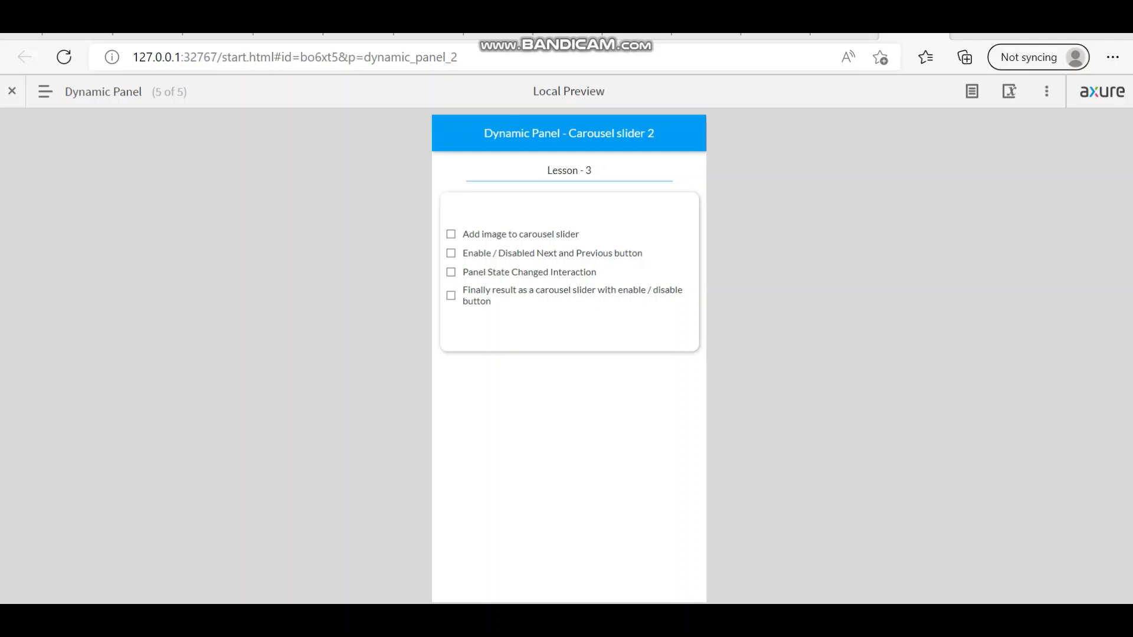
# Switch to Axure RP, open the Demo page in the Lesson-2 folder, and duplicate it
pyautogui.hotkey('alt', 'Tab')
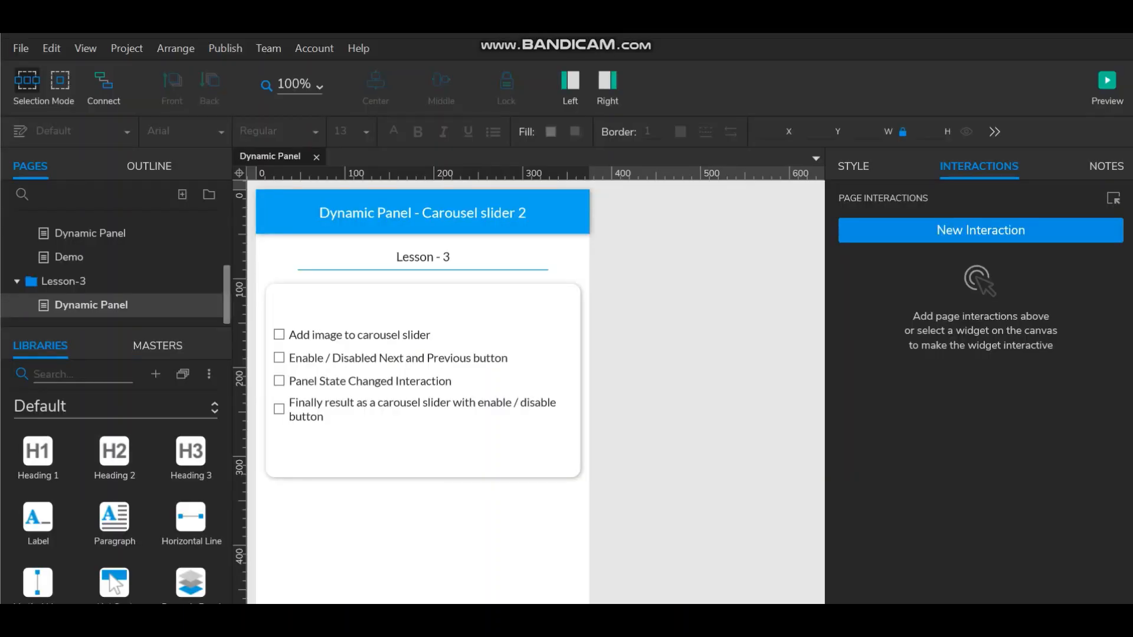
pyautogui.doubleClick(69, 257)
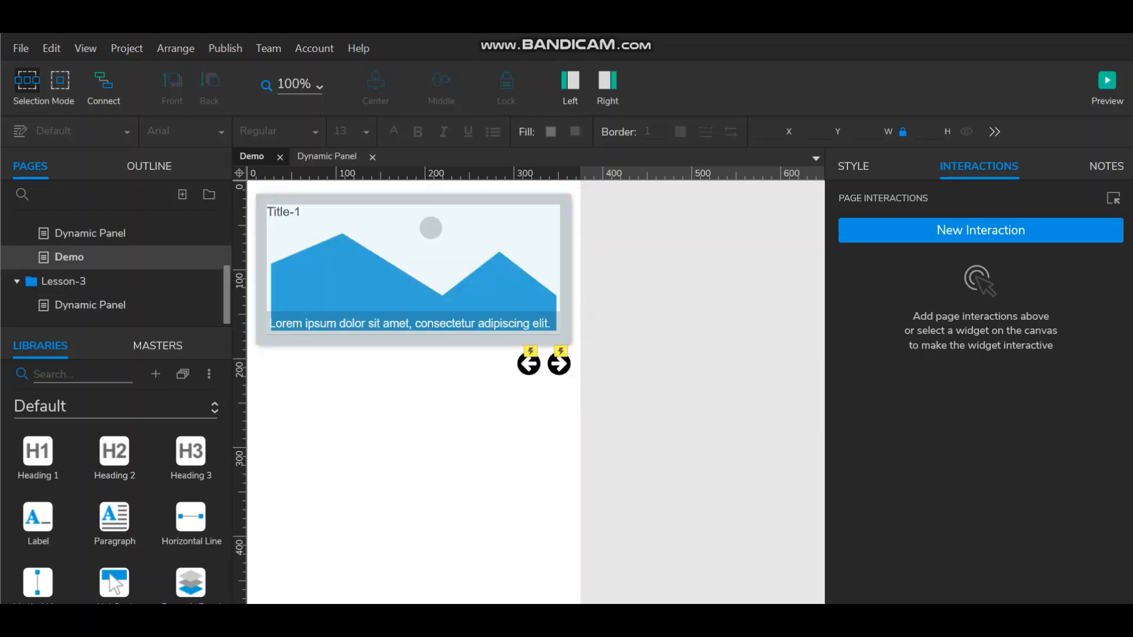
pyautogui.rightClick(71, 258)
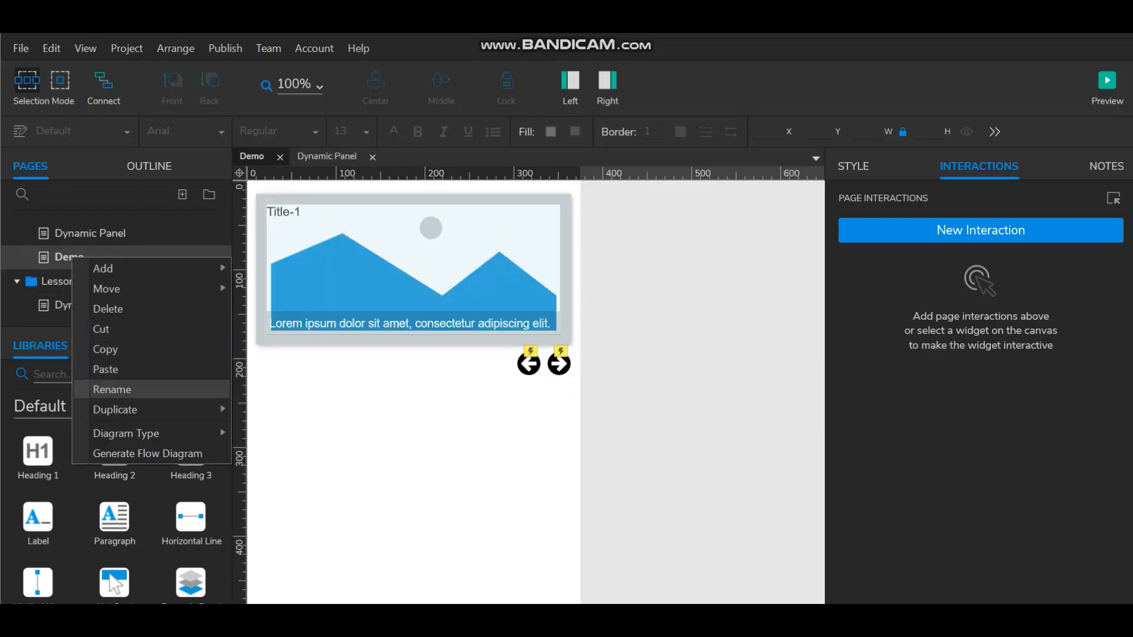
pyautogui.moveTo(118, 409)
pyautogui.click(264, 410)
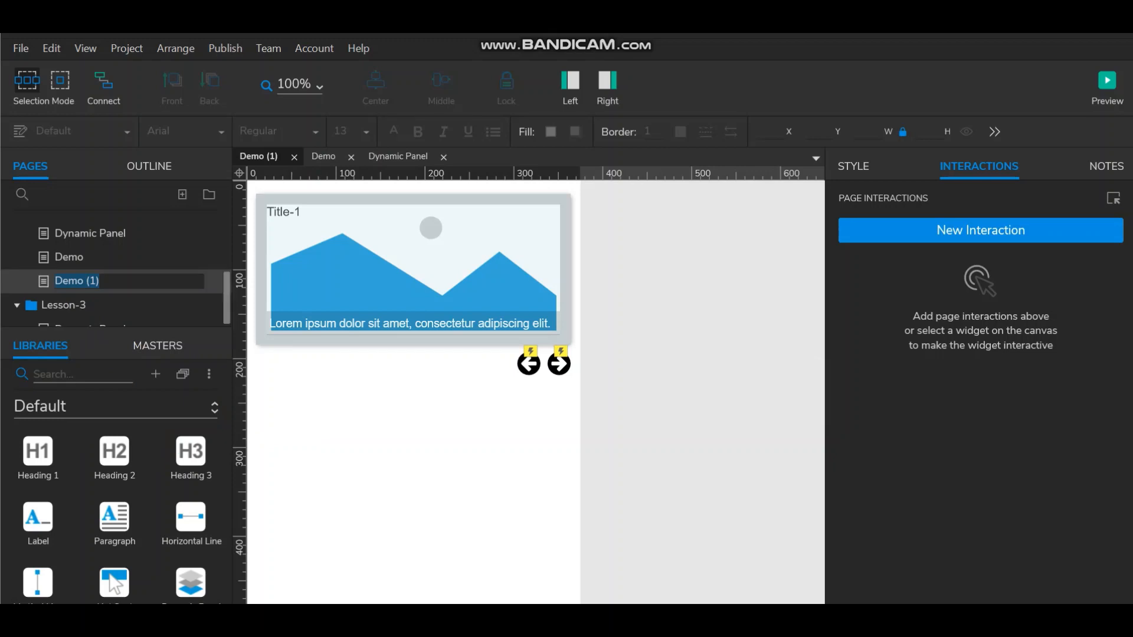
# Rename the duplicated page as Demo and move it into the Lesson-3 folder below the Dynamic Panel page
pyautogui.hotkey('shift', 'Left')
pyautogui.hotkey('shift', 'Left')
pyautogui.hotkey('shift', 'Left')
pyautogui.press('BackSpace')
pyautogui.write('\\')
pyautogui.press('BackSpace')
pyautogui.press('Return')
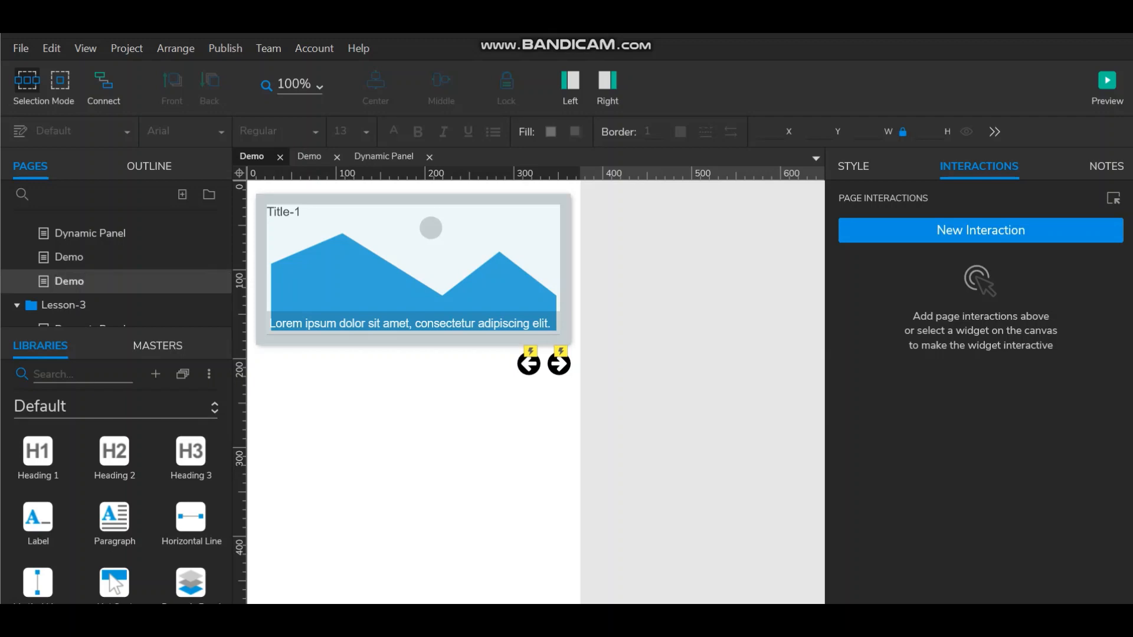
pyautogui.moveTo(118, 328); pyautogui.dragTo(118, 403)
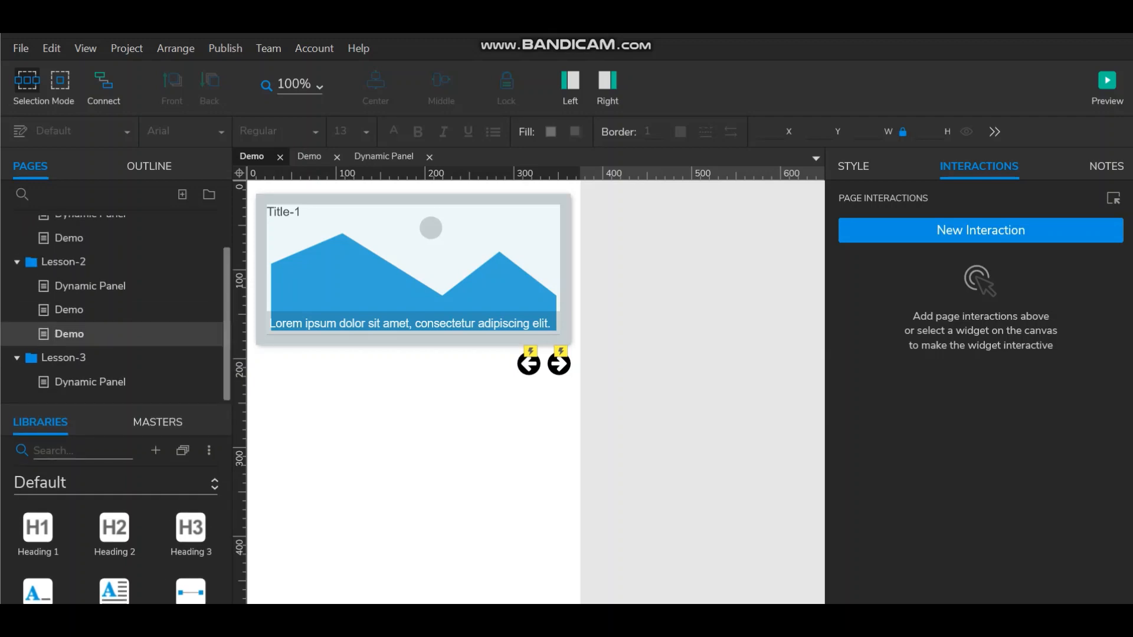
pyautogui.moveTo(70, 334); pyautogui.dragTo(78, 392)
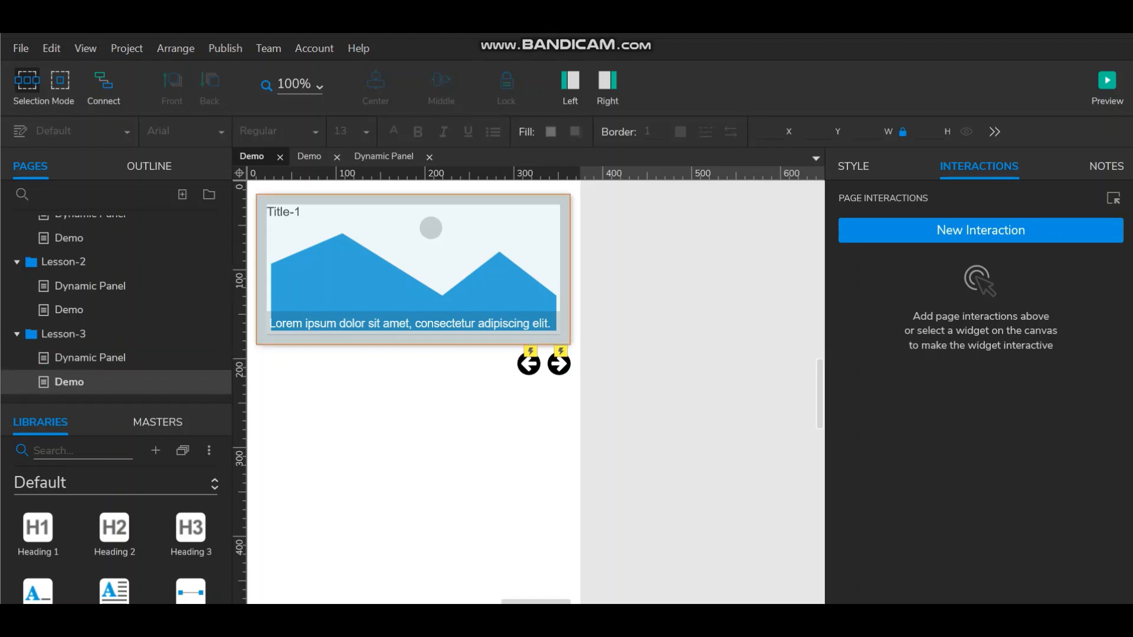
# Replace the placeholder image in State1 of the Slider dynamic panel with the slider-1 picture
pyautogui.doubleClick(413, 269)
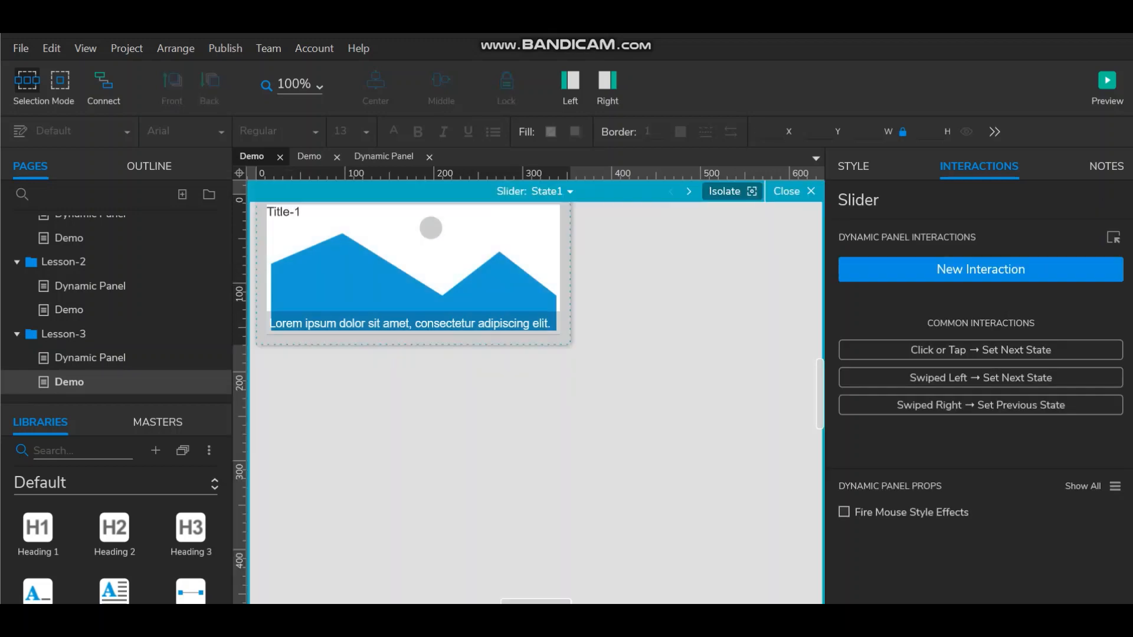
pyautogui.scroll(2, 413, 269)
pyautogui.doubleClick(413, 376)
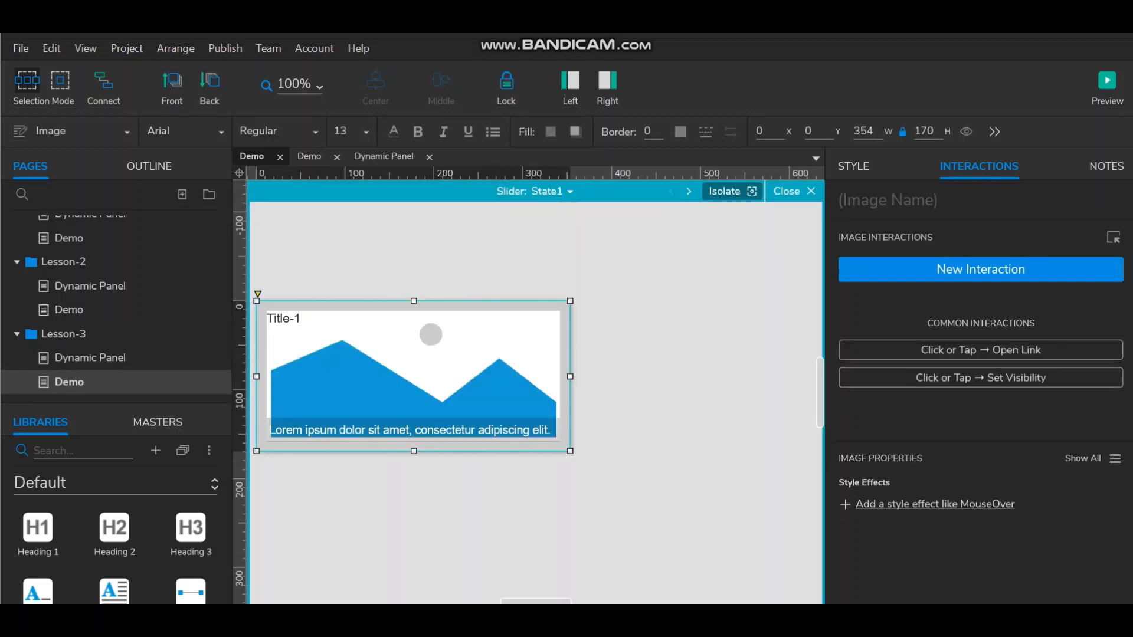
pyautogui.click(307, 180)
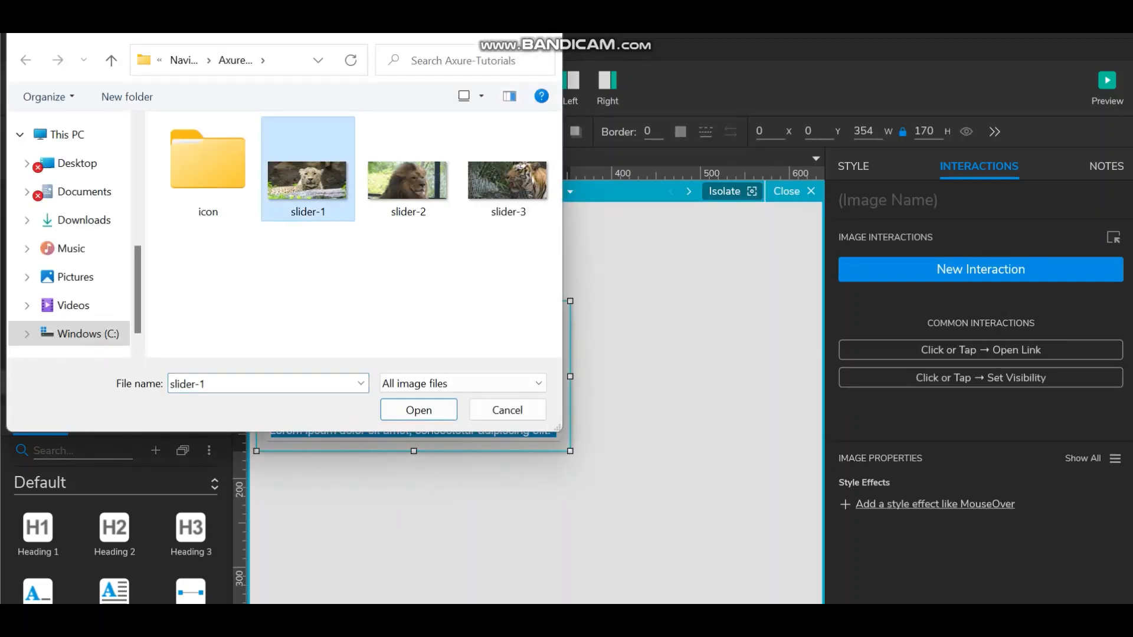
pyautogui.click(418, 410)
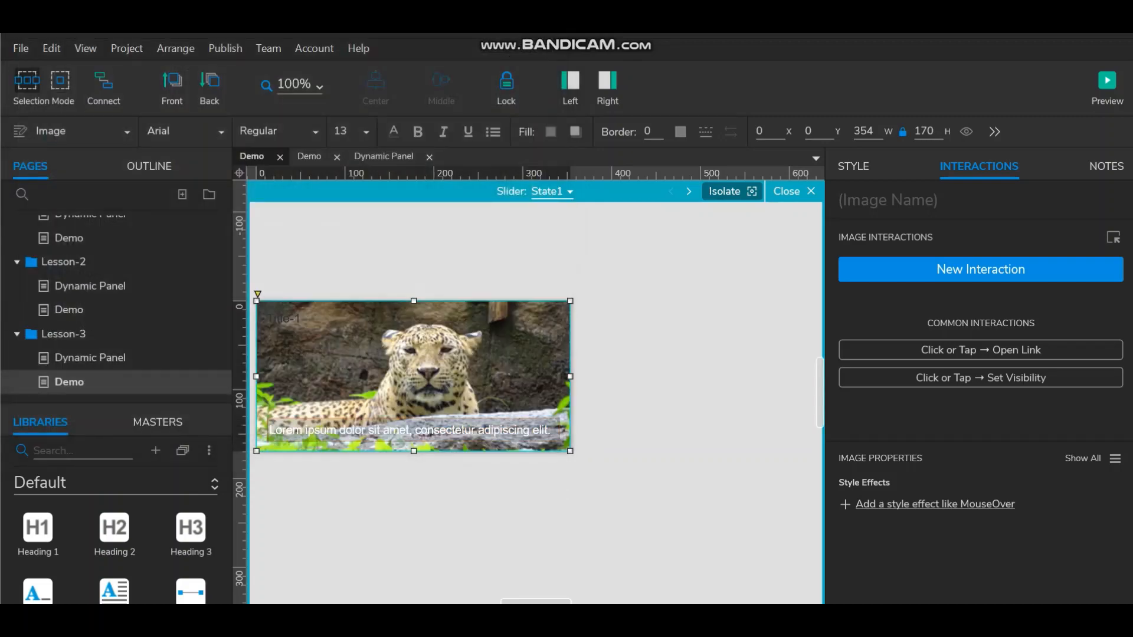
# Replace the placeholder image in State2 of the Slider panel with the slider-2 picture
pyautogui.click(553, 191)
pyautogui.click(581, 238)
pyautogui.doubleClick(413, 375)
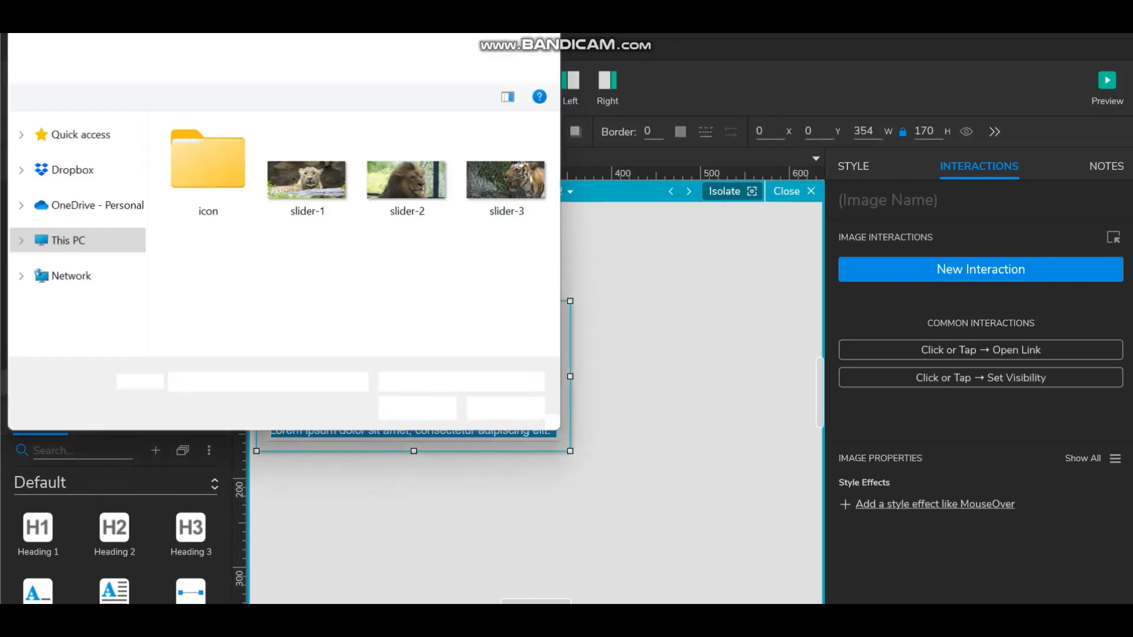
pyautogui.click(407, 180)
pyautogui.click(418, 410)
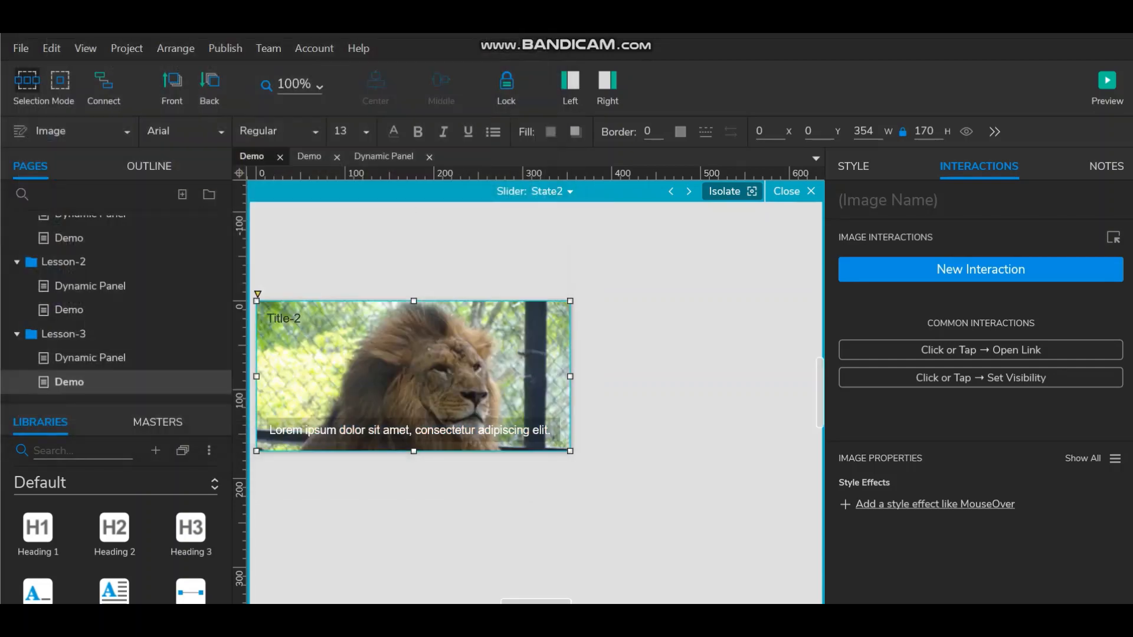
# Replace the placeholder image in State3 of the Slider panel with the slider-3 picture
pyautogui.click(552, 192)
pyautogui.click(580, 258)
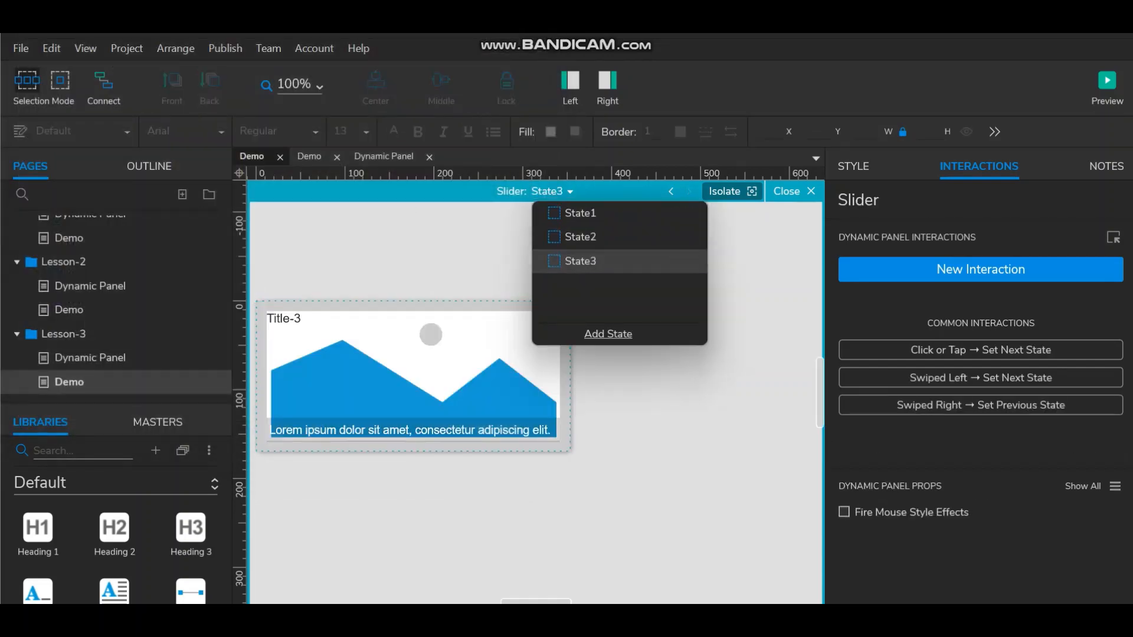
pyautogui.doubleClick(413, 376)
pyautogui.click(507, 180)
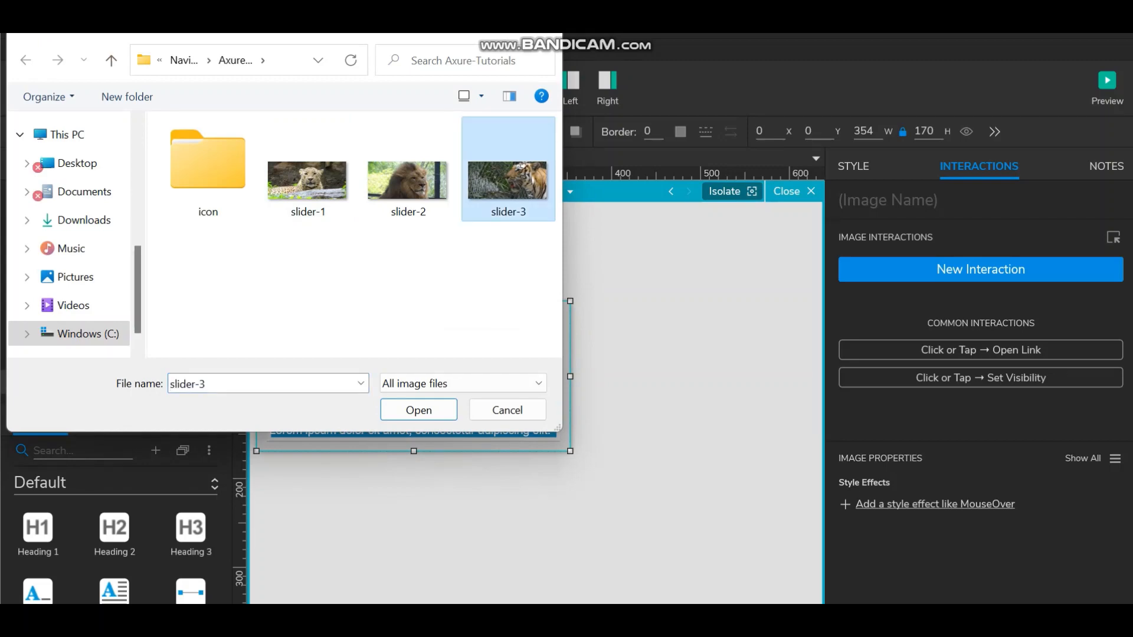
pyautogui.click(418, 410)
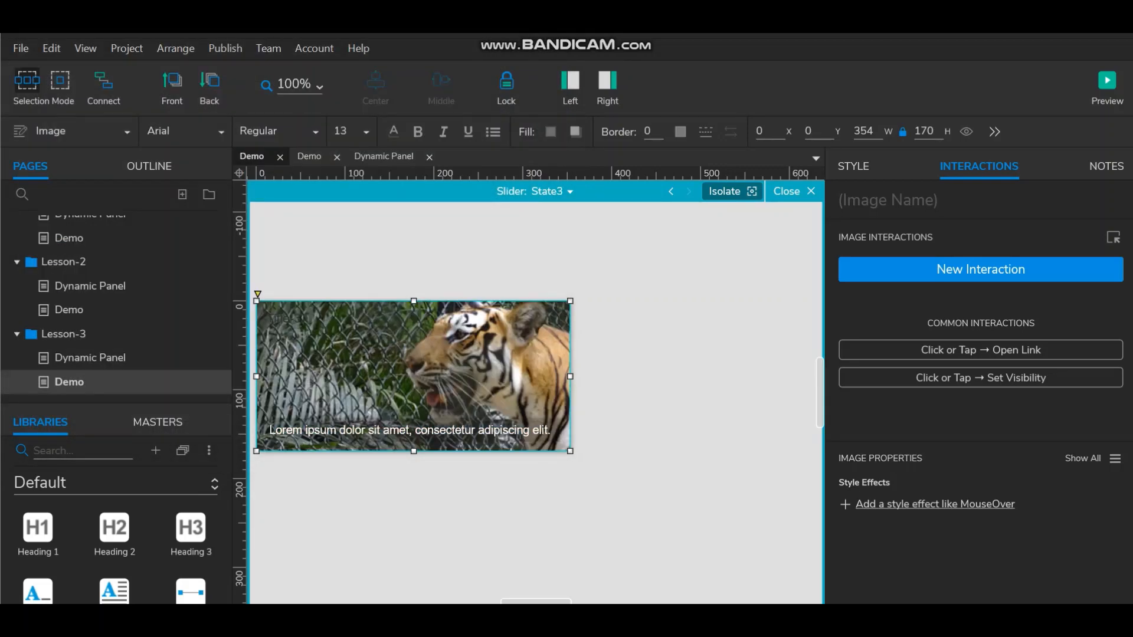
# Increase the black fill opacity of the caption's background box in State1 so the text stands out
pyautogui.click(552, 192)
pyautogui.click(580, 213)
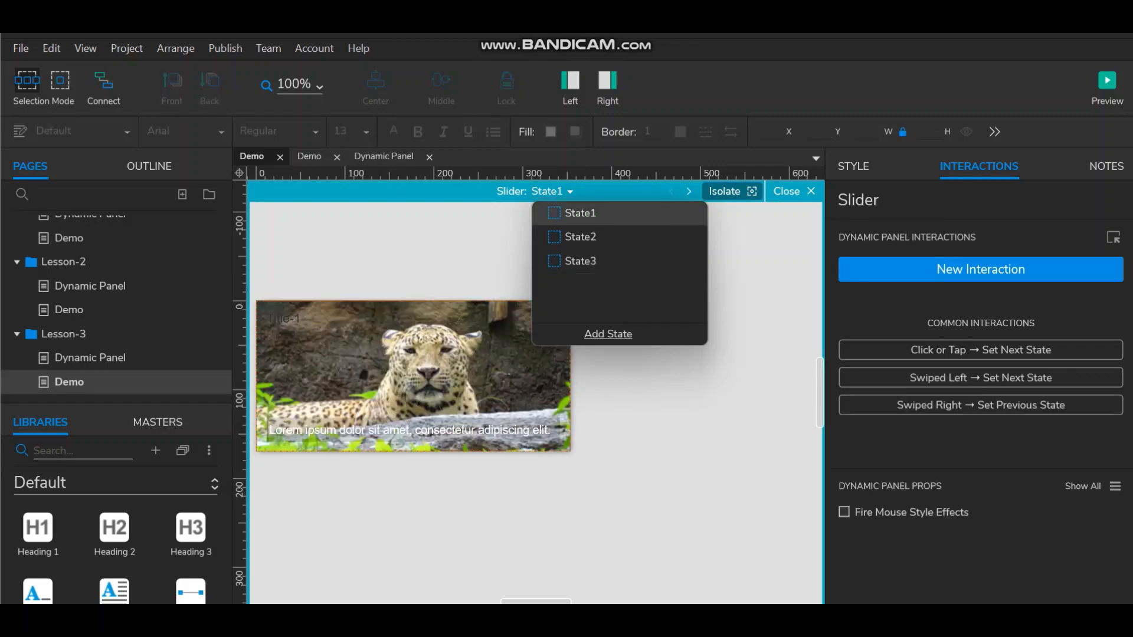
pyautogui.click(413, 431)
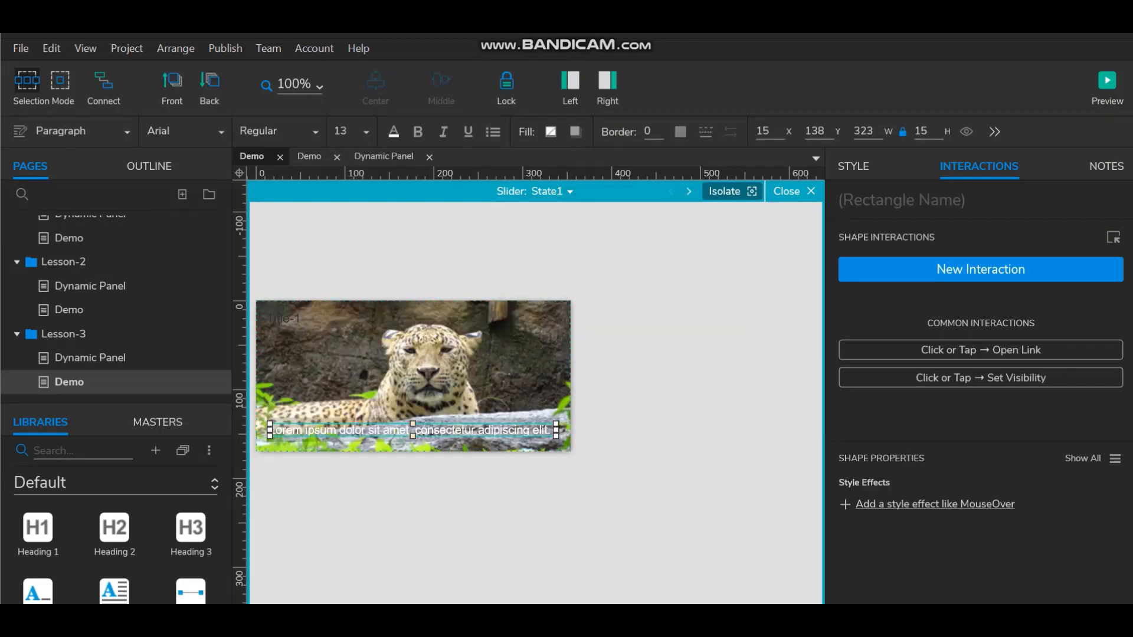
pyautogui.moveTo(536, 600); pyautogui.dragTo(534, 601)
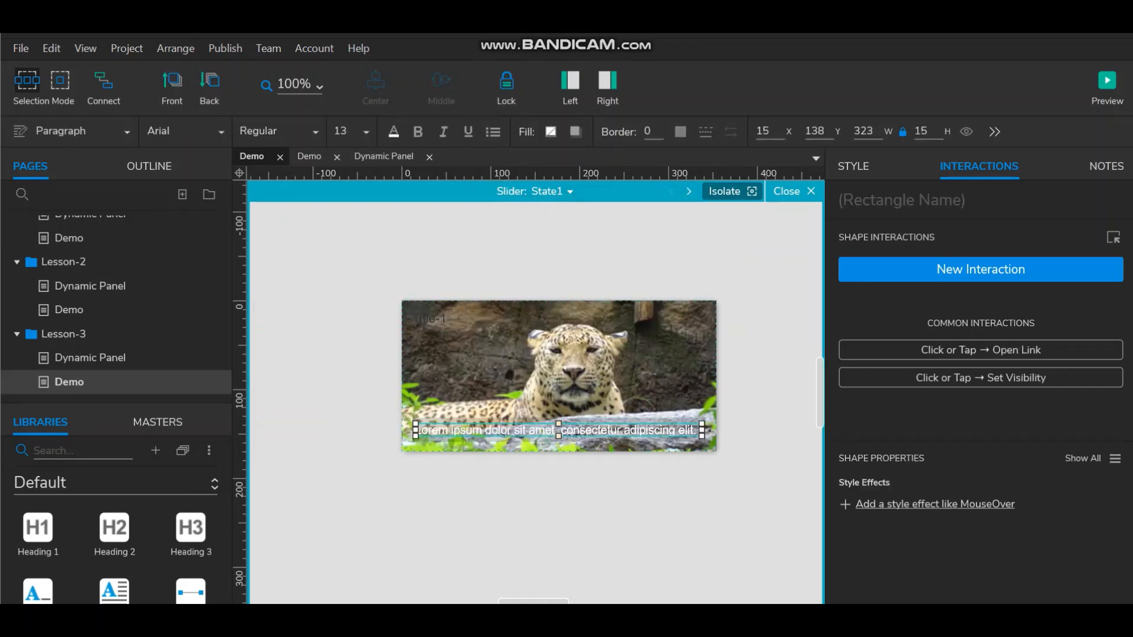
pyautogui.click(559, 439)
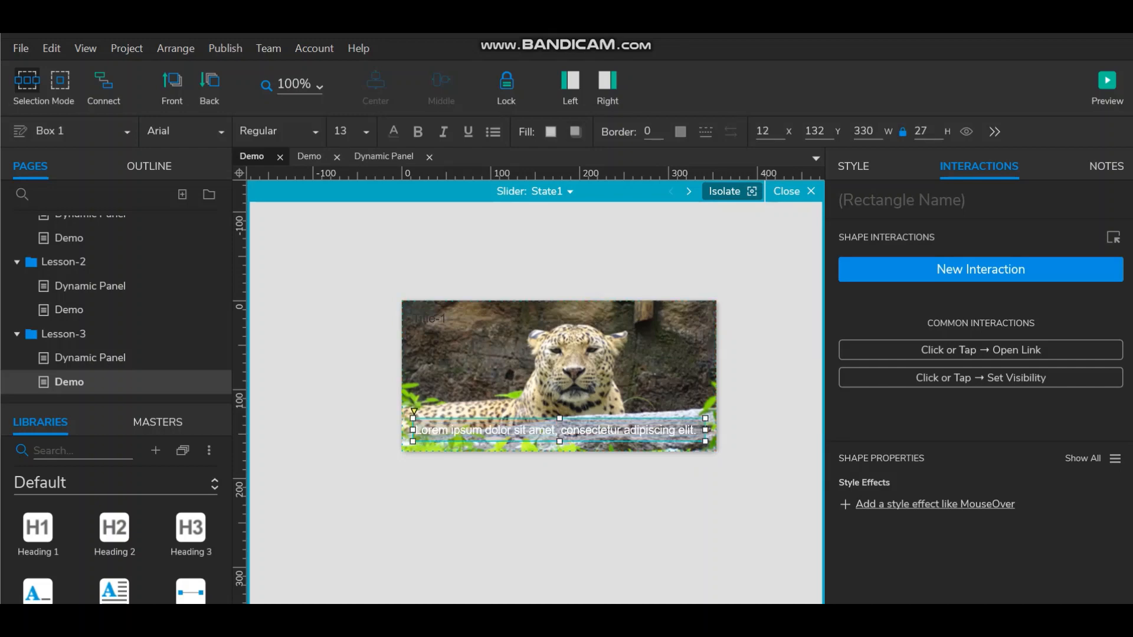
pyautogui.click(550, 131)
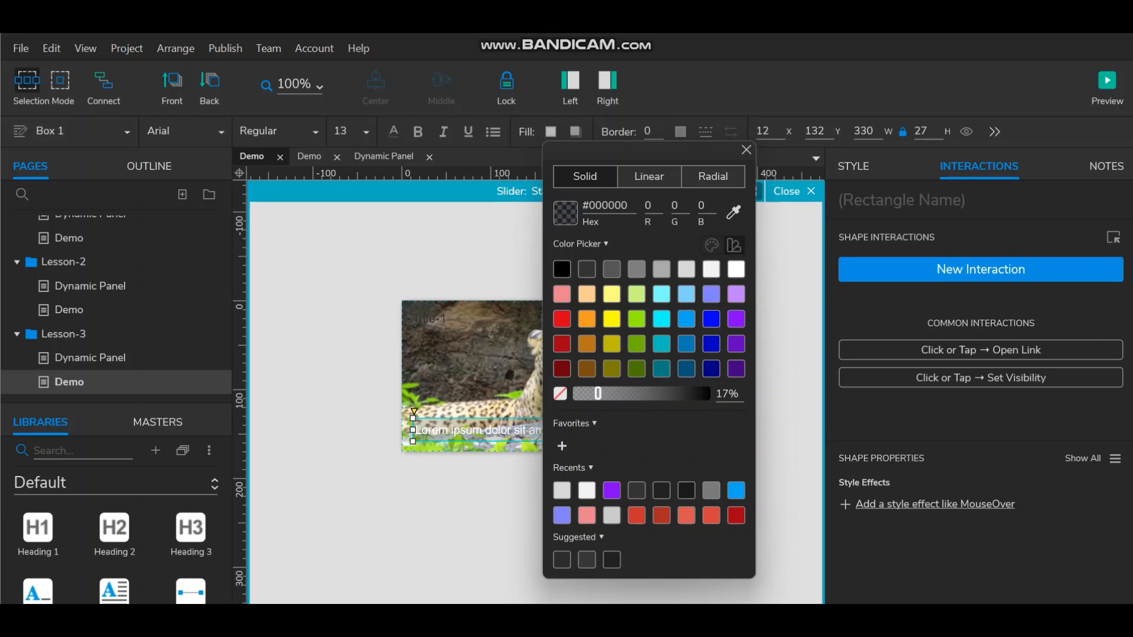
pyautogui.moveTo(598, 393); pyautogui.dragTo(660, 393)
pyautogui.click(788, 413)
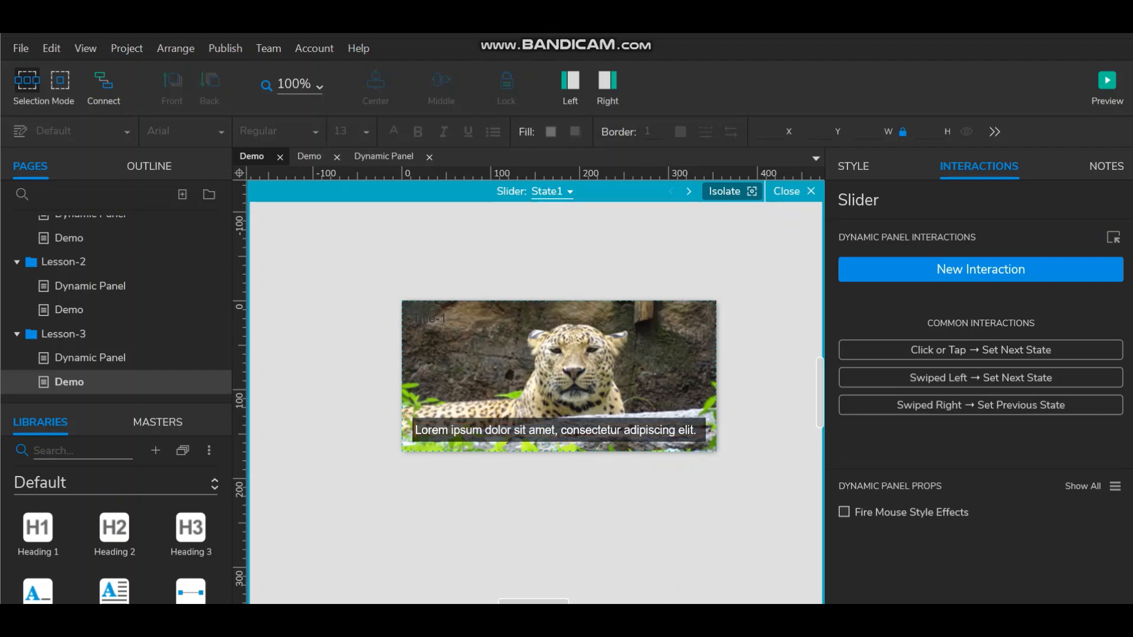
# Replace the State1 caption text with "Hey where are you"
pyautogui.click(552, 192)
pyautogui.click(580, 237)
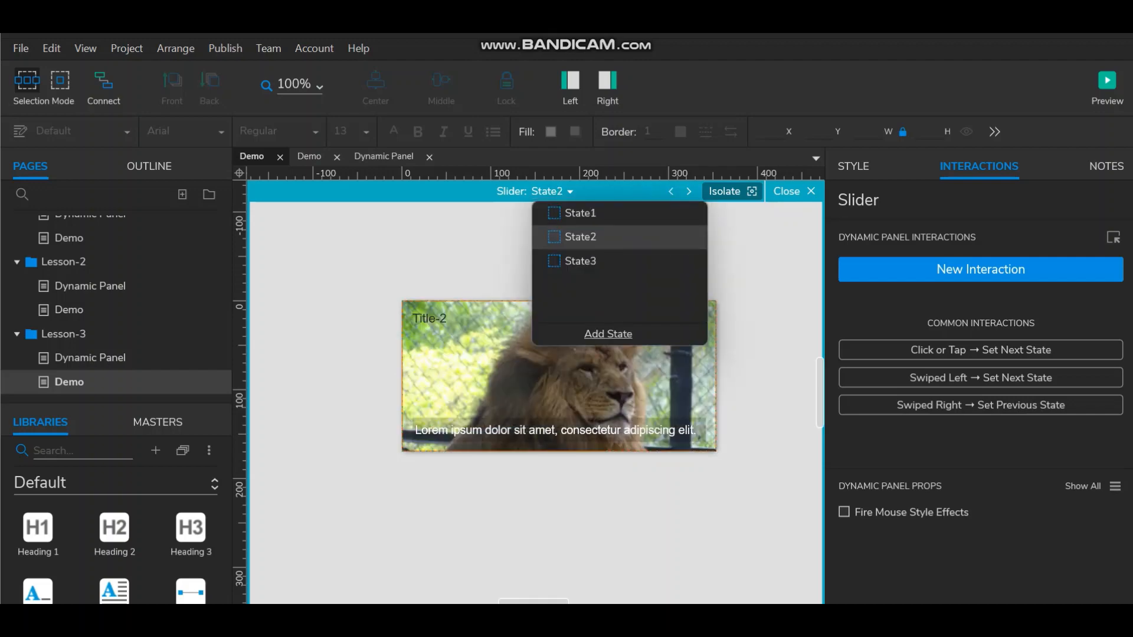
pyautogui.click(580, 261)
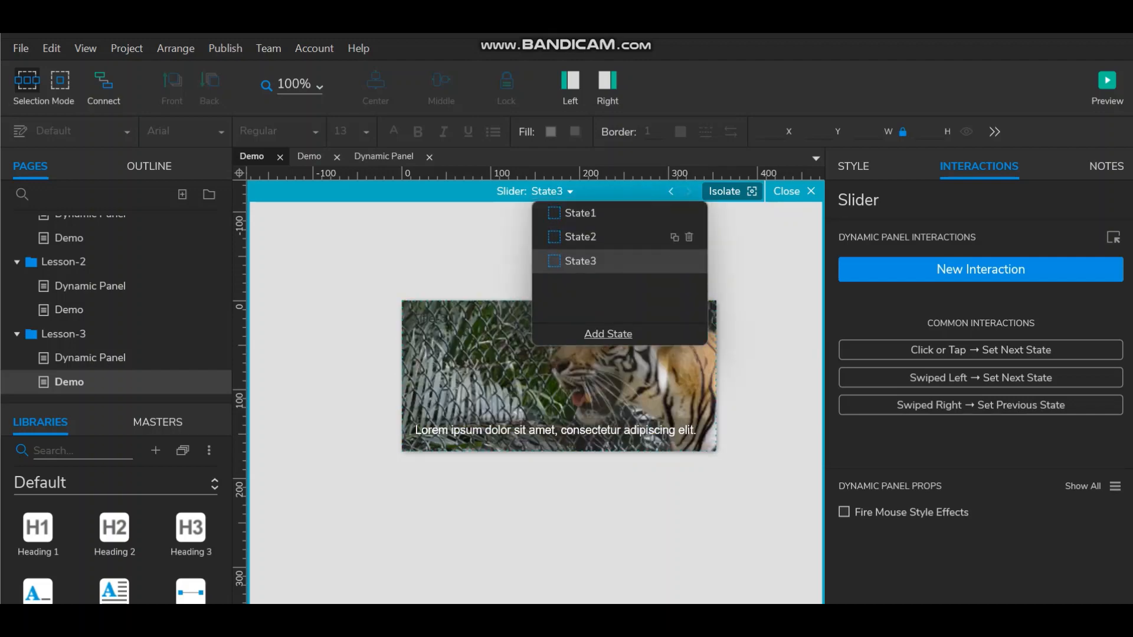
pyautogui.click(580, 213)
pyautogui.click(558, 376)
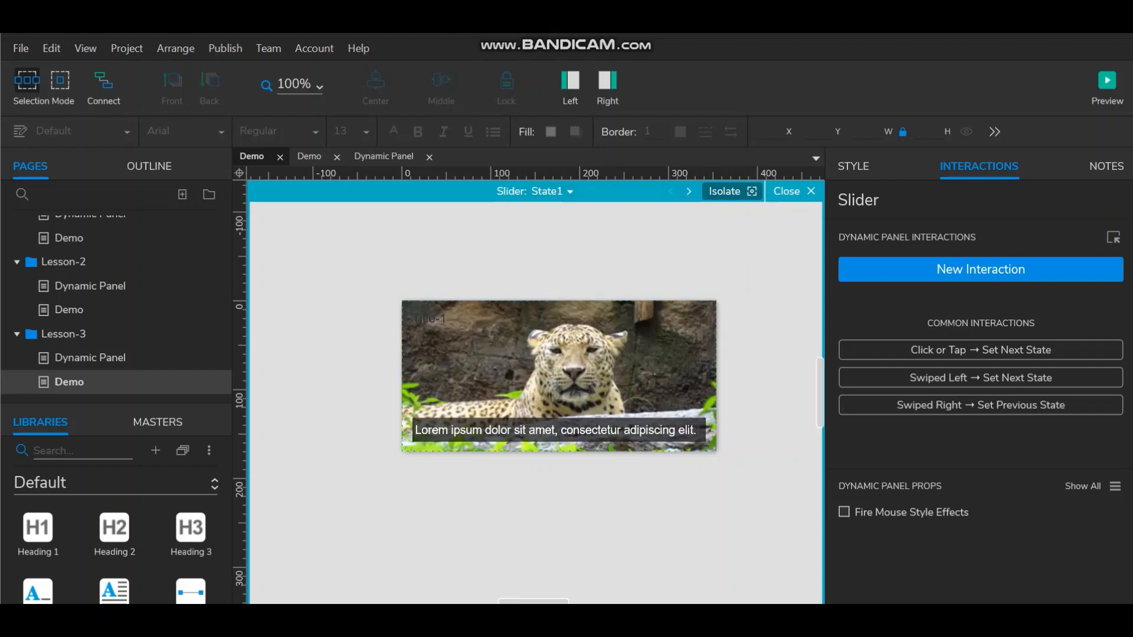
pyautogui.doubleClick(559, 431)
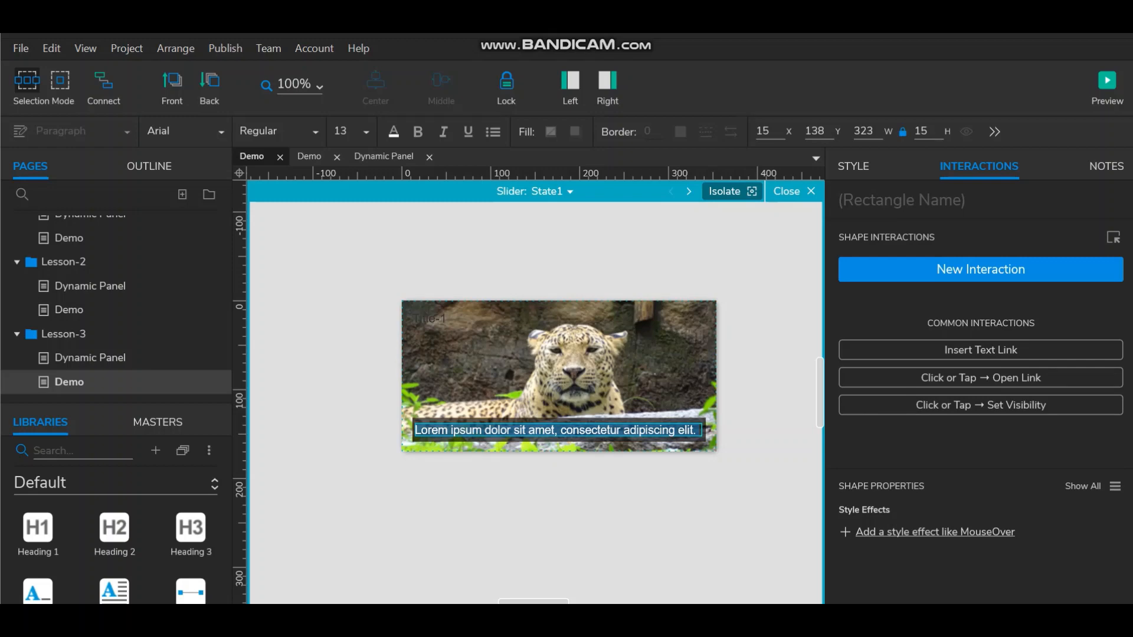
pyautogui.write('Hey')
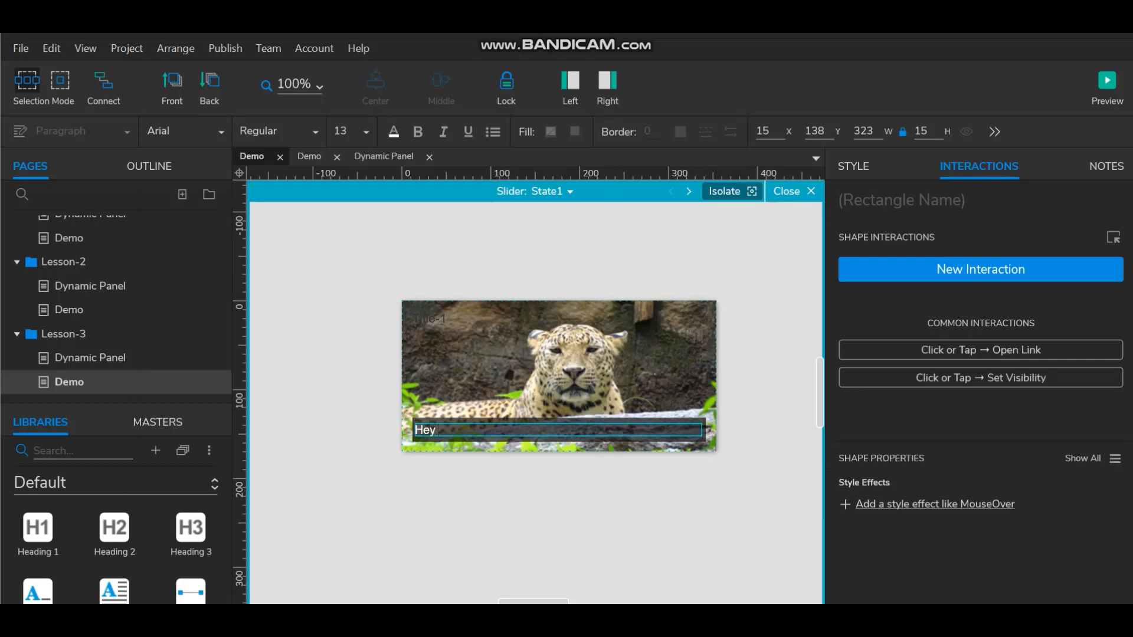
pyautogui.write(' where are you')
pyautogui.press('Escape')
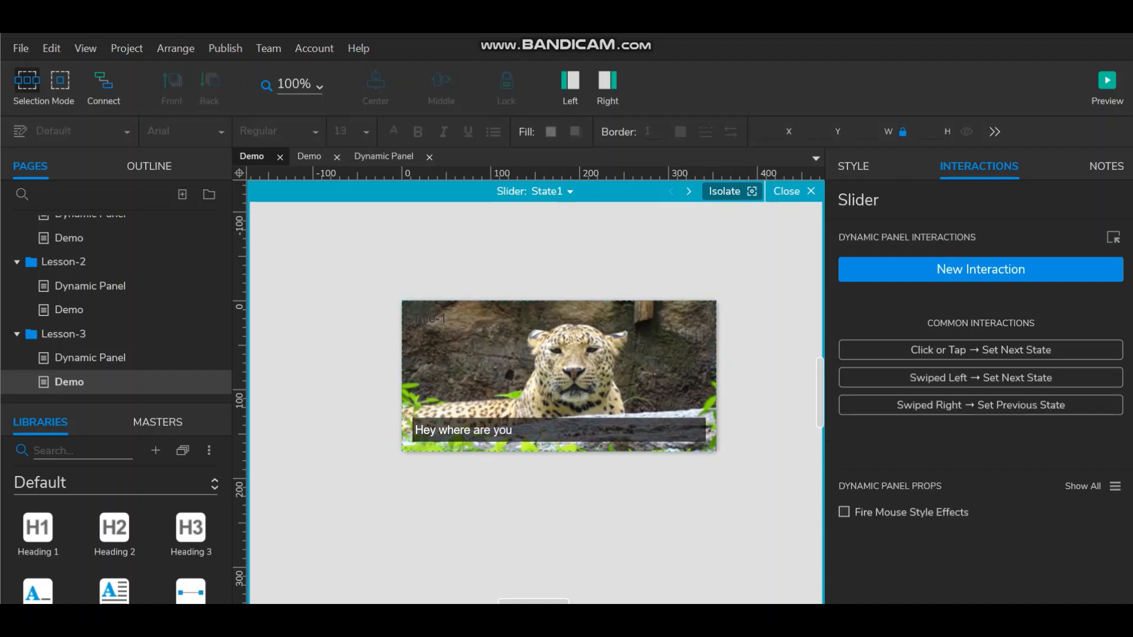
# Replace the State2 caption text with "Hey I am here"
pyautogui.click(570, 191)
pyautogui.click(580, 237)
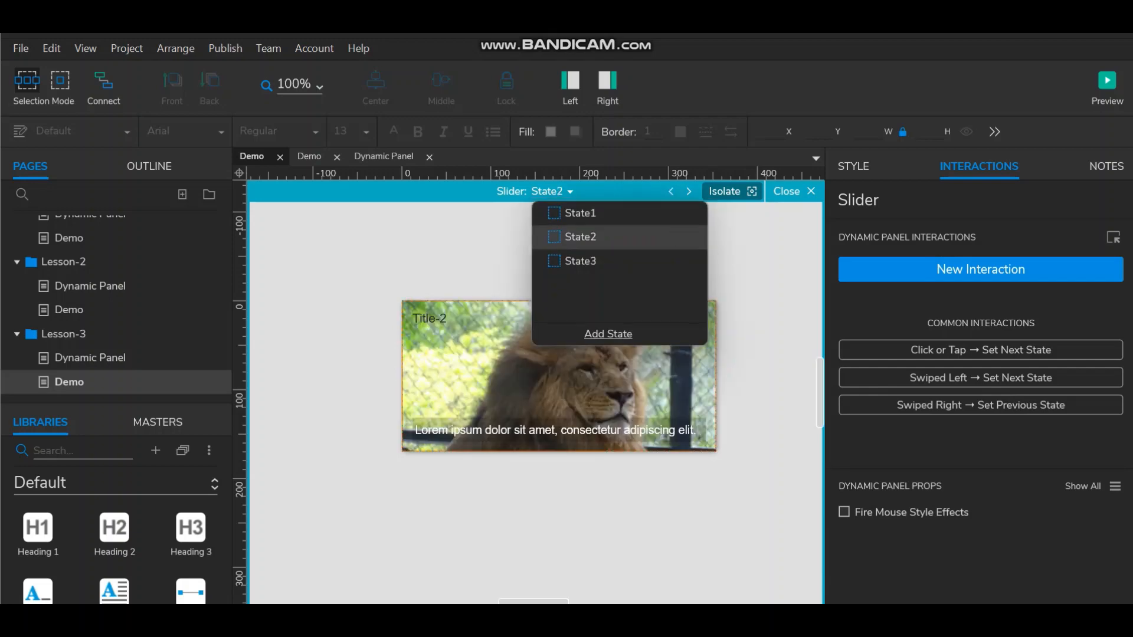
pyautogui.doubleClick(548, 430)
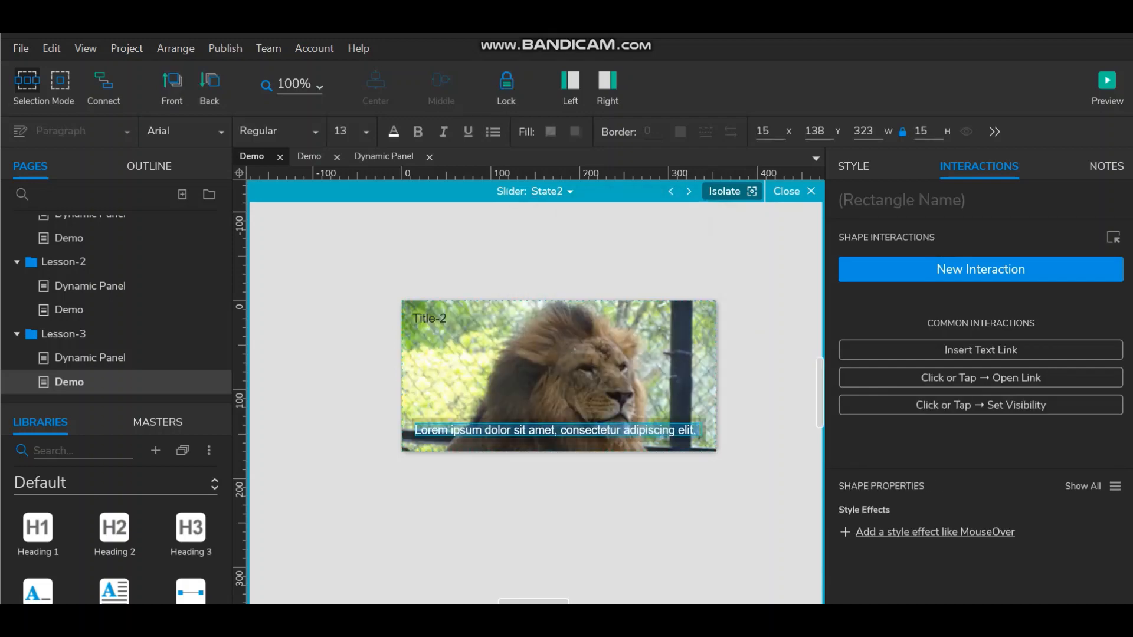
pyautogui.write('Hey I')
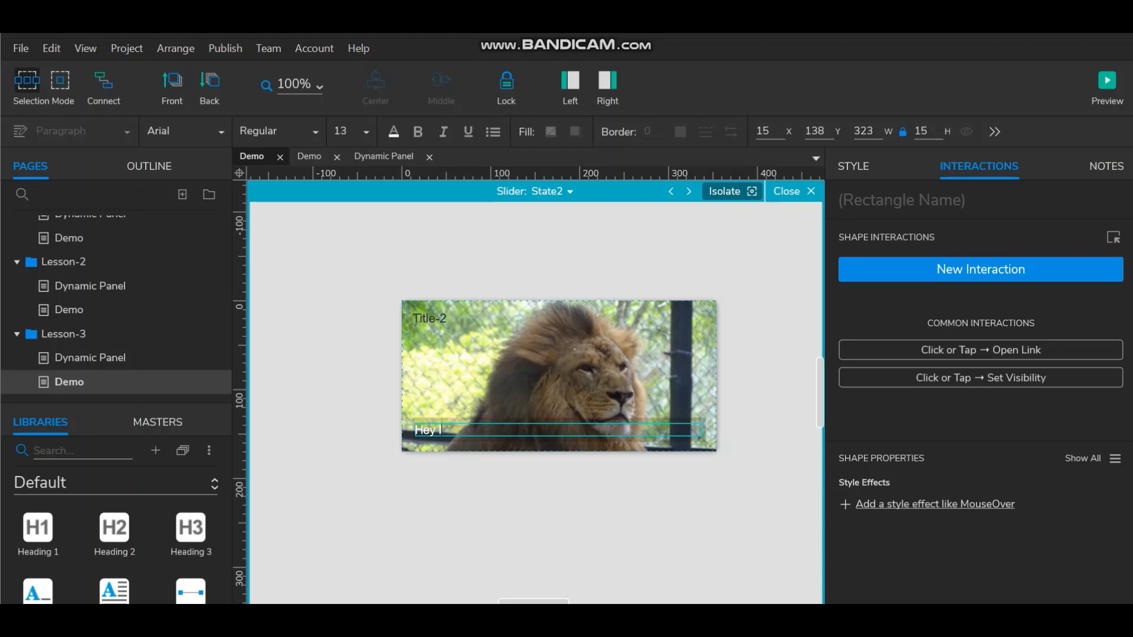
pyautogui.write(' am here')
pyautogui.click(560, 490)
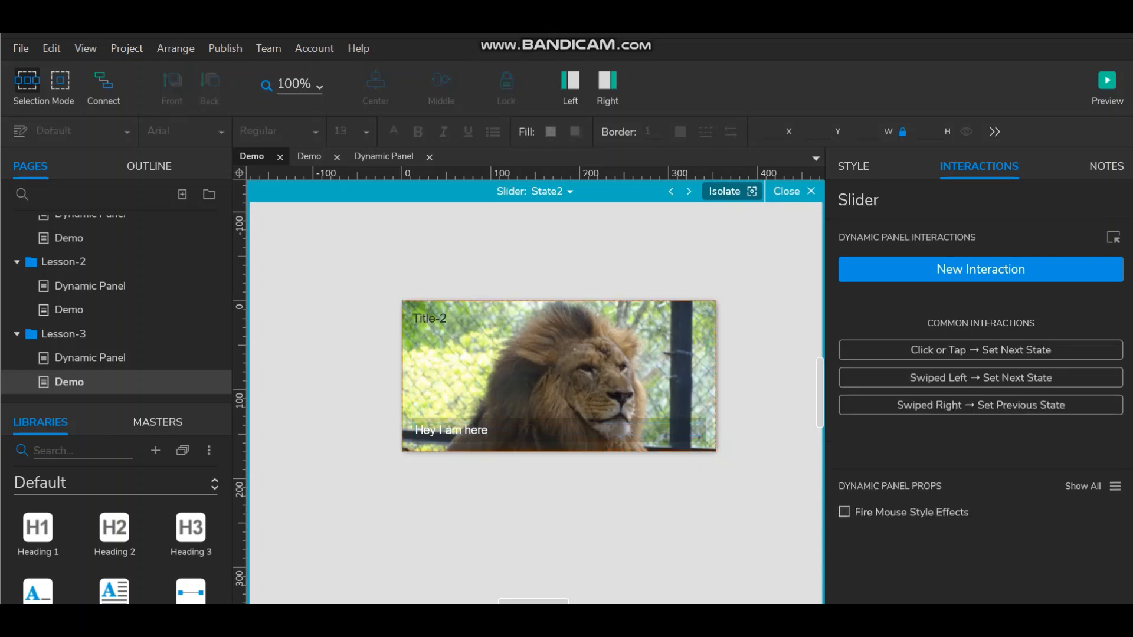
# Increase the black fill opacity of the background box behind the State2 caption
pyautogui.click(560, 440)
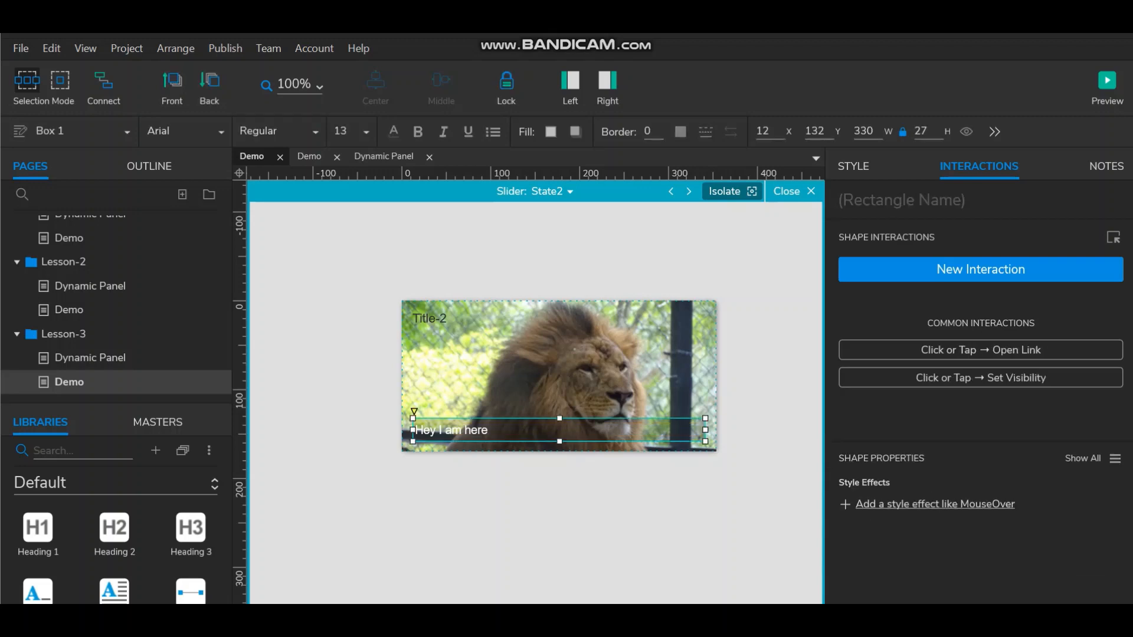
pyautogui.click(550, 131)
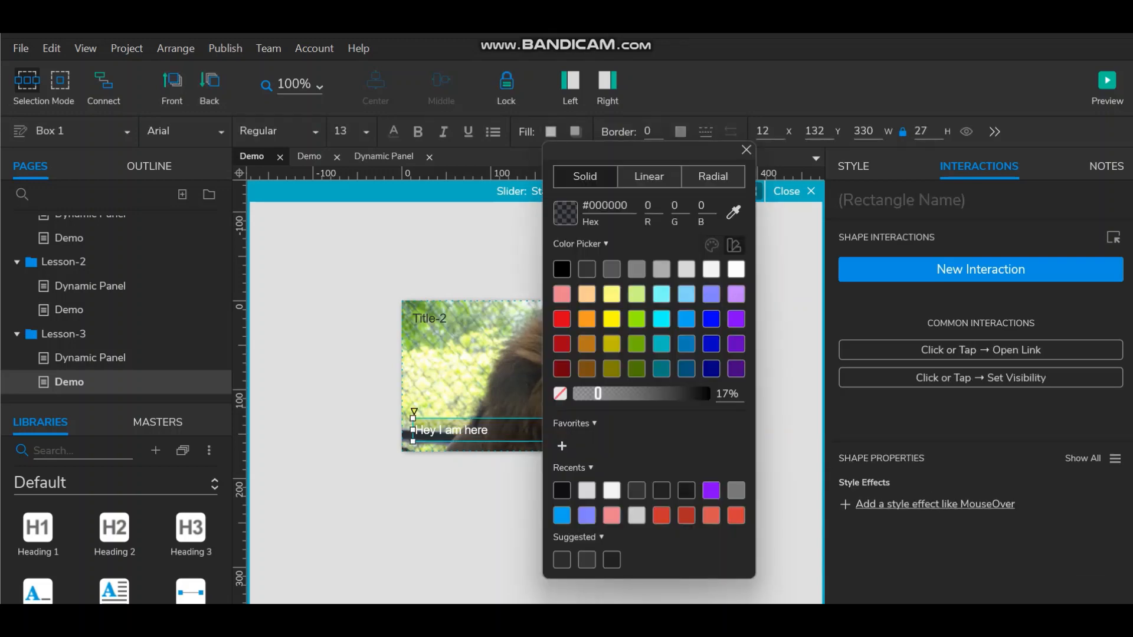
pyautogui.moveTo(597, 394); pyautogui.dragTo(638, 393)
pyautogui.click(509, 496)
# Replace the State3 caption text with "Hey I am Here" and leave the Slider panel's state editing
pyautogui.doubleClick(519, 430)
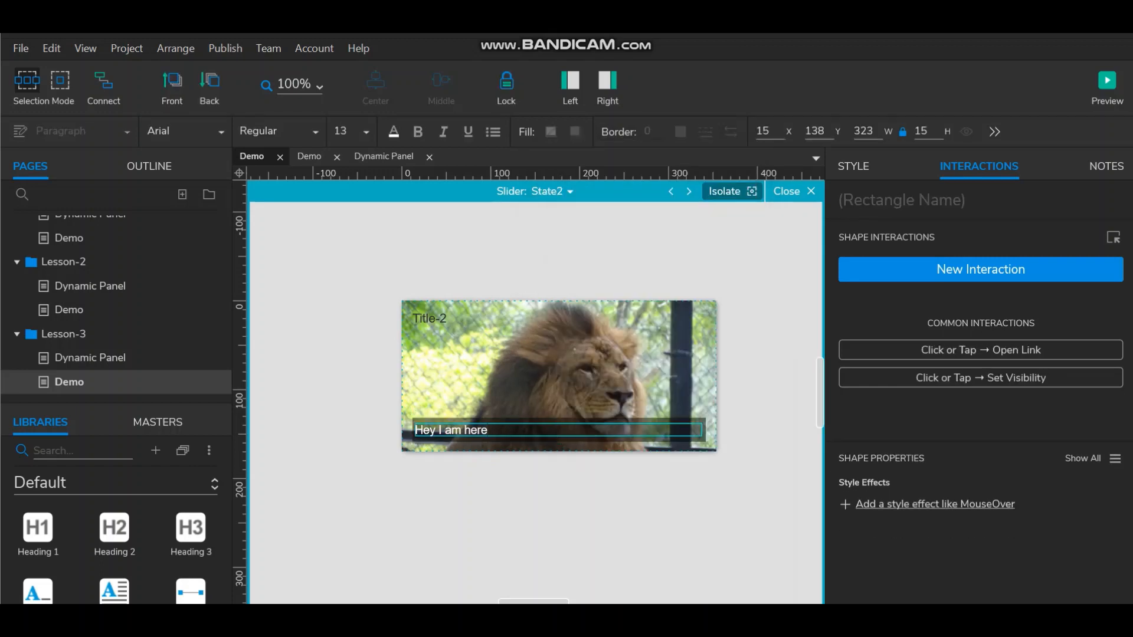
pyautogui.click(534, 191)
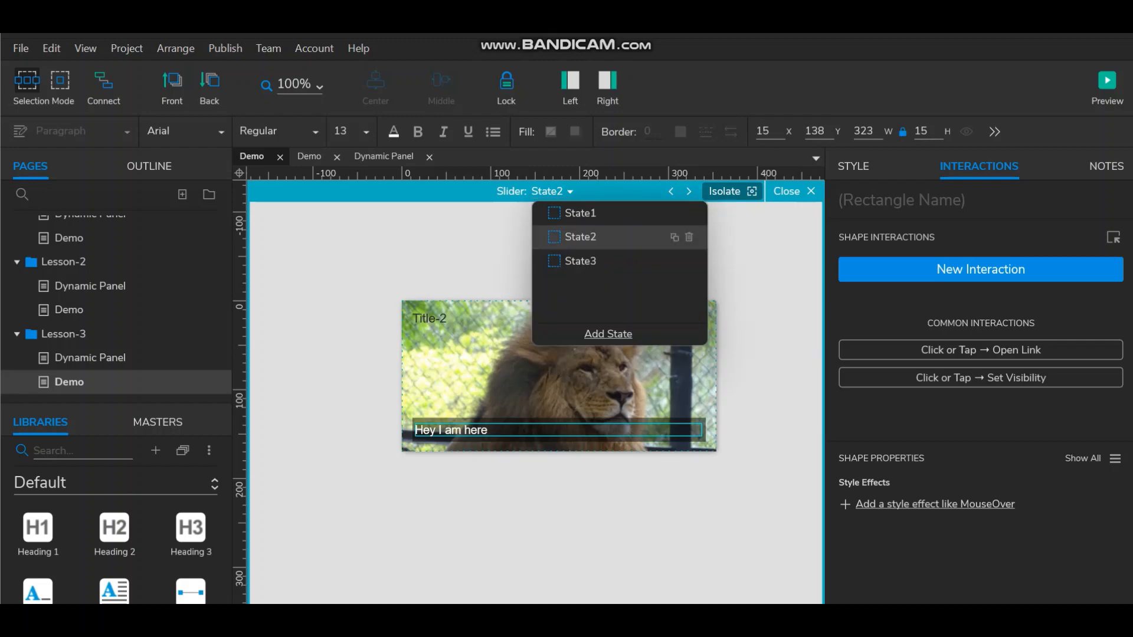
pyautogui.click(580, 261)
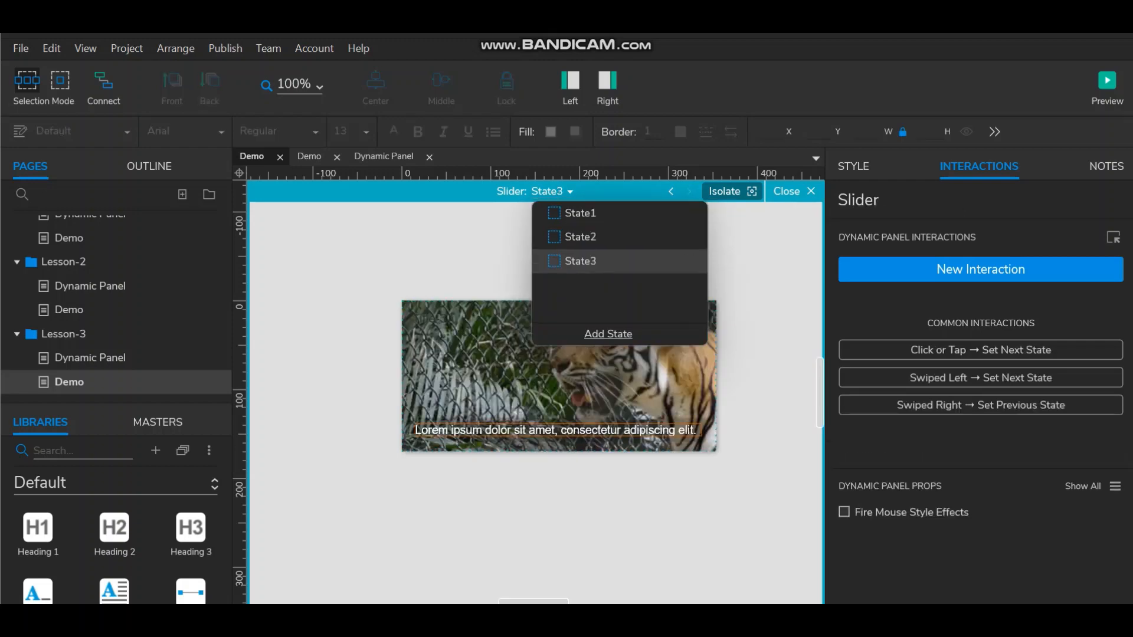
pyautogui.doubleClick(558, 430)
pyautogui.write('H')
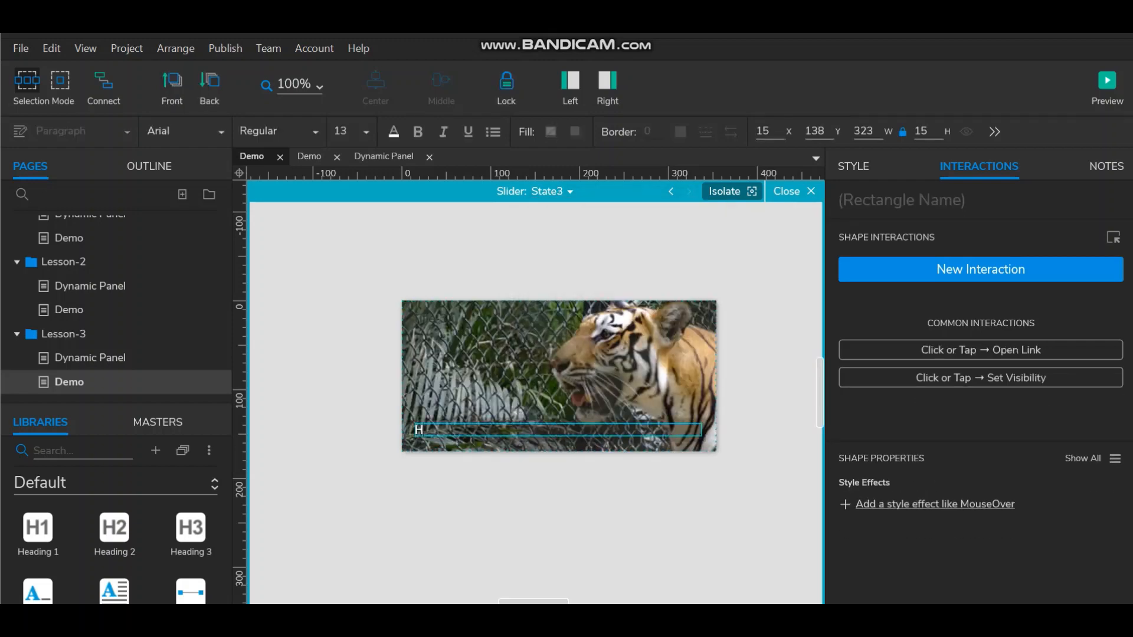
pyautogui.write('ey I am Here')
pyautogui.click(765, 366)
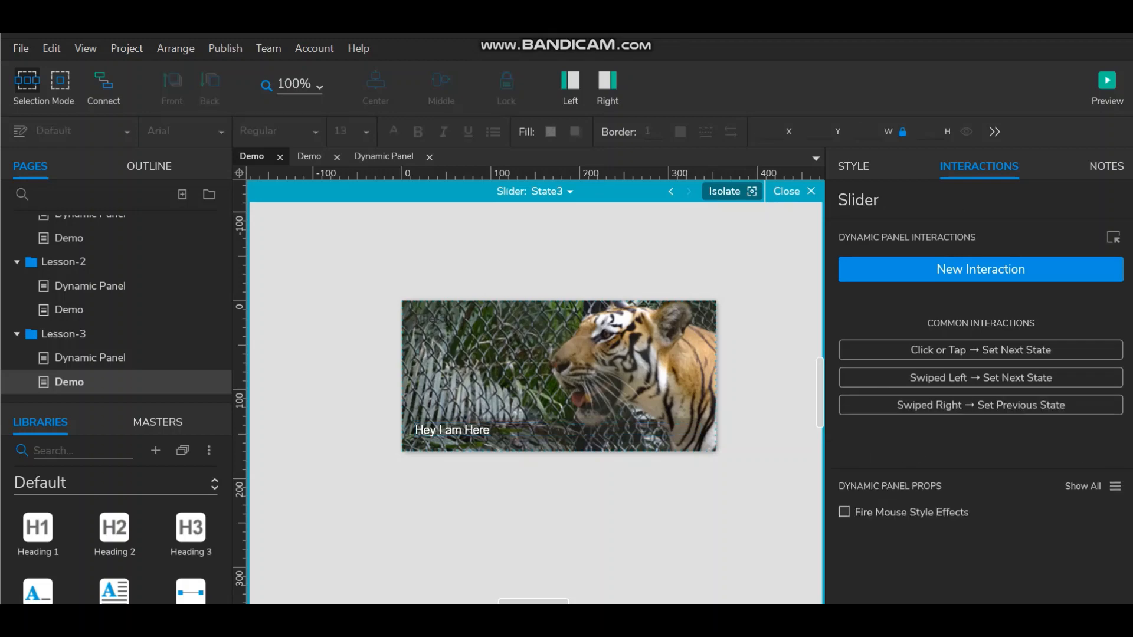
pyautogui.click(794, 191)
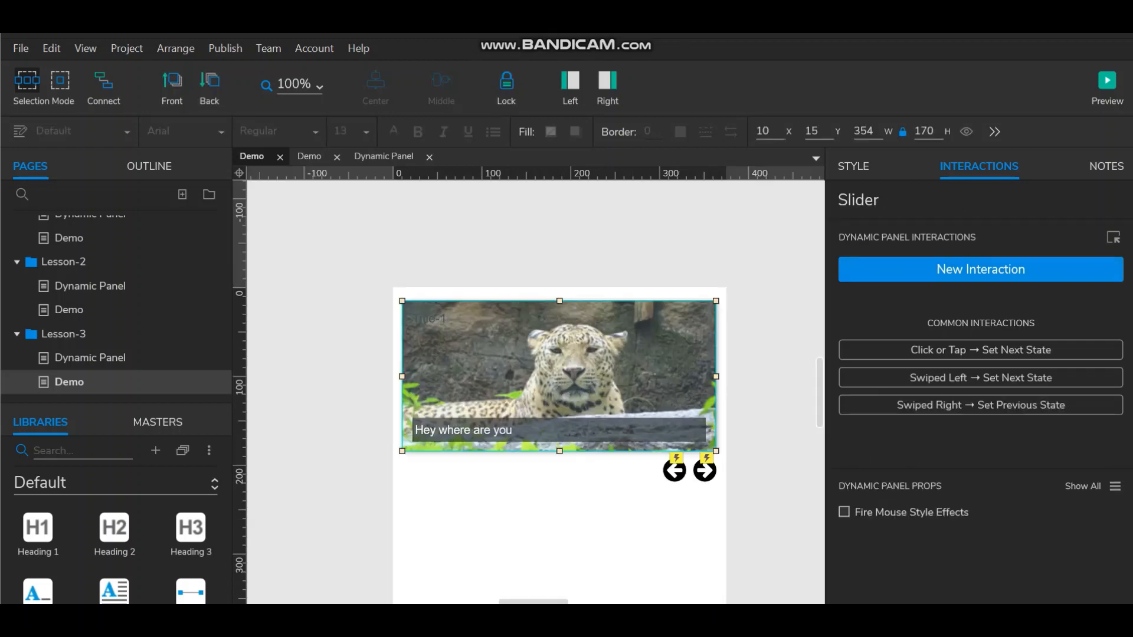
pyautogui.press('Escape')
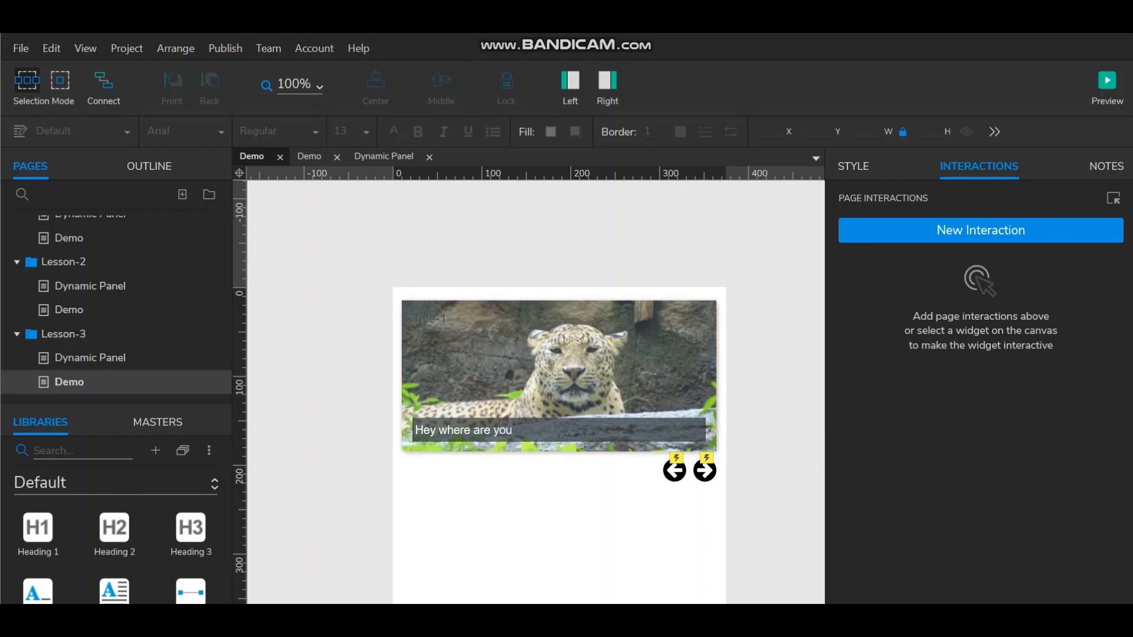
# Preview the Demo page in the browser, advance the carousel through its slides with the next button, and return to Axure
pyautogui.click(1106, 82)
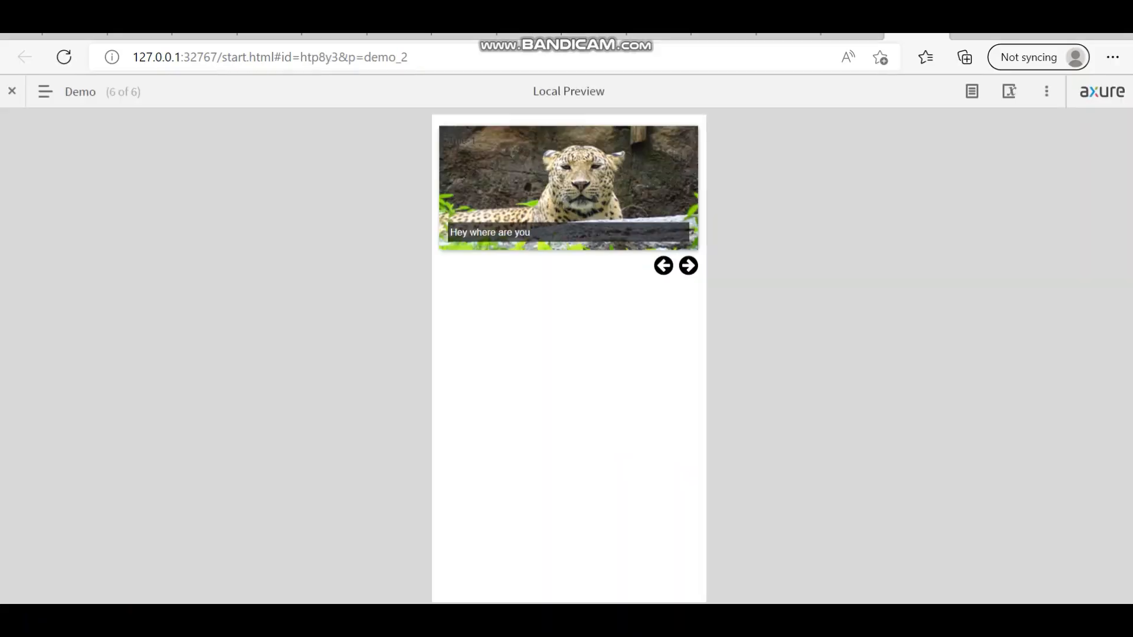
pyautogui.click(687, 266)
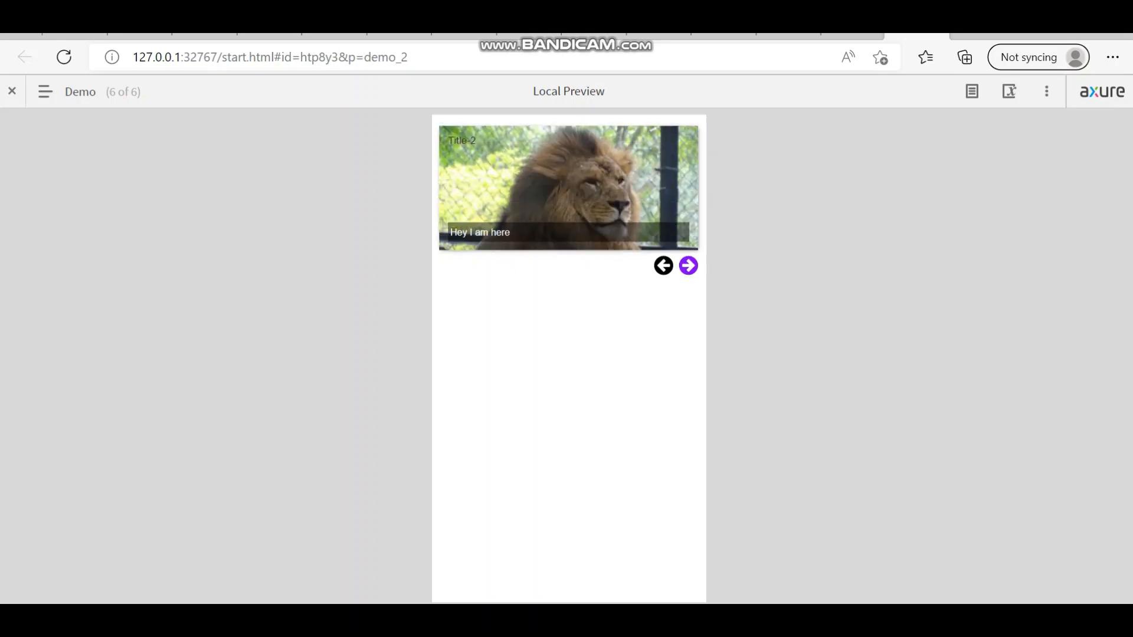
pyautogui.click(688, 266)
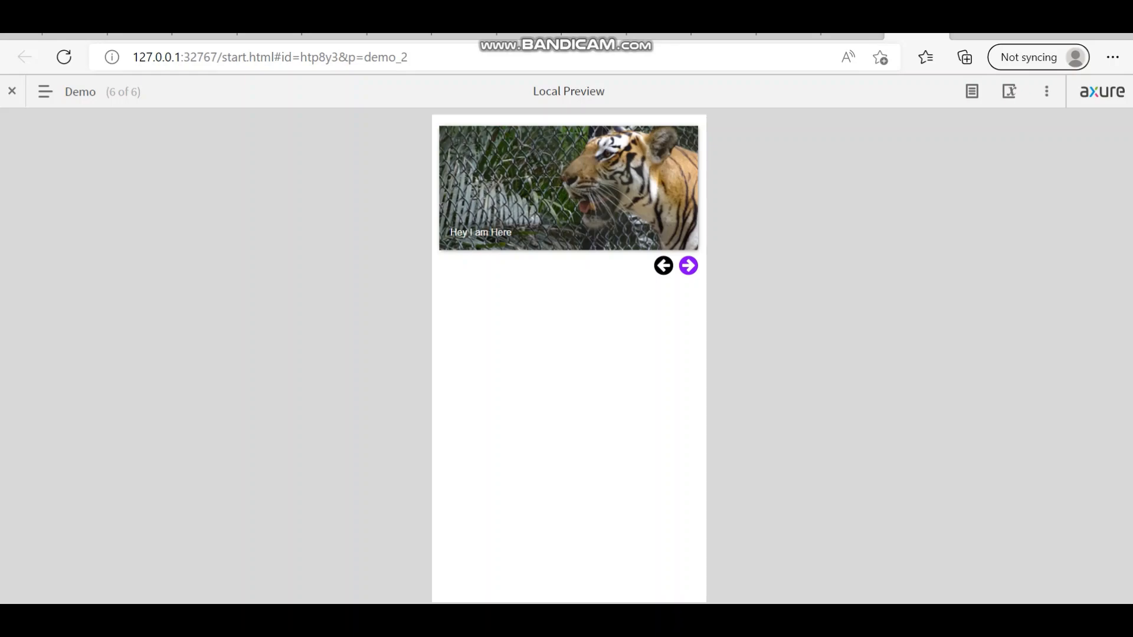
pyautogui.hotkey('alt', 'Tab')
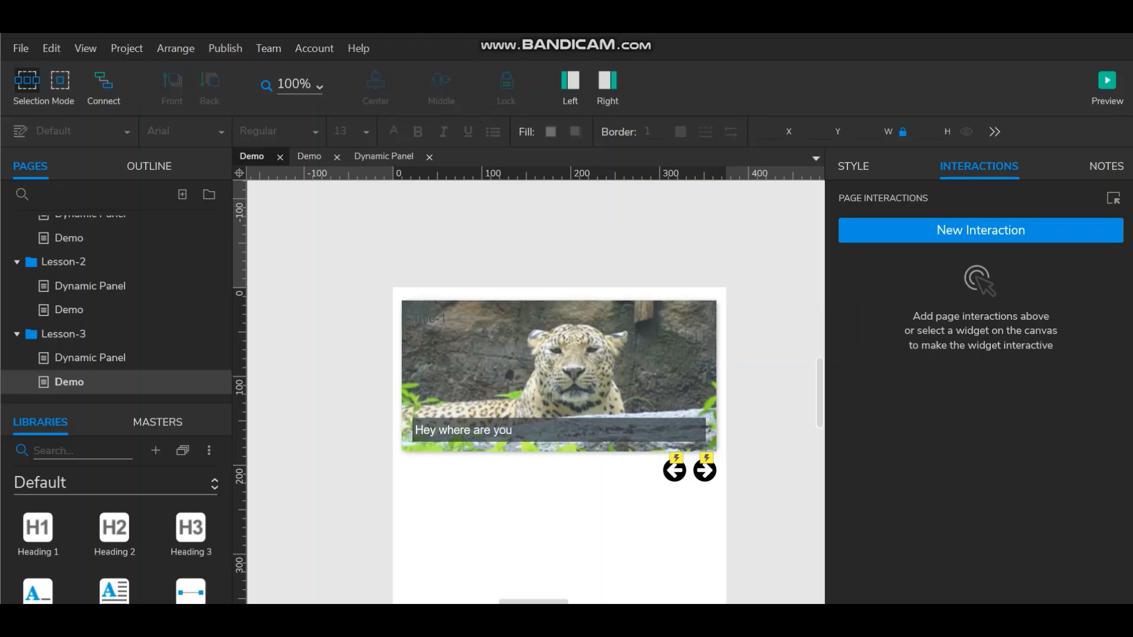
# Give both arrow buttons a Disabled style effect with a light grey #D7D7D7 fill color
pyautogui.click(674, 471)
pyautogui.keyDown('ctrl'); pyautogui.click(704, 470); pyautogui.keyUp('ctrl')
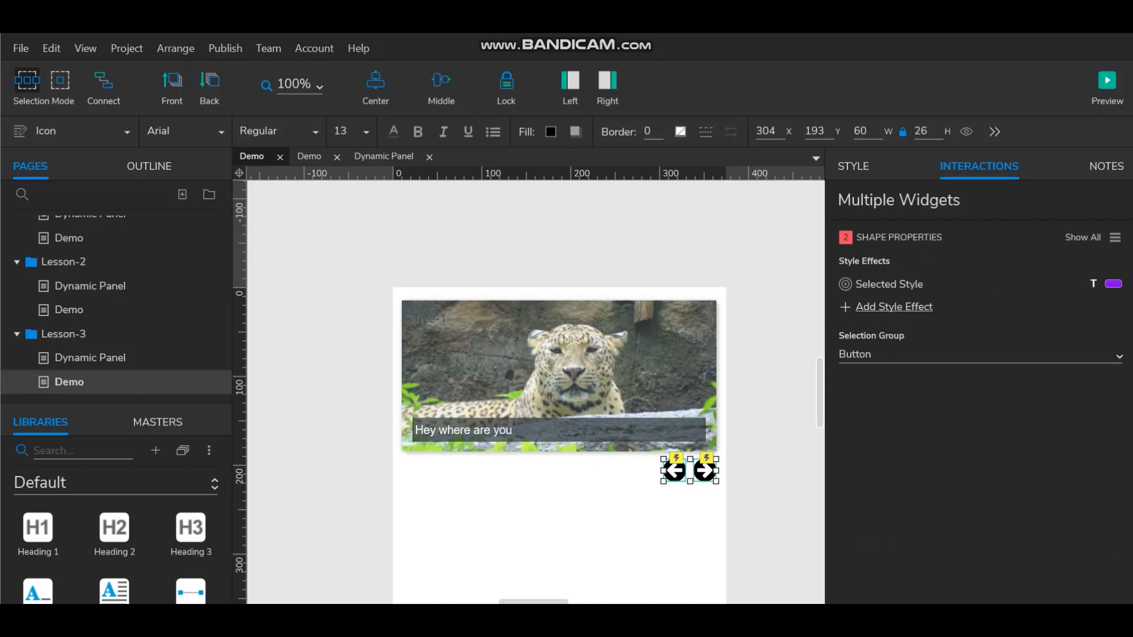
pyautogui.rightClick(705, 470)
pyautogui.click(757, 388)
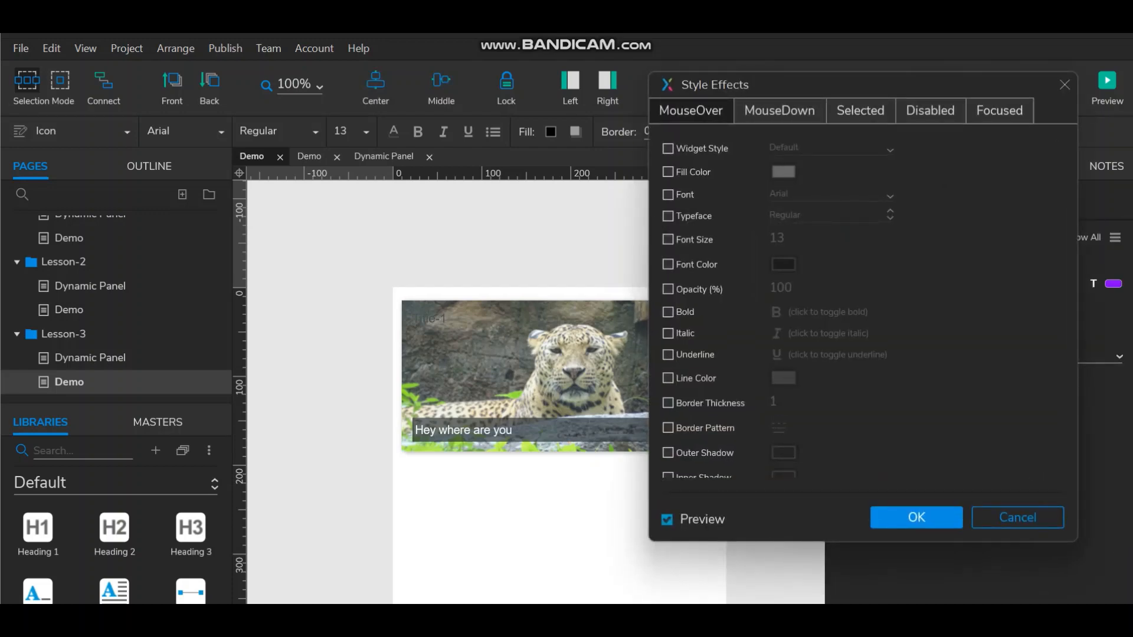
pyautogui.click(929, 111)
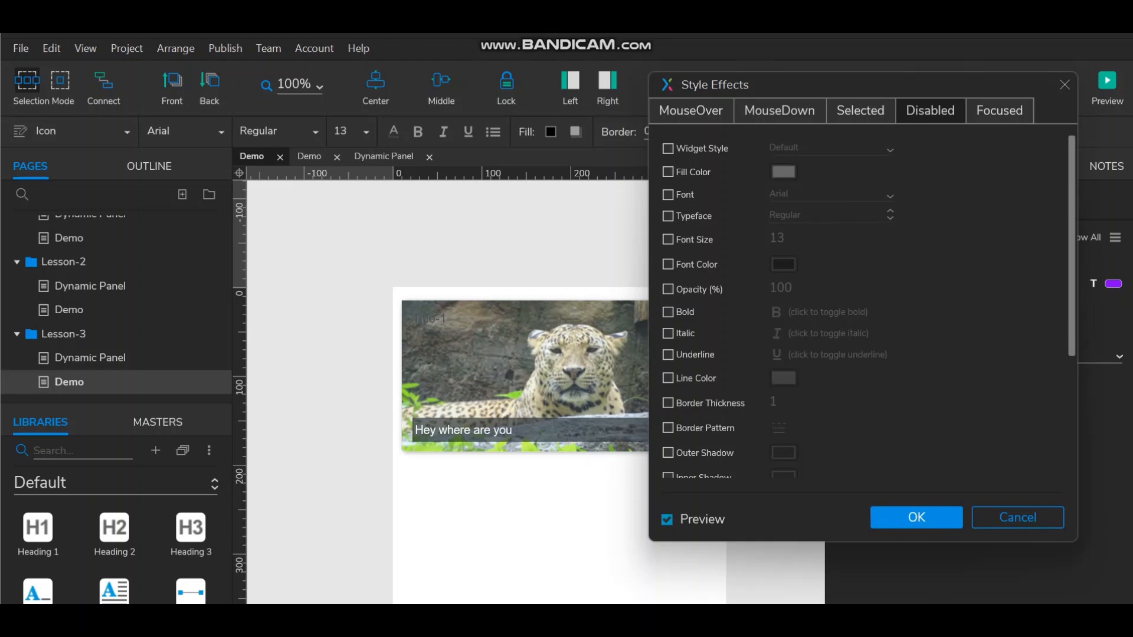
pyautogui.moveTo(765, 84); pyautogui.dragTo(289, 87)
pyautogui.click(193, 174)
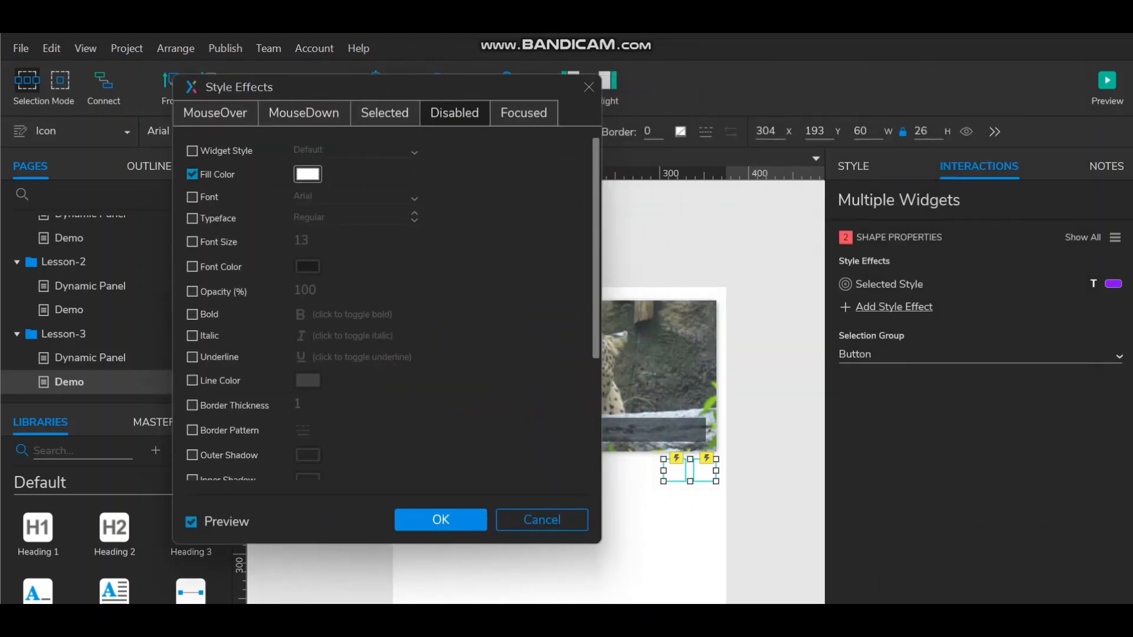
pyautogui.click(308, 174)
pyautogui.click(413, 293)
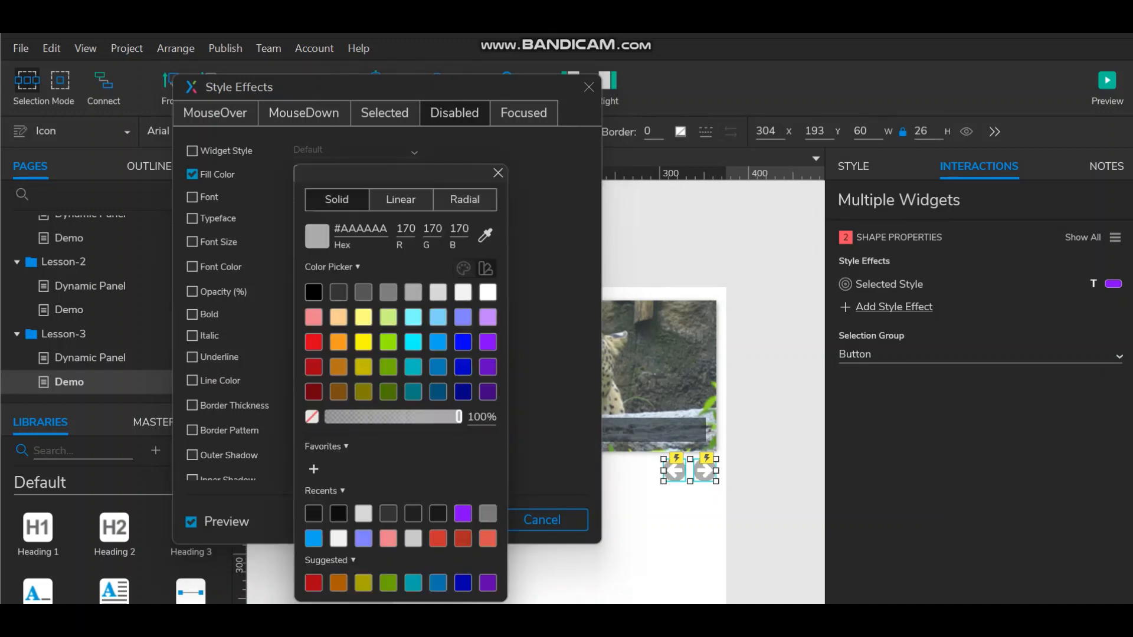
pyautogui.click(438, 292)
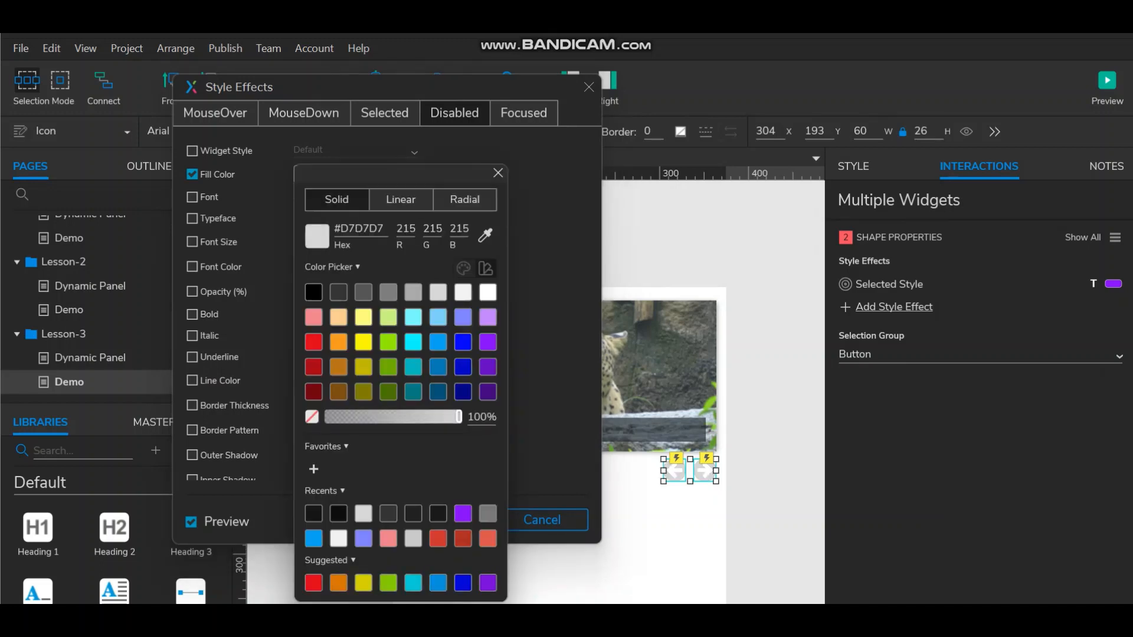
pyautogui.click(498, 173)
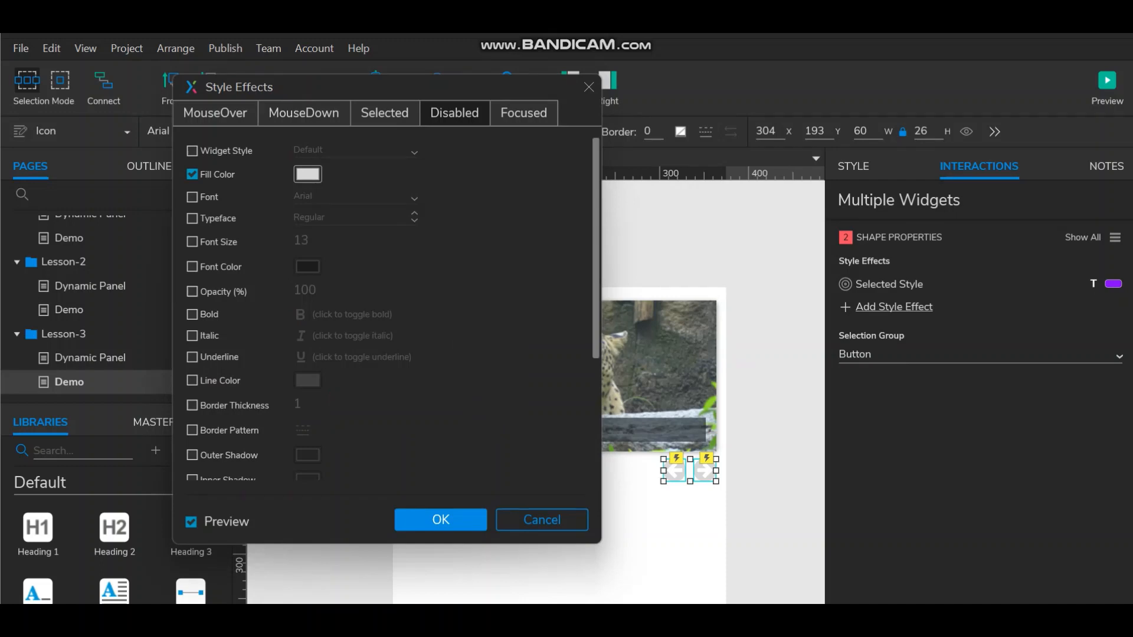
pyautogui.click(441, 519)
pyautogui.click(440, 520)
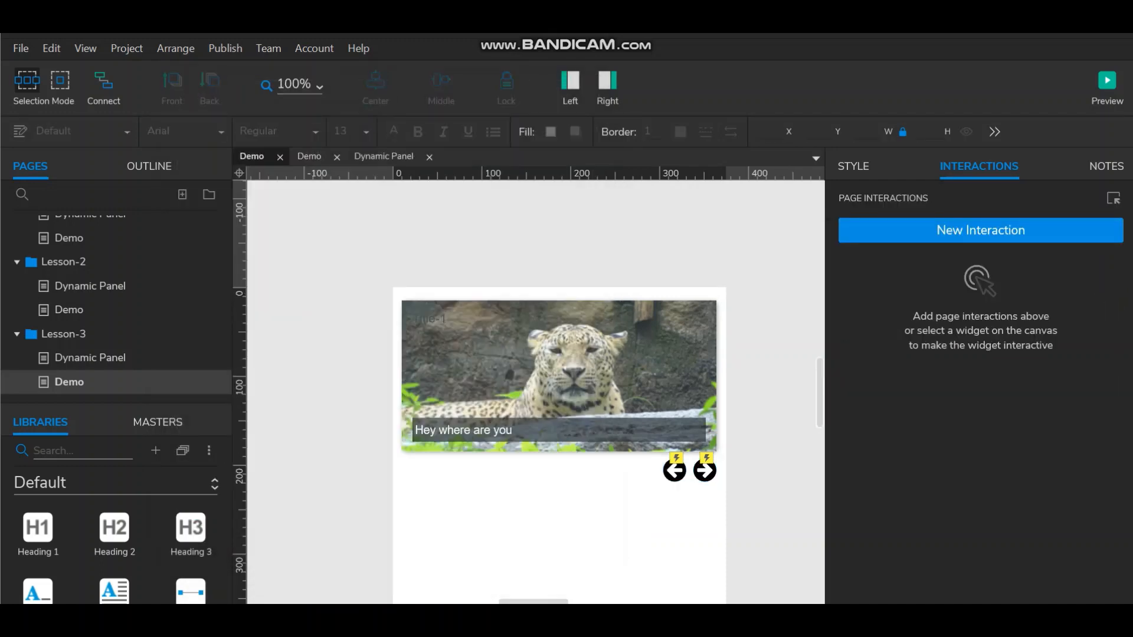
# Add a Panel State Changed event to the Slider dynamic panel and open it in the Interaction Editor
pyautogui.click(559, 376)
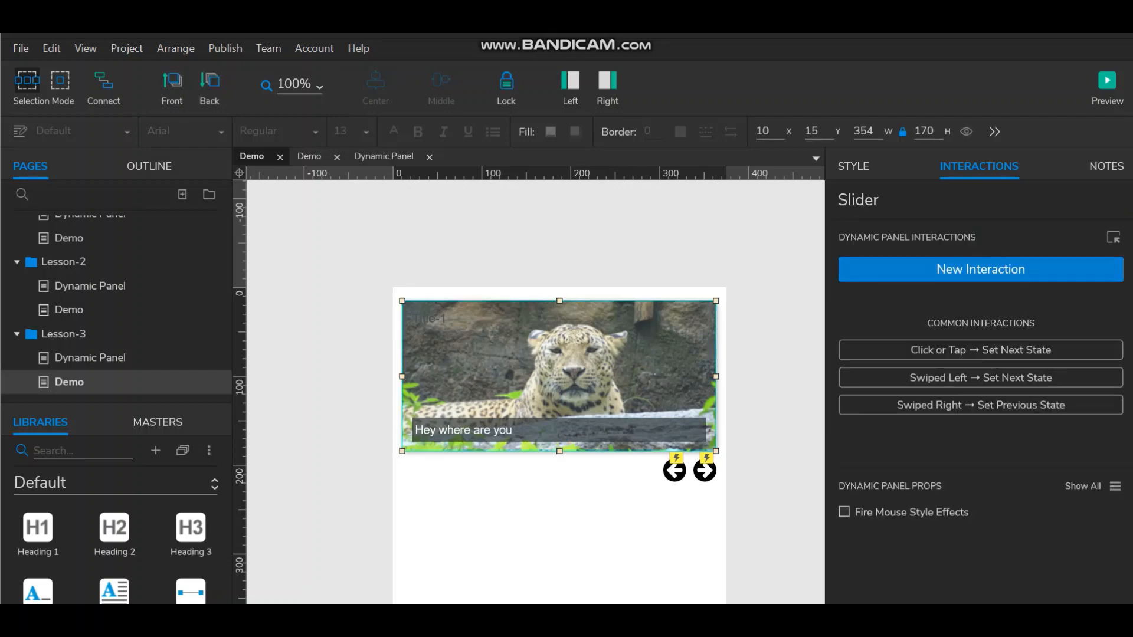
pyautogui.click(980, 269)
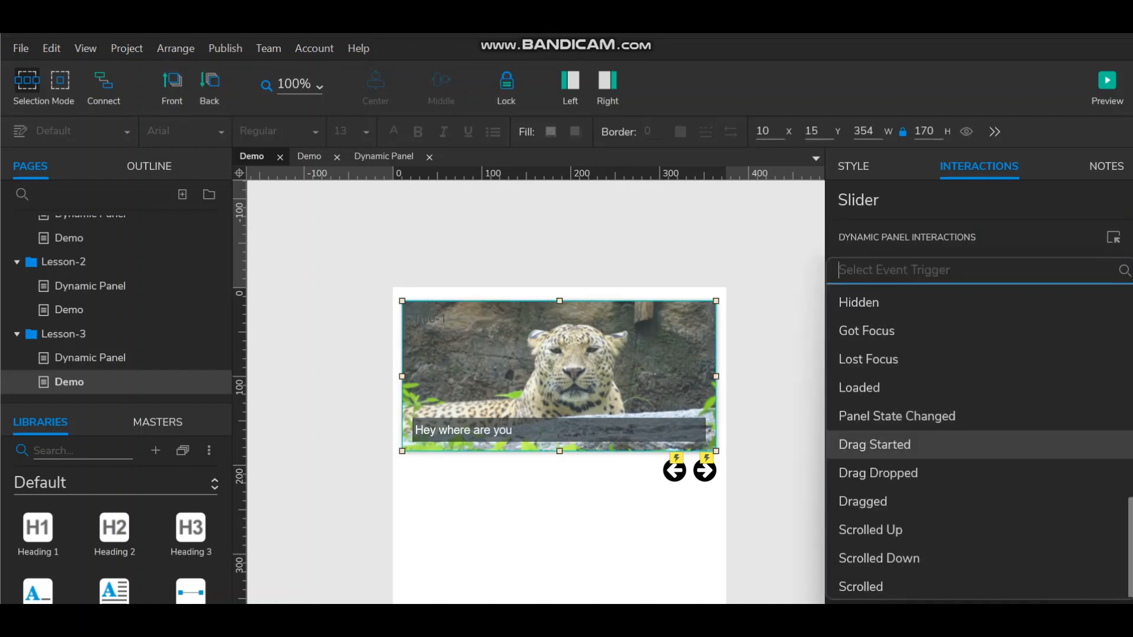
pyautogui.click(897, 416)
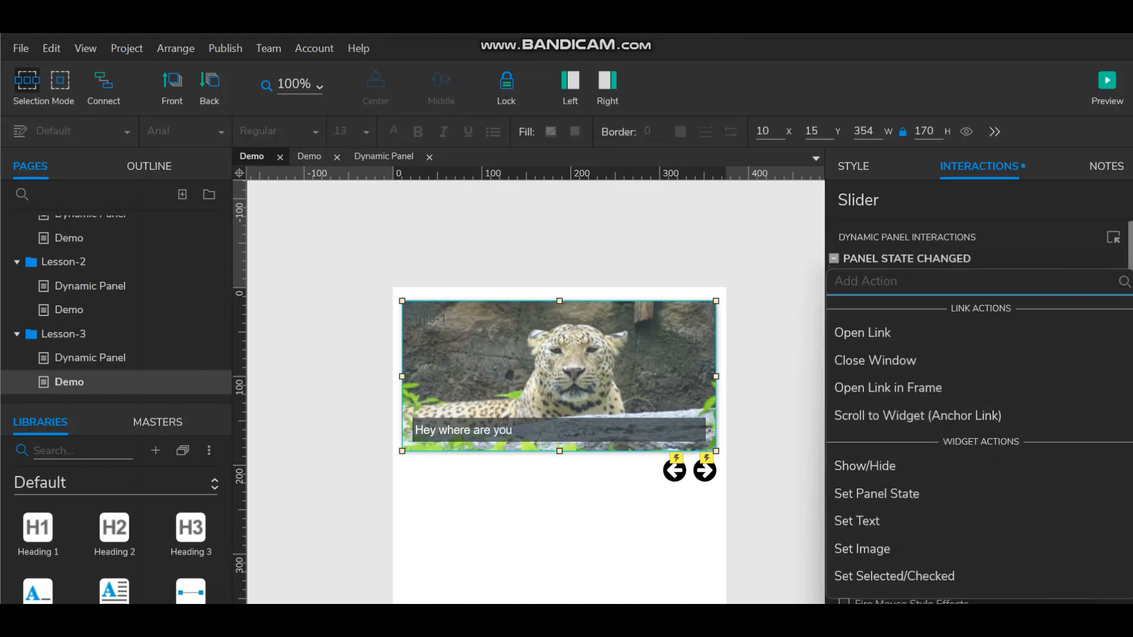
pyautogui.click(1114, 237)
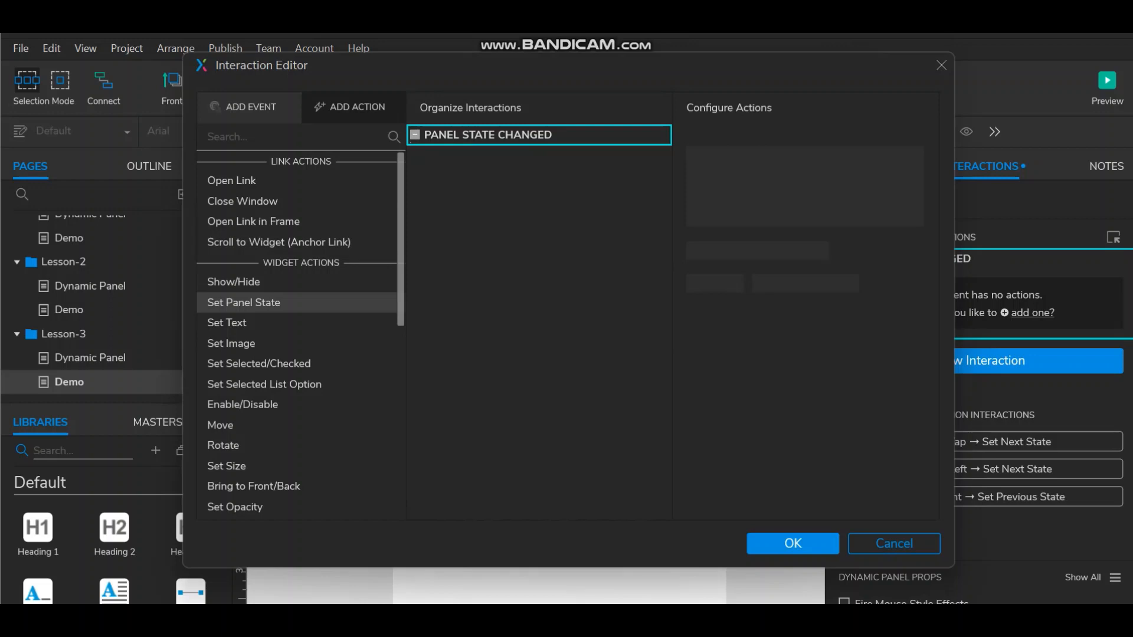
# Add Case 1 to the Panel State Changed event with the condition that the state of This equals State1
pyautogui.click(621, 136)
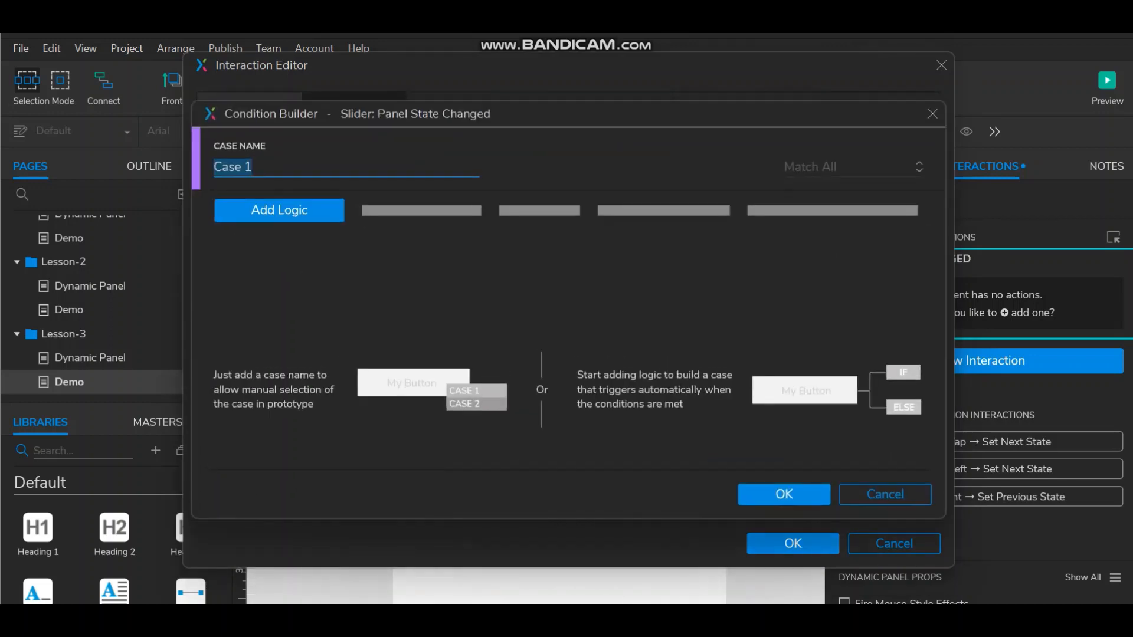
pyautogui.click(784, 494)
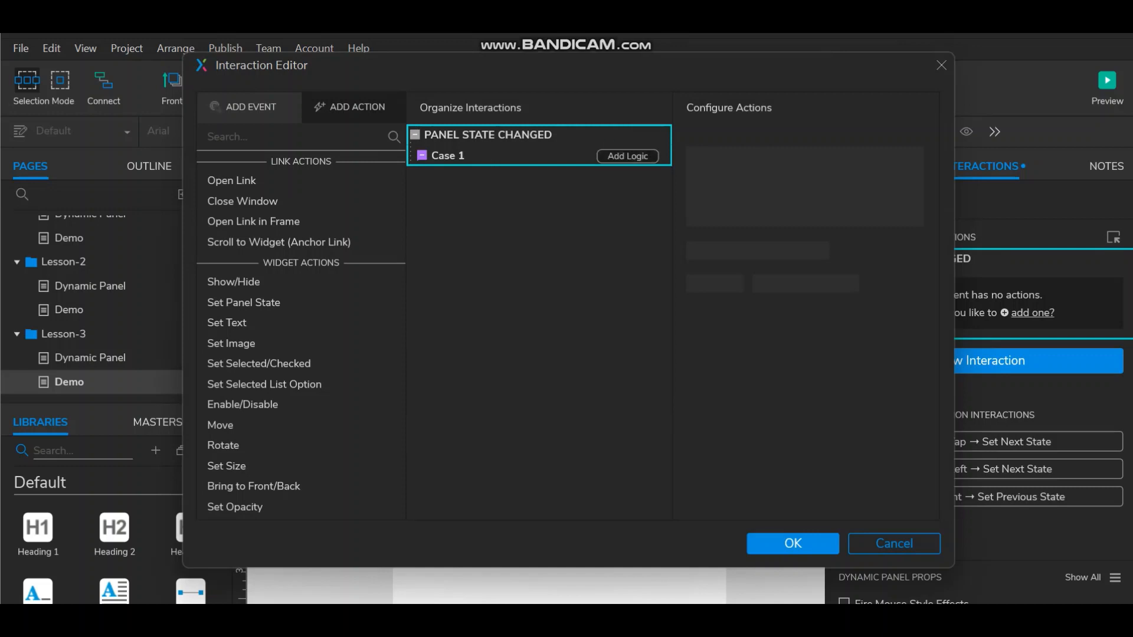
pyautogui.click(628, 156)
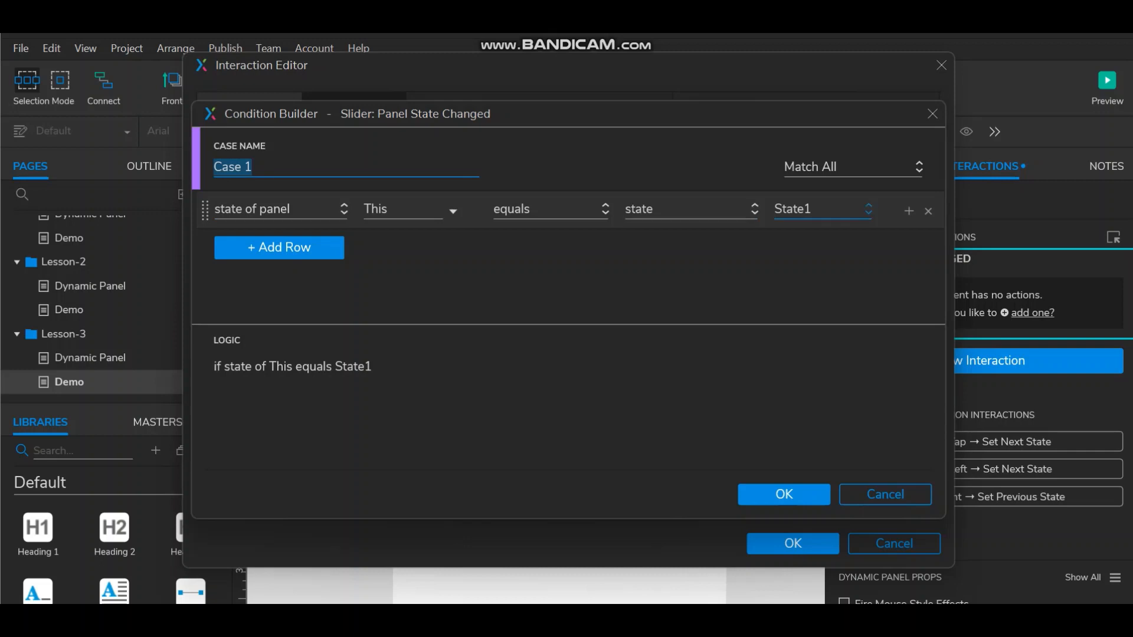
pyautogui.click(783, 494)
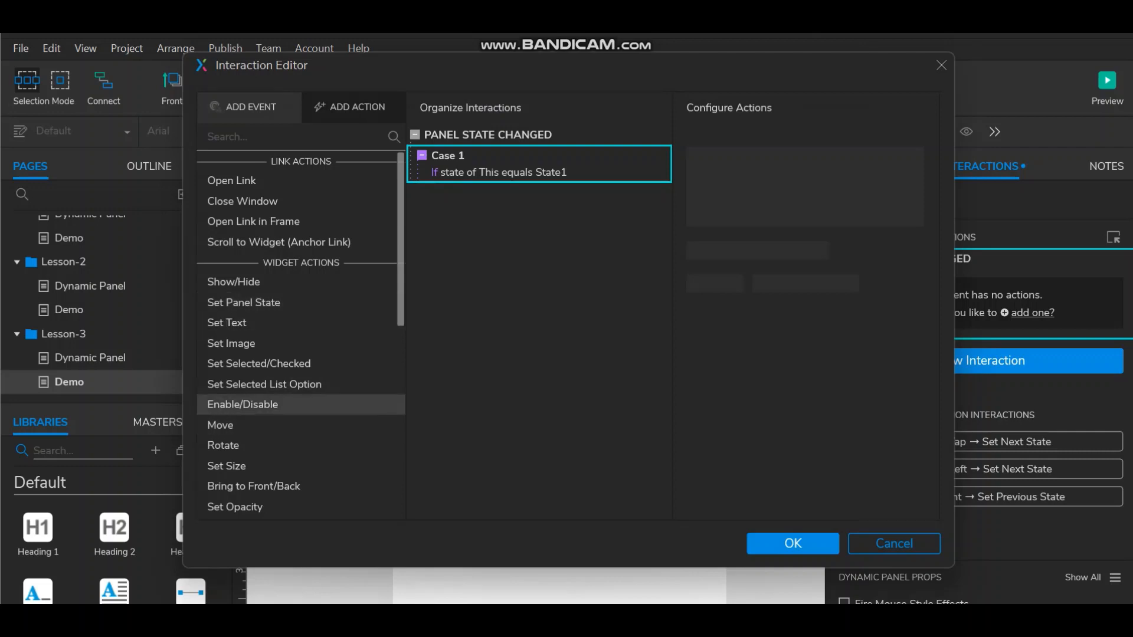
# Add an Enable/Disable action to Case 1 that disables the Prev button
pyautogui.click(242, 404)
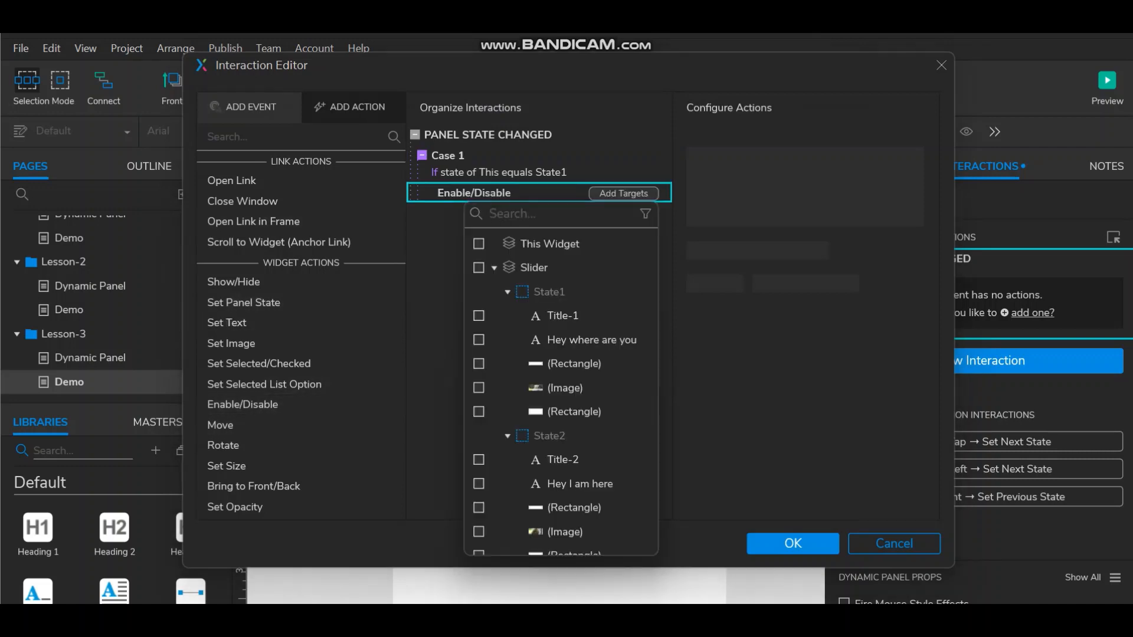
pyautogui.write('pre')
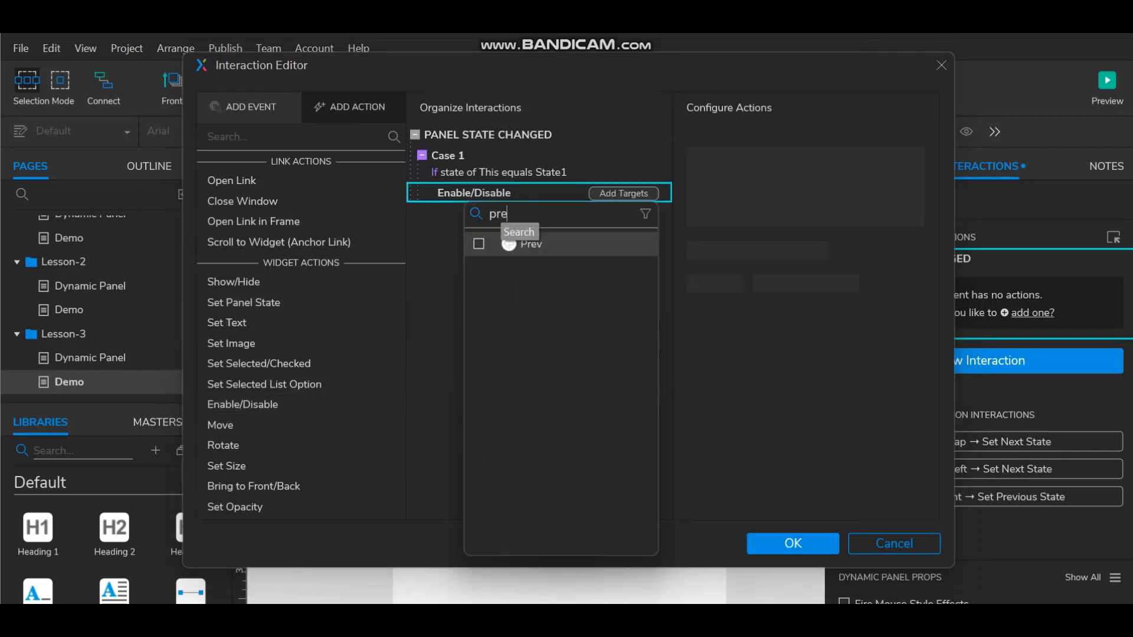
pyautogui.click(529, 244)
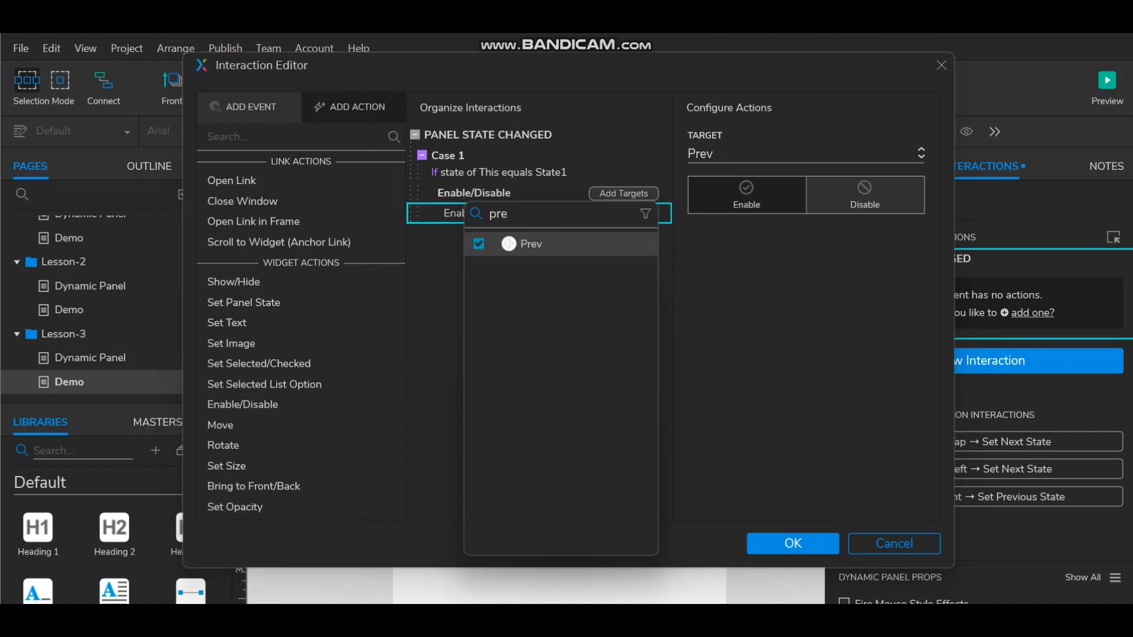
pyautogui.click(864, 196)
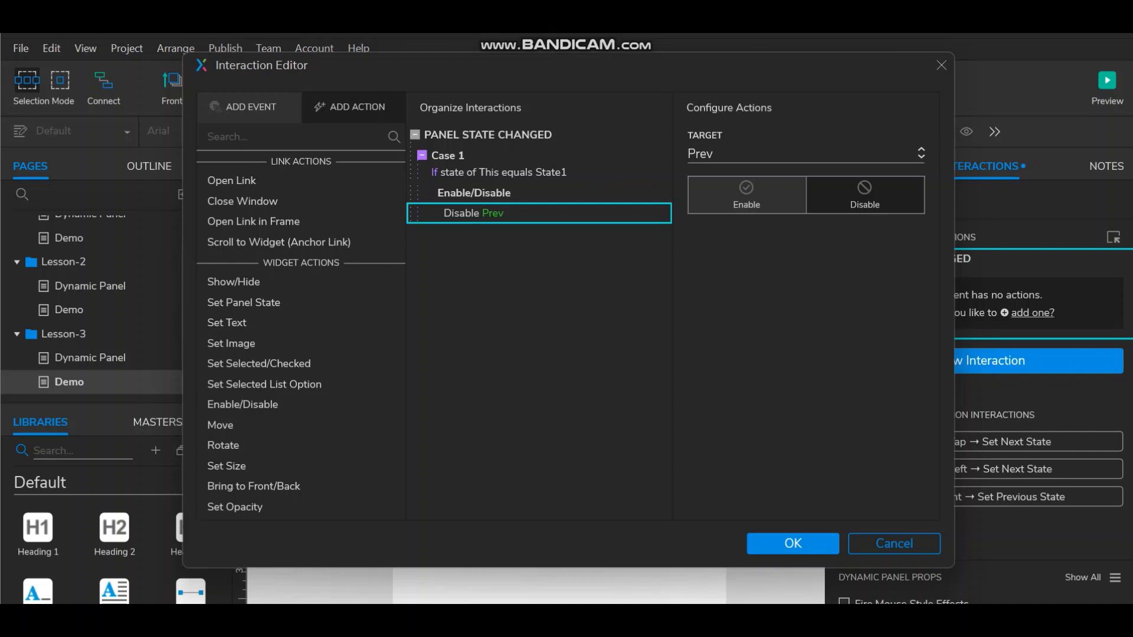
pyautogui.click(472, 157)
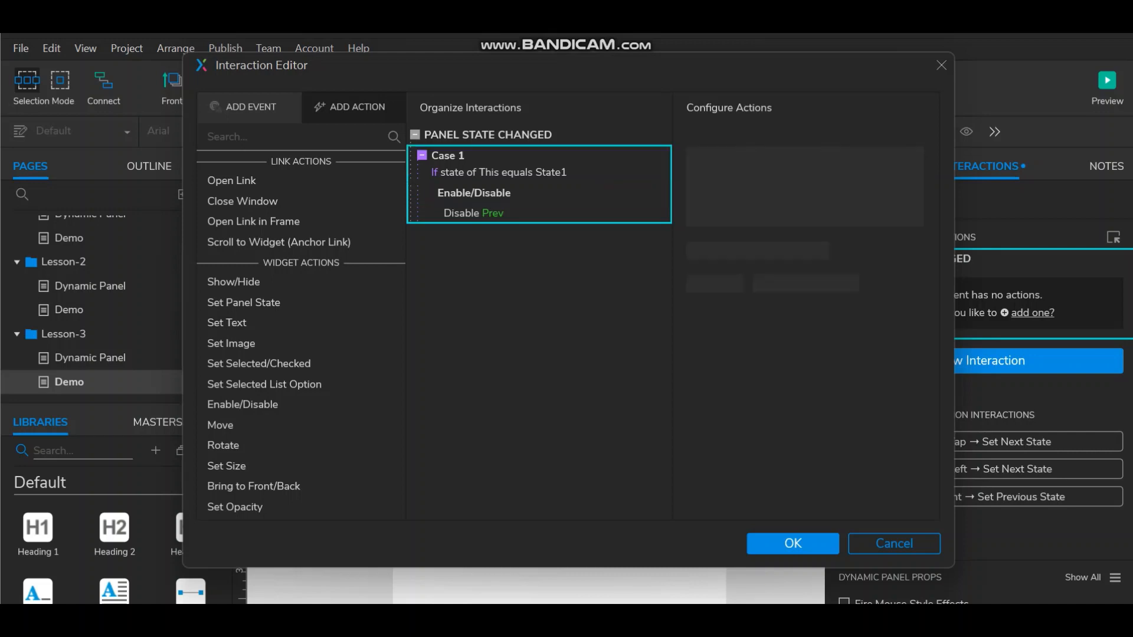
# Add Case 2 to the Panel State Changed event with the condition that the state of This equals State2
pyautogui.click(627, 135)
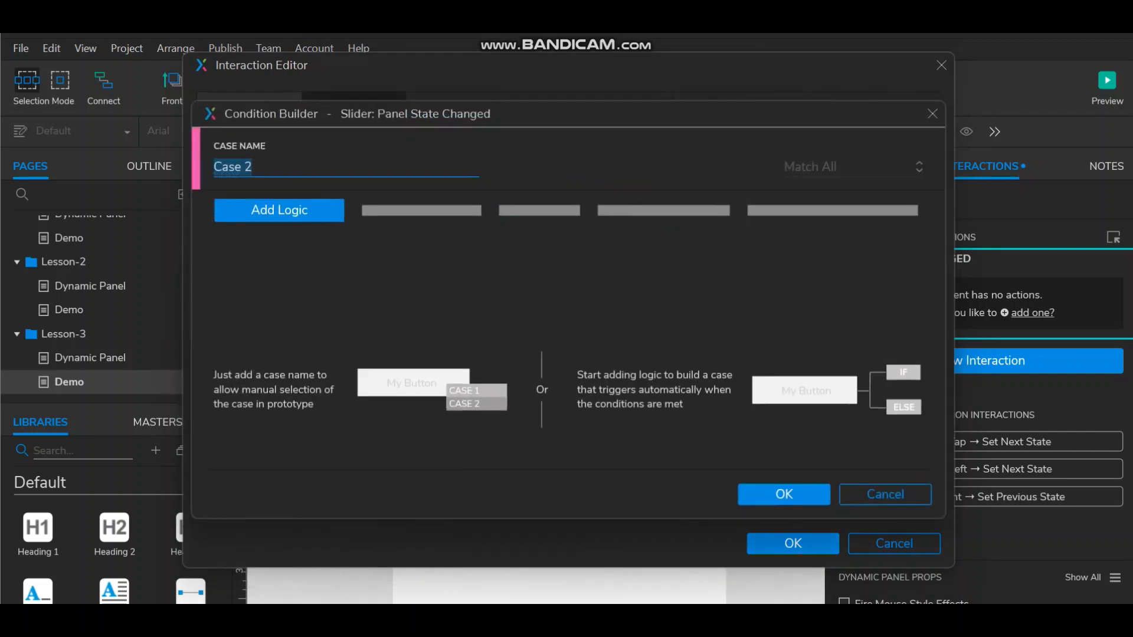
pyautogui.click(279, 210)
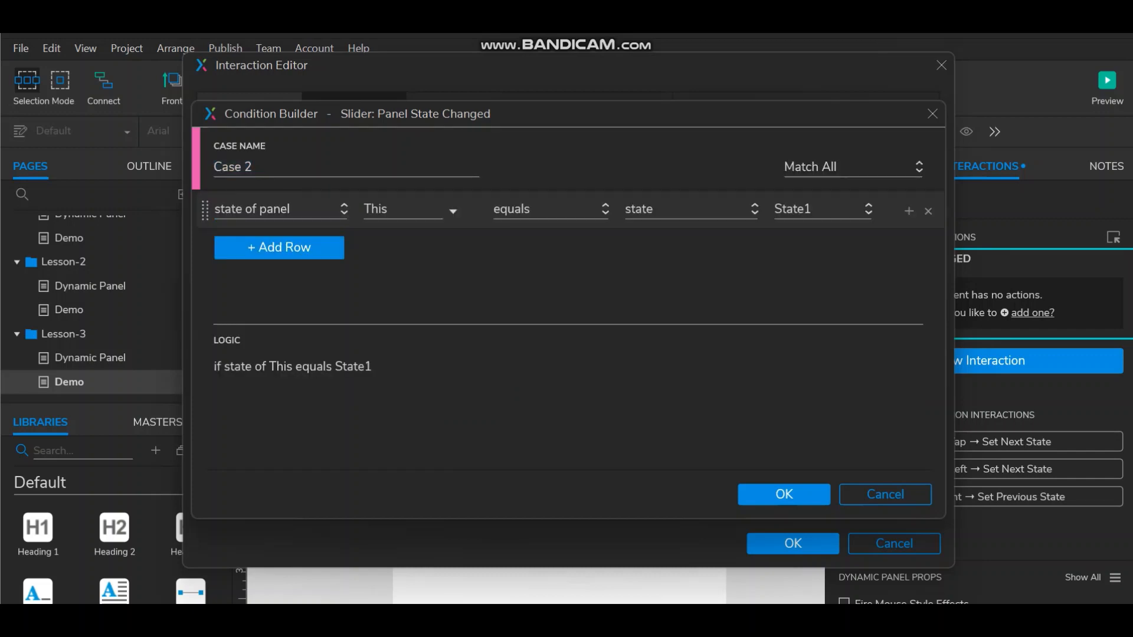
pyautogui.click(823, 210)
pyautogui.click(801, 260)
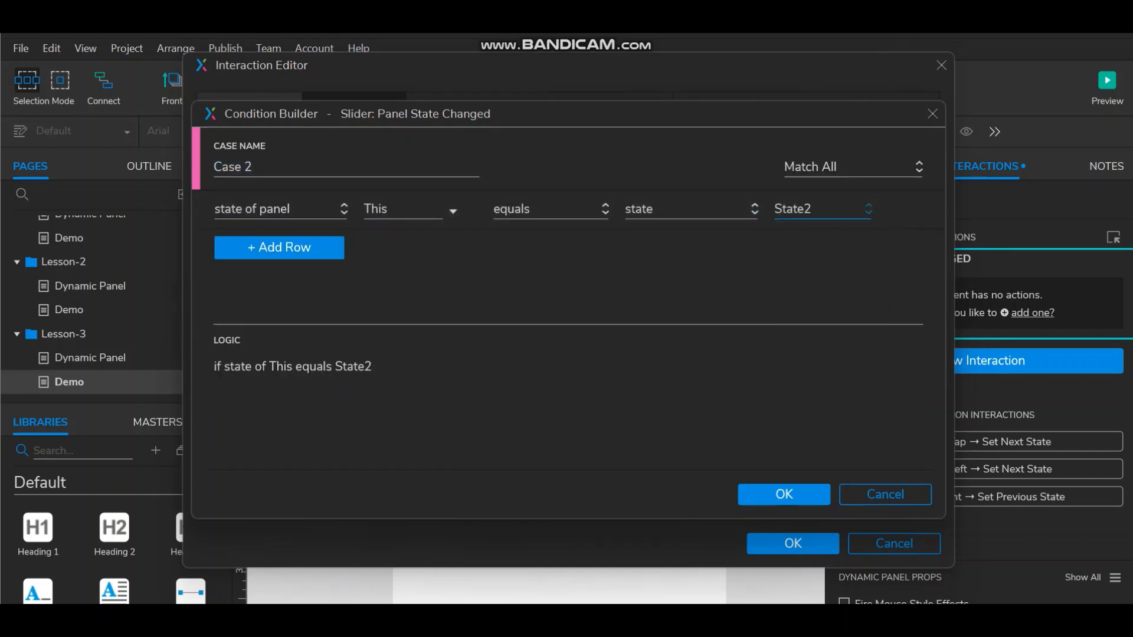
pyautogui.click(784, 494)
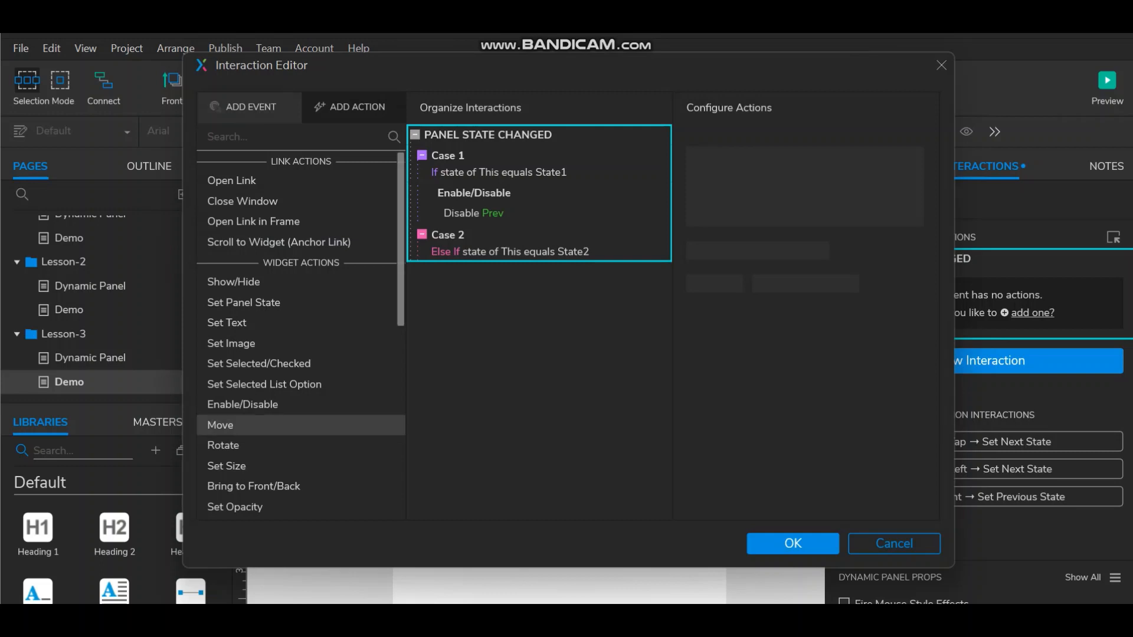
# Add an Enable/Disable action to Case 2 that enables the Prev button
pyautogui.click(243, 404)
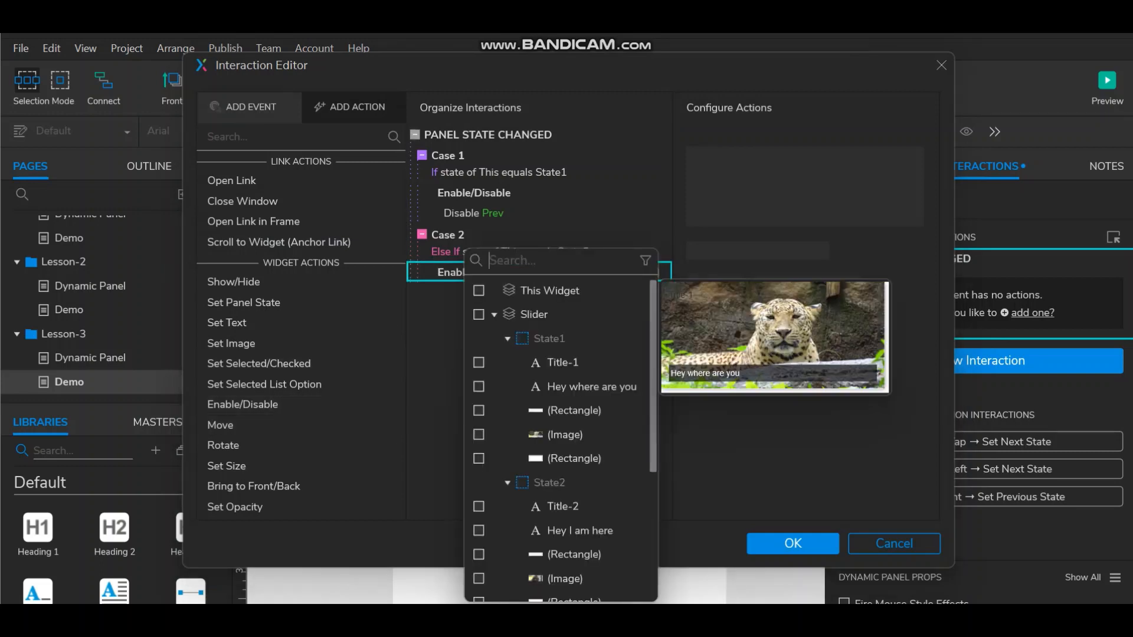
pyautogui.write('prev')
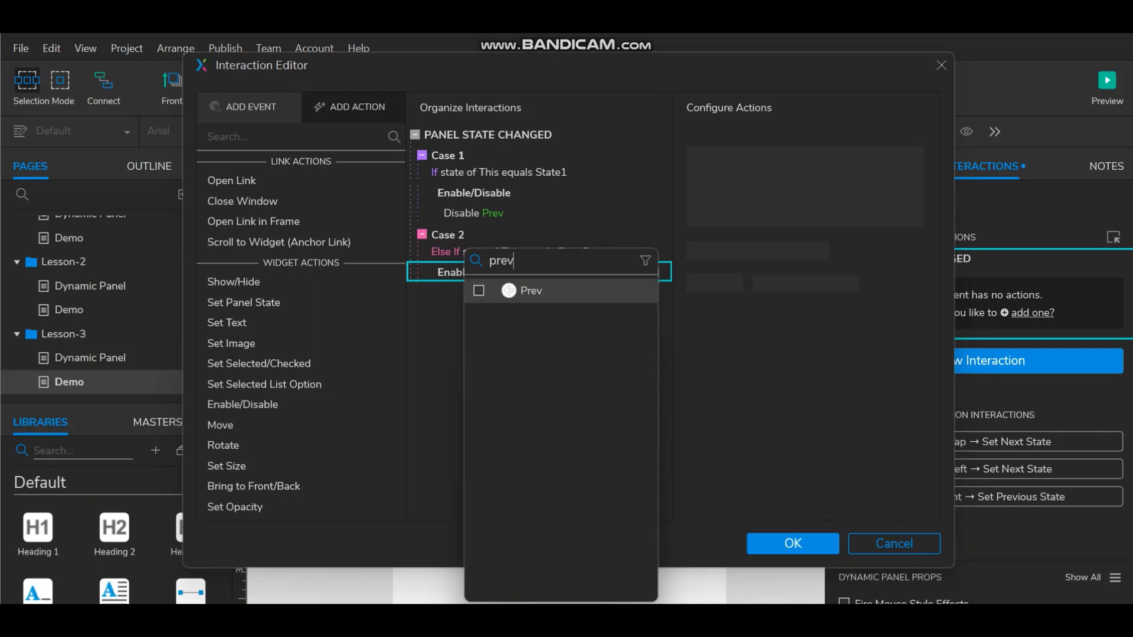
pyautogui.click(478, 290)
pyautogui.press('Escape')
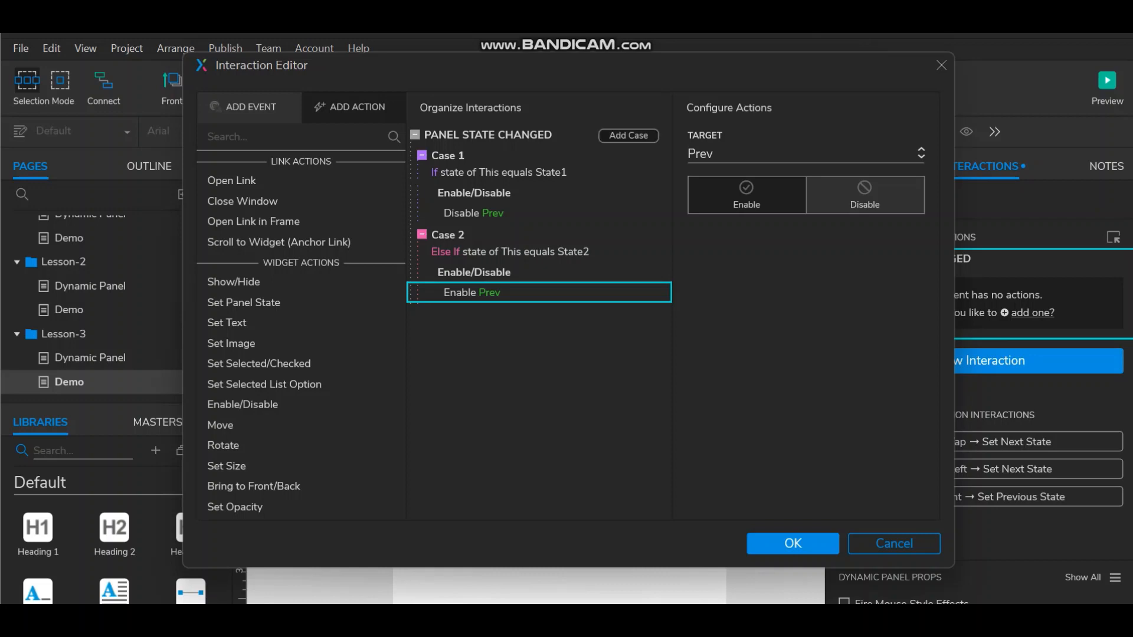
# Add Case 3 to the Panel State Changed event with the condition that the state of This equals State3
pyautogui.click(628, 135)
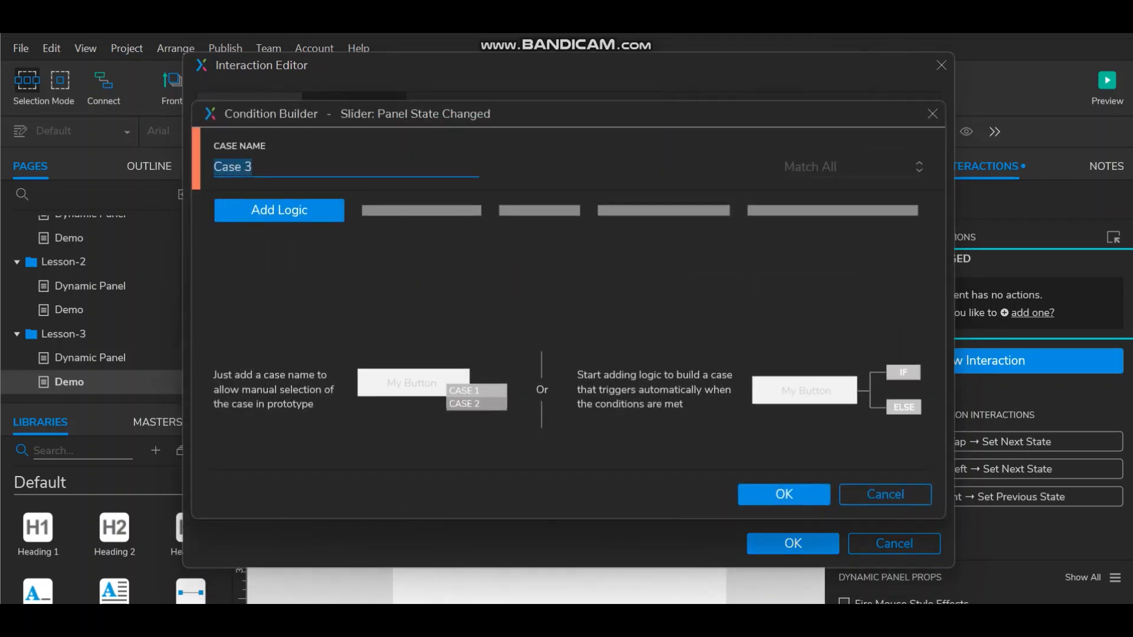
pyautogui.click(280, 211)
pyautogui.click(822, 209)
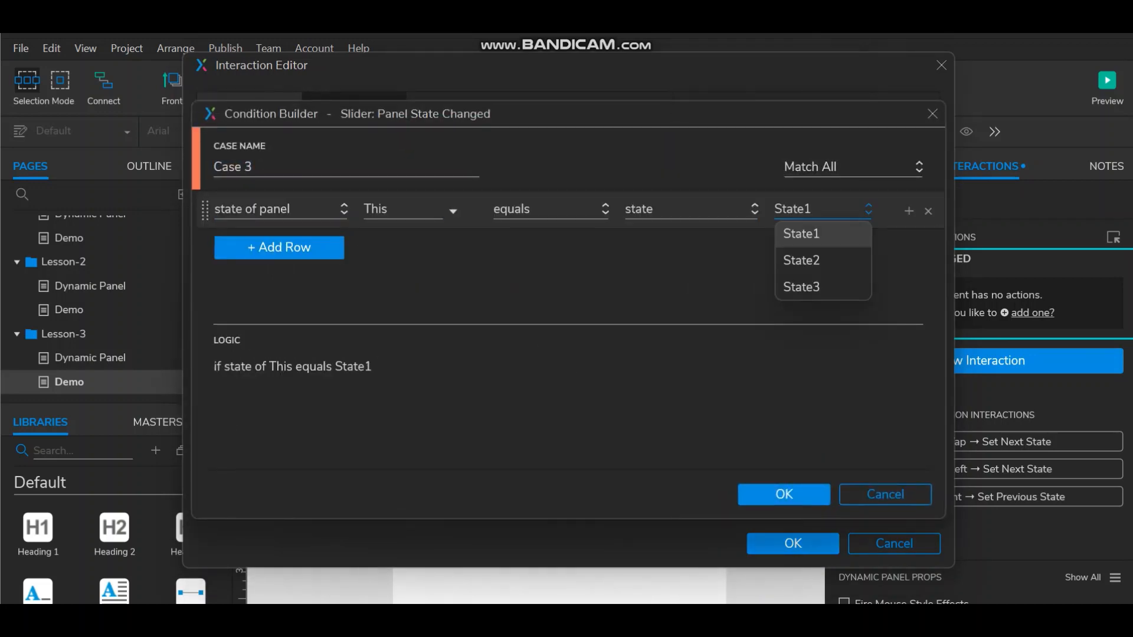
pyautogui.click(801, 286)
pyautogui.click(784, 495)
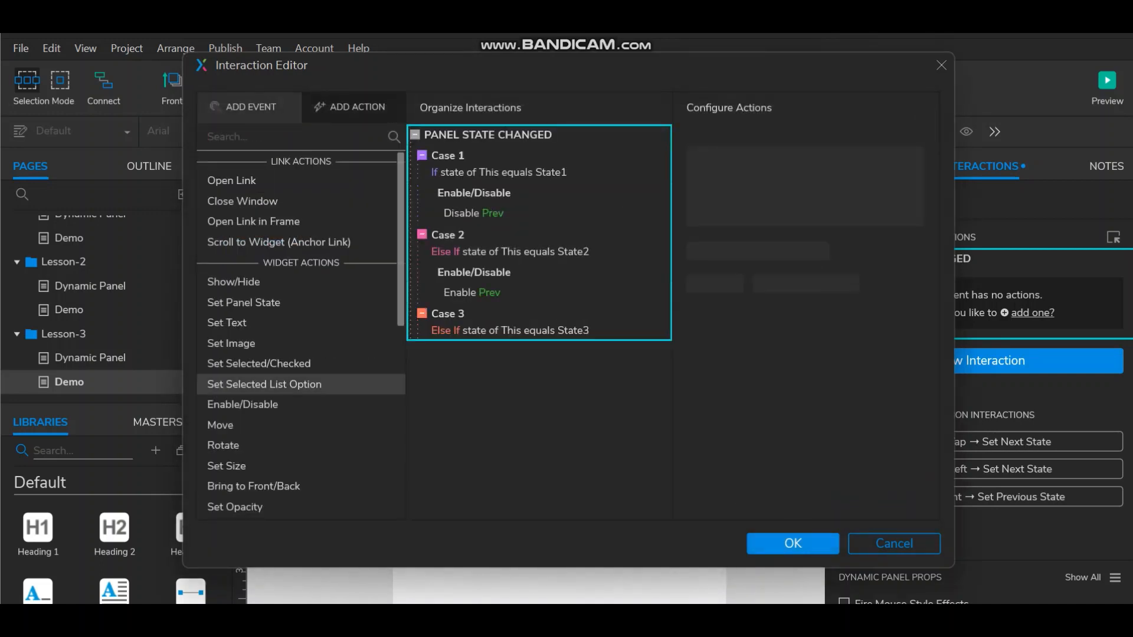
# Add an Enable/Disable action to Case 3 that disables the Next button
pyautogui.click(242, 404)
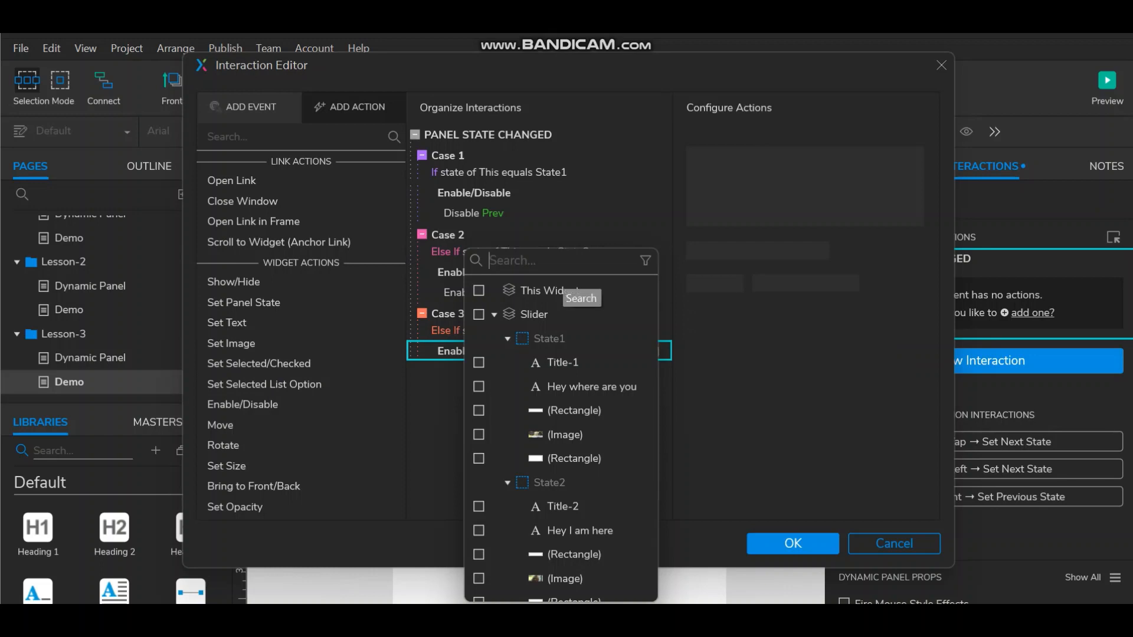
pyautogui.write('next')
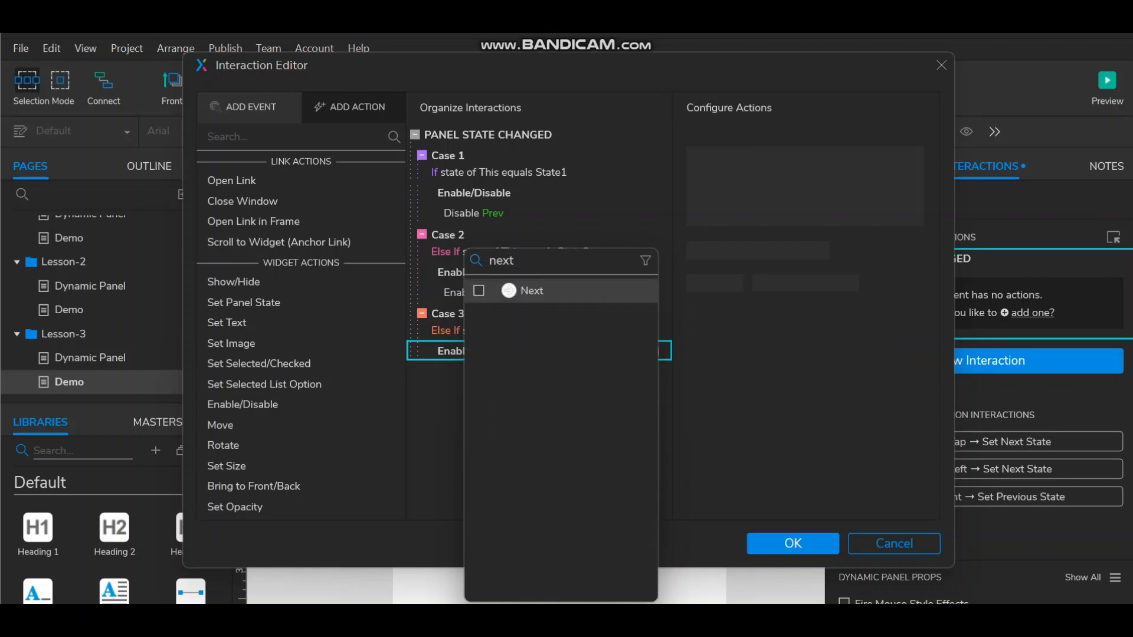
pyautogui.click(532, 290)
pyautogui.click(865, 194)
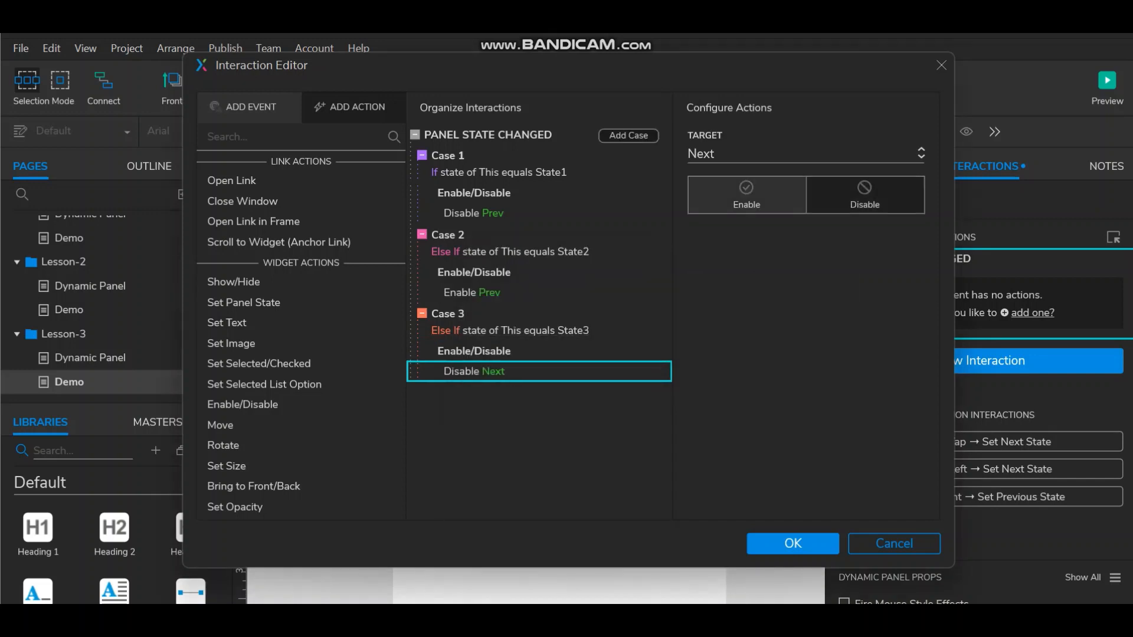
# Add Case 4 to the Panel State Changed event with the condition that the state of This equals State2
pyautogui.click(628, 135)
pyautogui.click(823, 210)
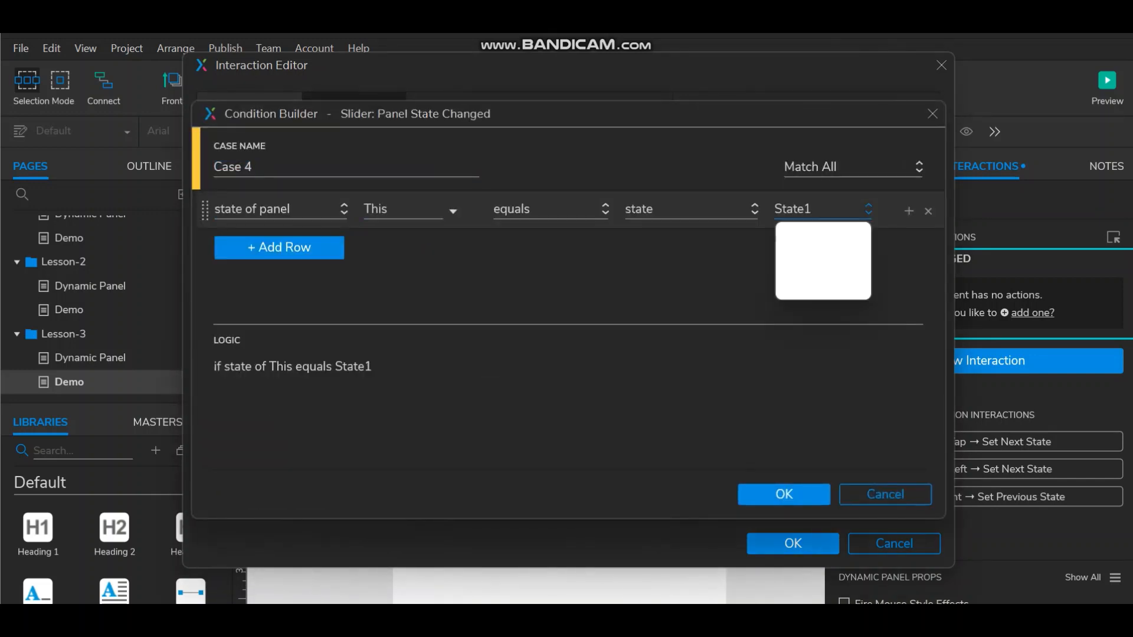
pyautogui.click(803, 261)
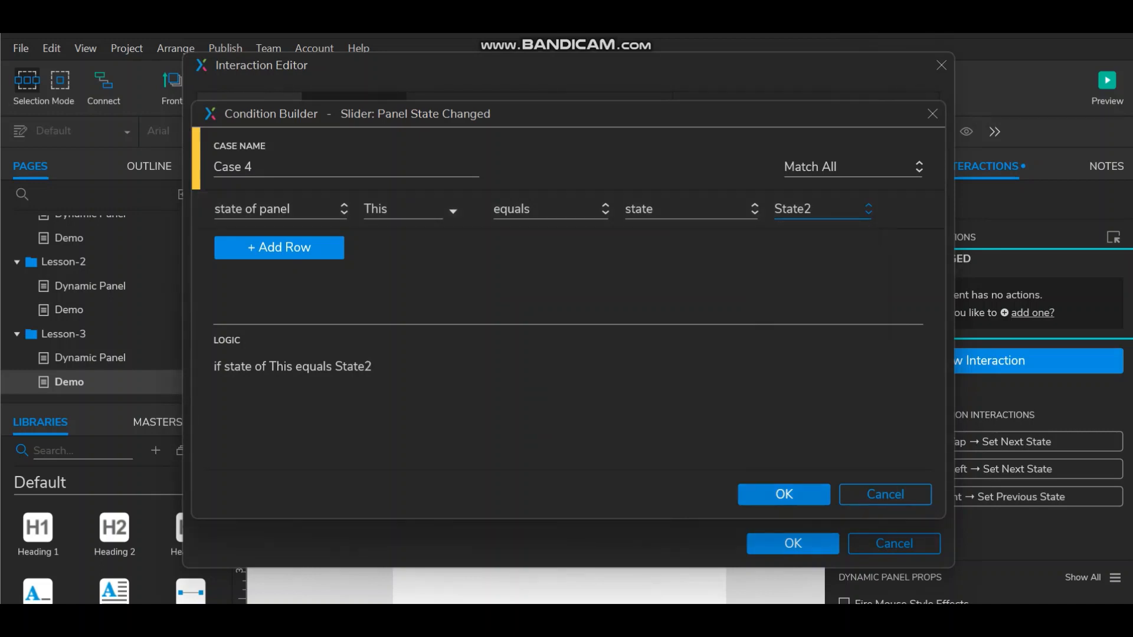
pyautogui.click(784, 495)
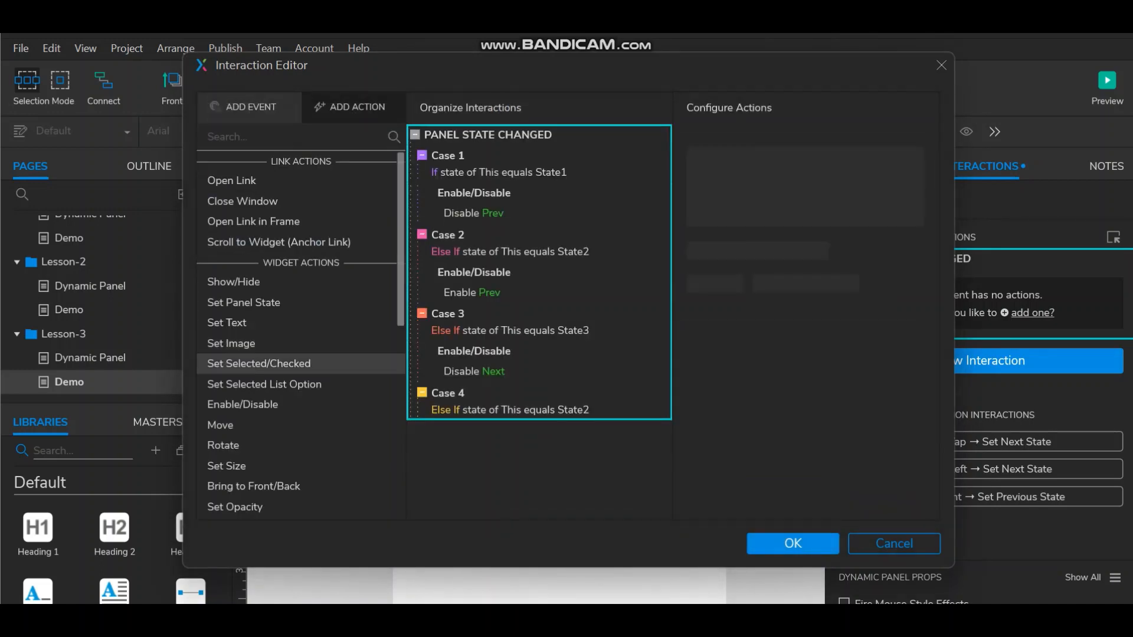
# Add an Enable/Disable action to Case 4 that enables the Next button, and save the panel's interactions
pyautogui.click(243, 404)
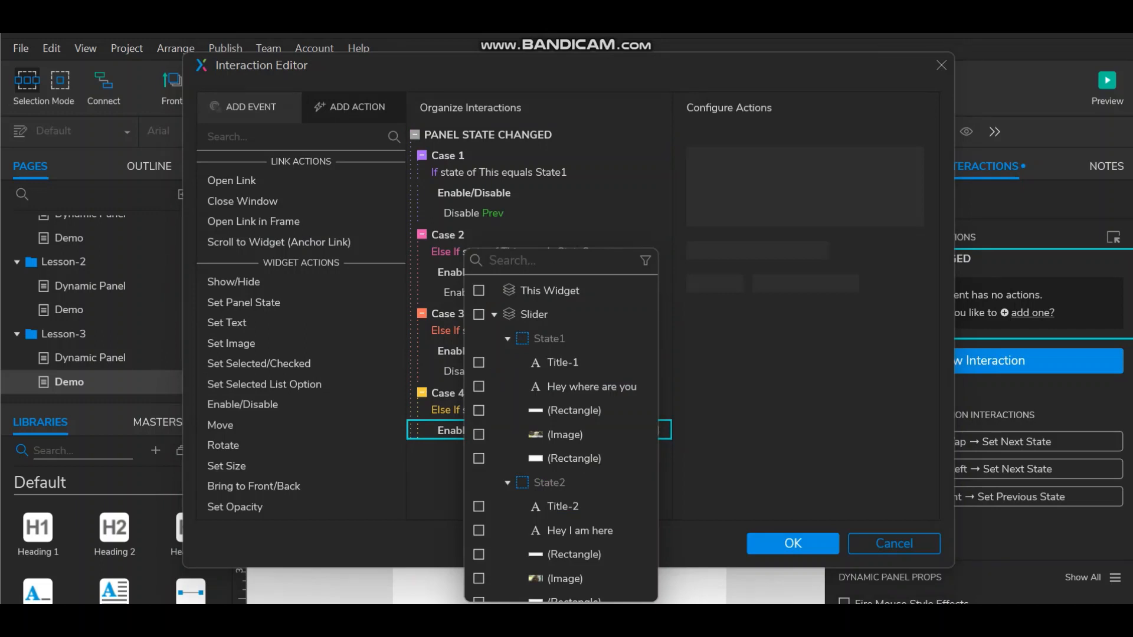
pyautogui.write('pre')
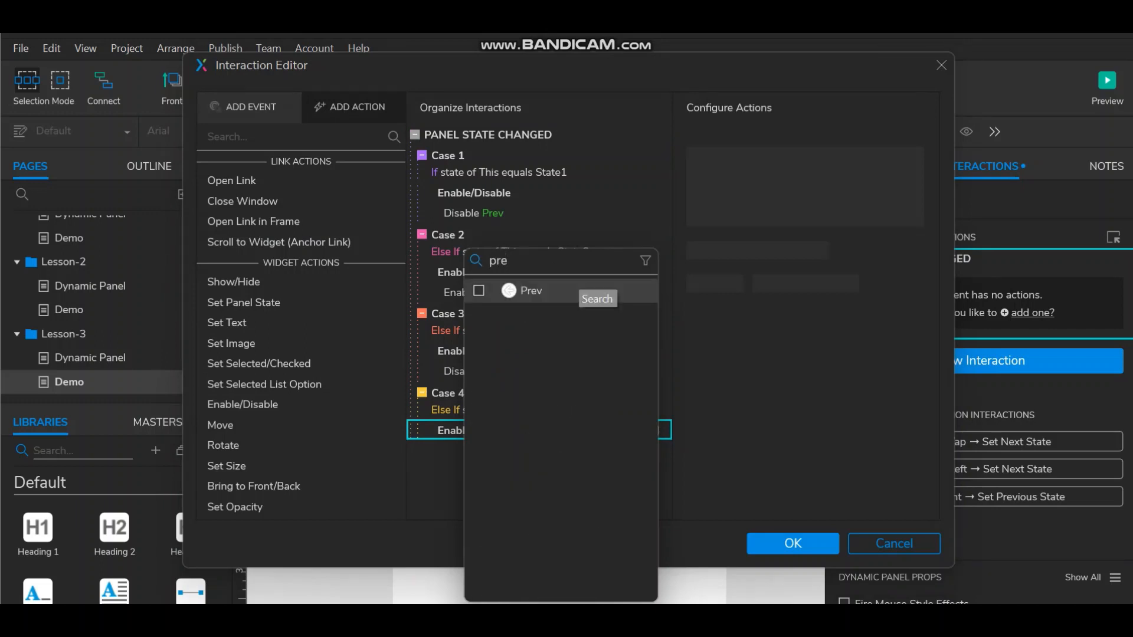
pyautogui.press('BackSpace')
pyautogui.press('BackSpace')
pyautogui.press('BackSpace')
pyautogui.write('ne')
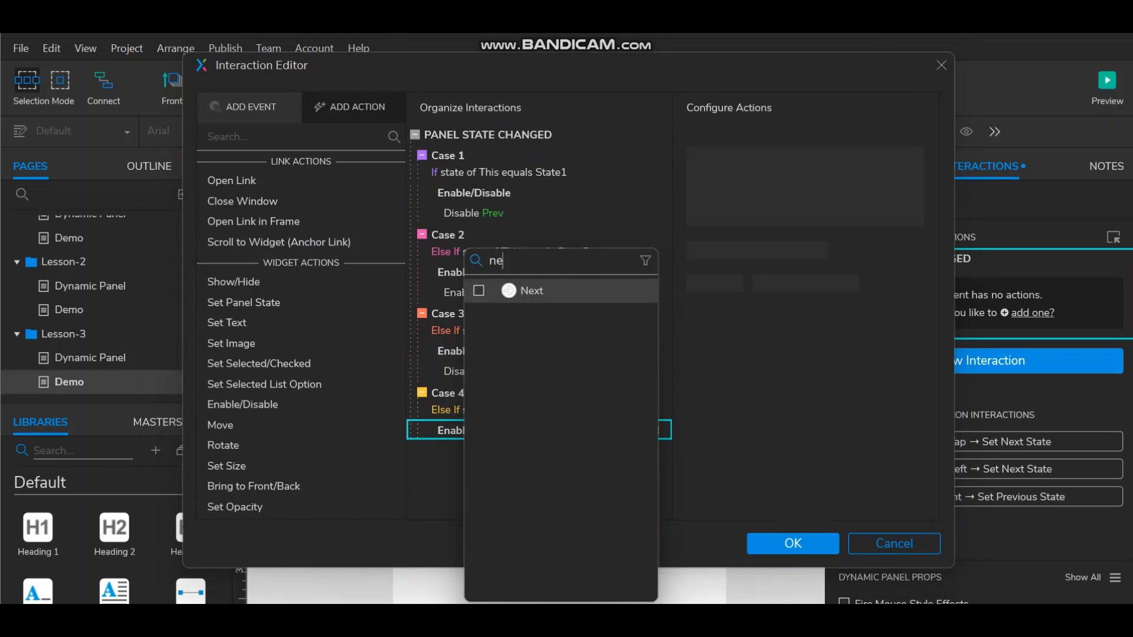
pyautogui.click(478, 290)
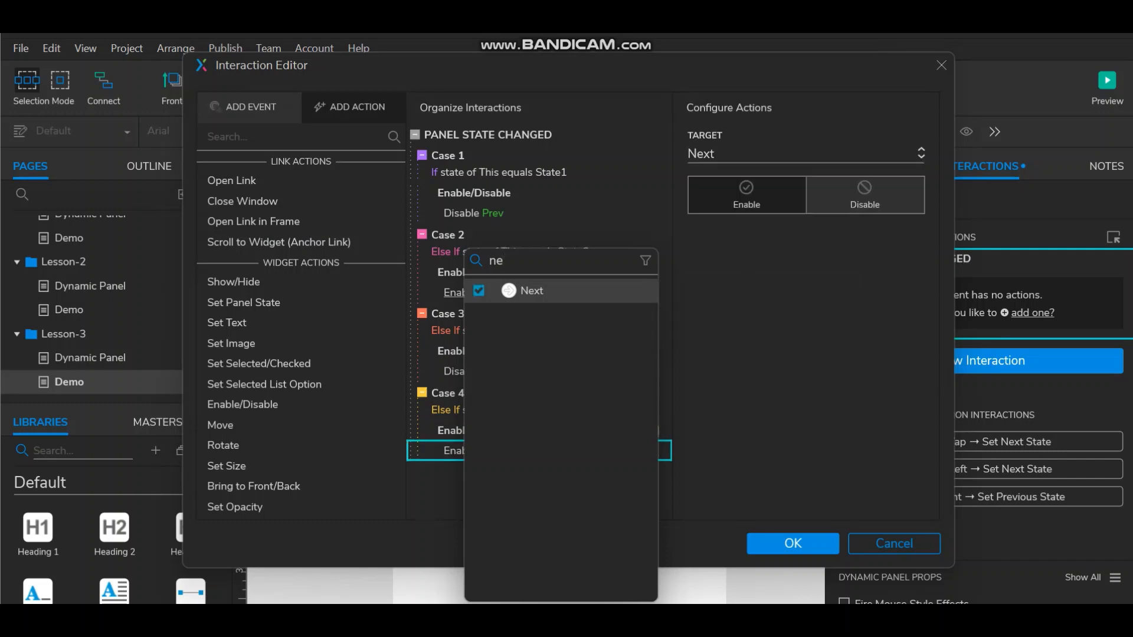
pyautogui.click(434, 295)
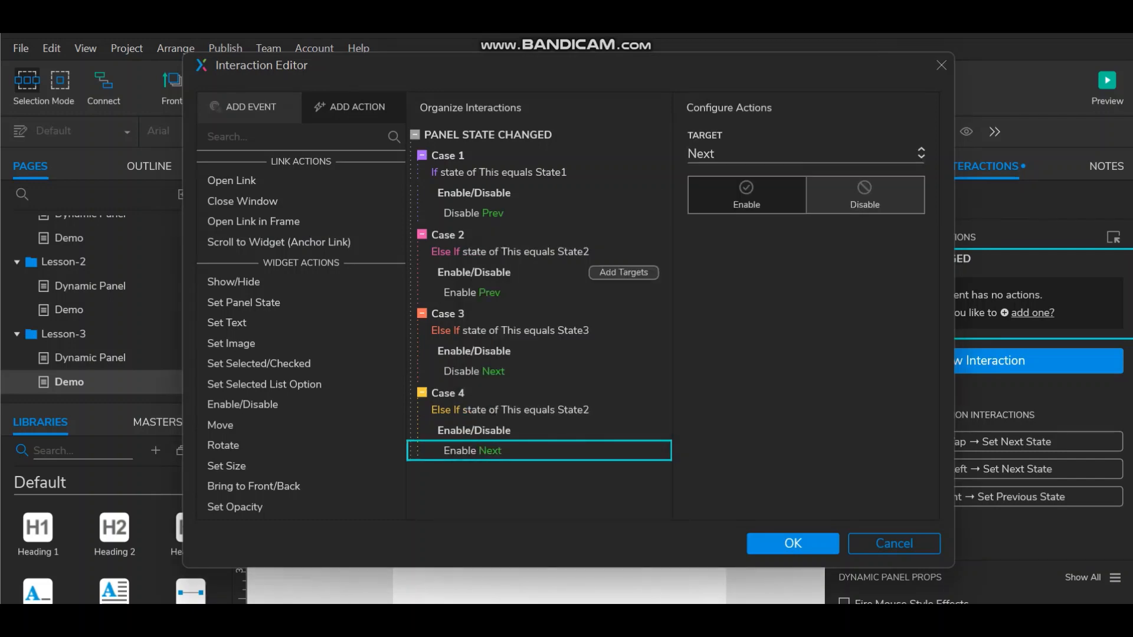
pyautogui.click(793, 543)
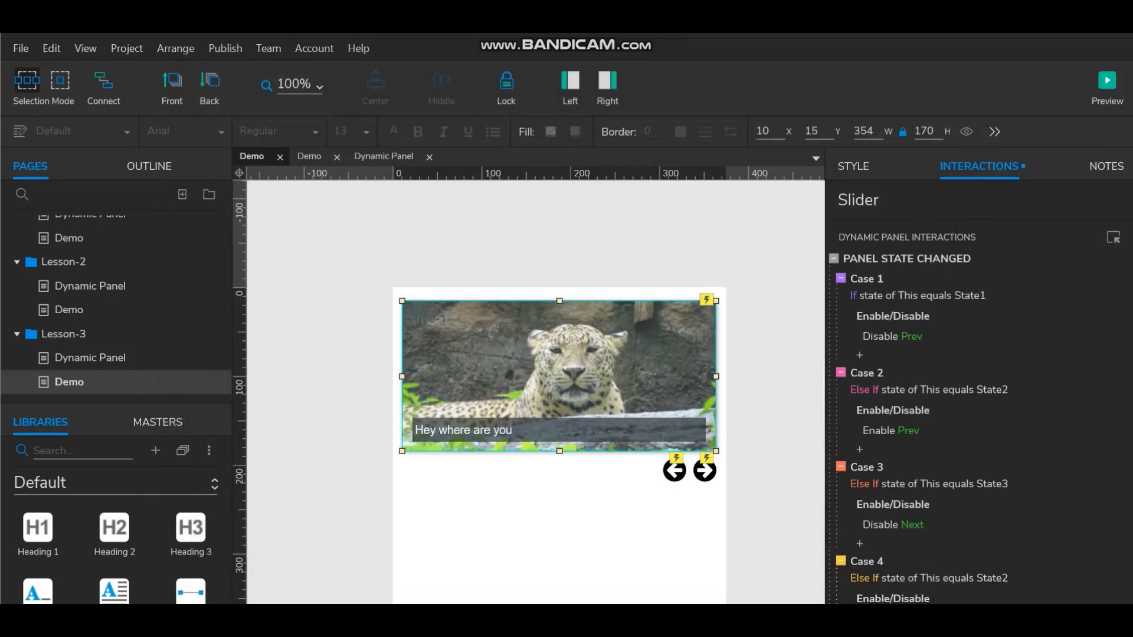
# Preview the Demo page in the browser, test the slider two slides forward and two back, and reload the preview
pyautogui.click(1107, 83)
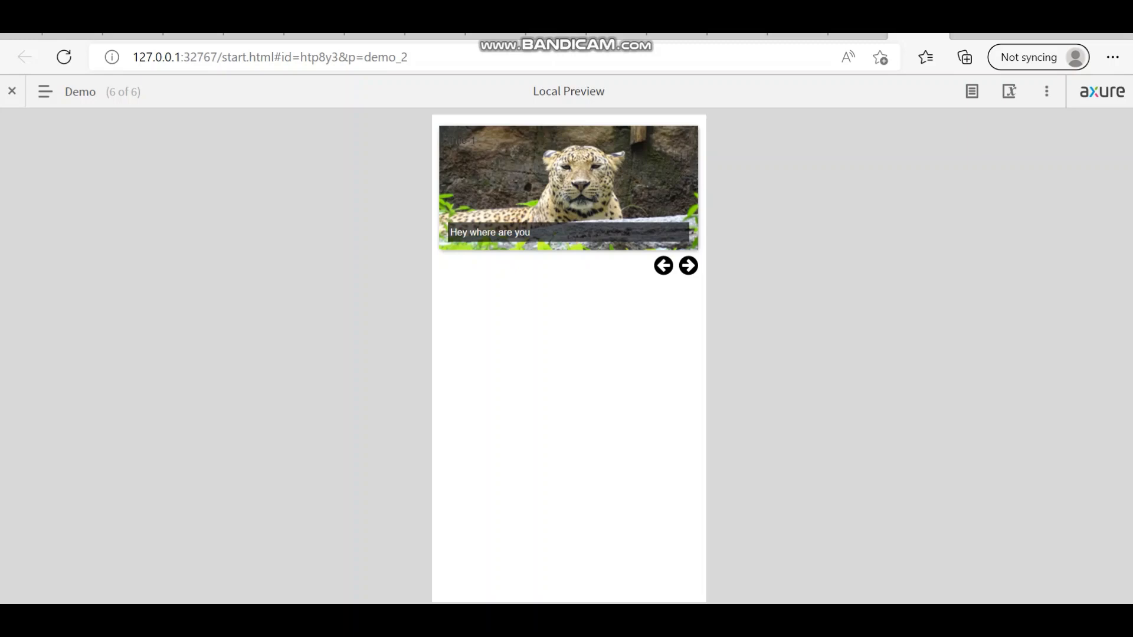
pyautogui.click(688, 265)
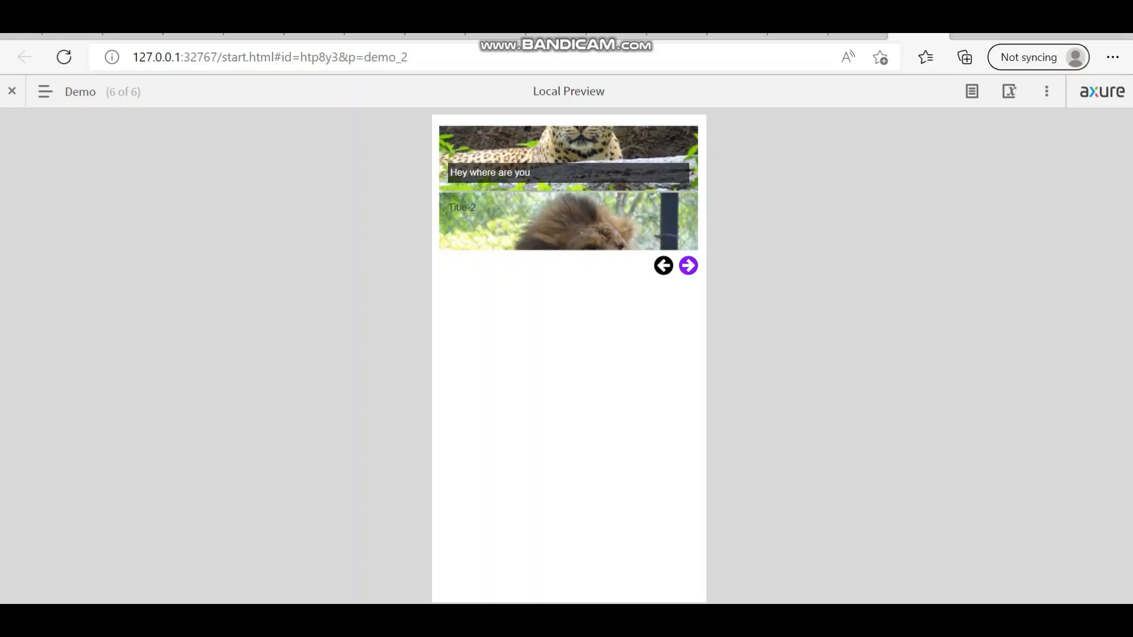
pyautogui.click(688, 265)
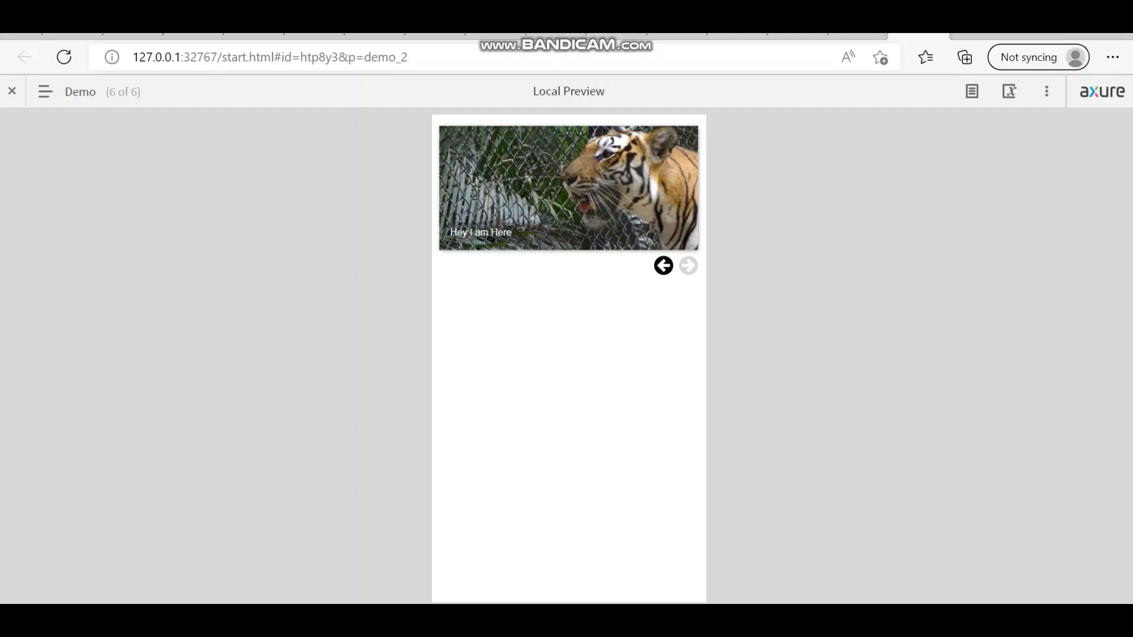
pyautogui.click(663, 266)
pyautogui.click(663, 266)
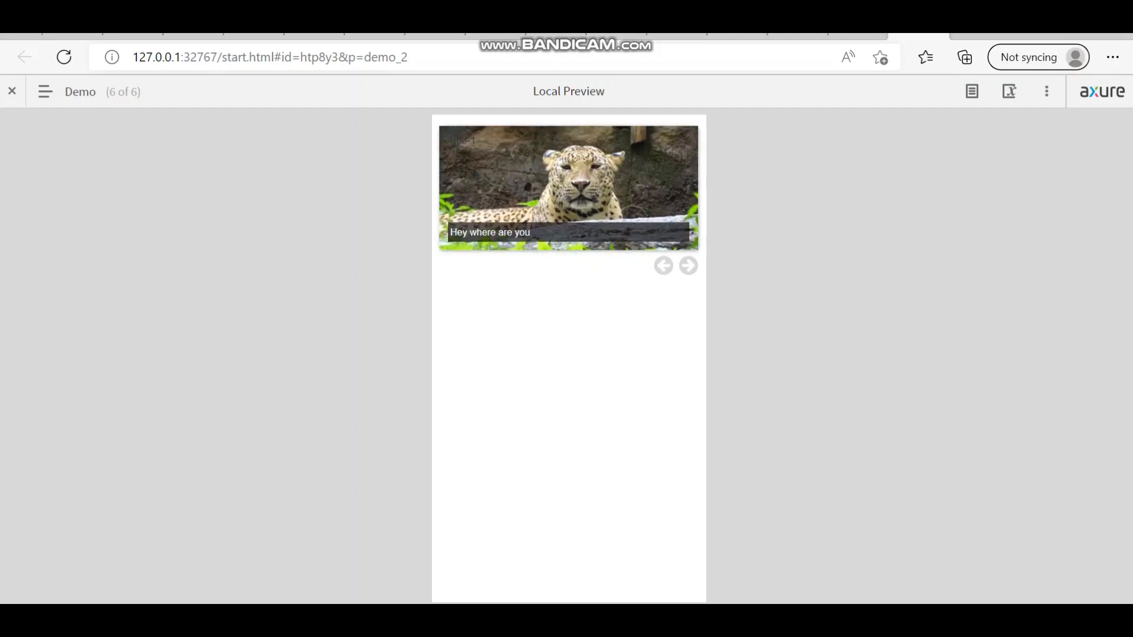
pyautogui.click(64, 57)
# Return to Axure RP and set the Prev arrow button to be disabled by default
pyautogui.hotkey('alt', 'Tab')
pyautogui.scroll(-1, 560, 389)
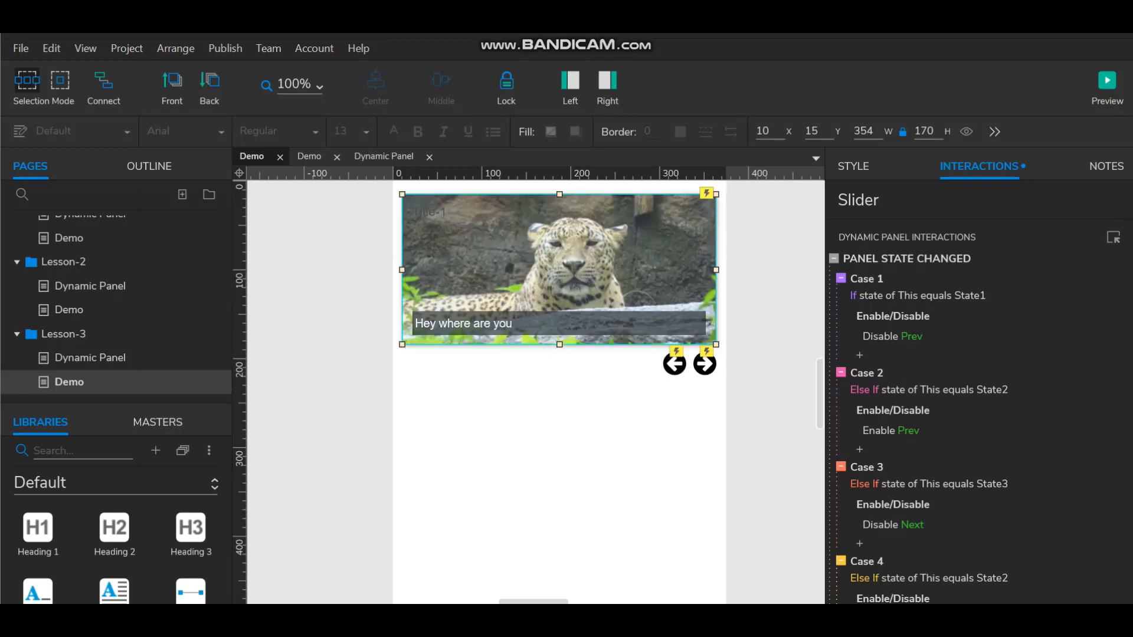
pyautogui.click(675, 364)
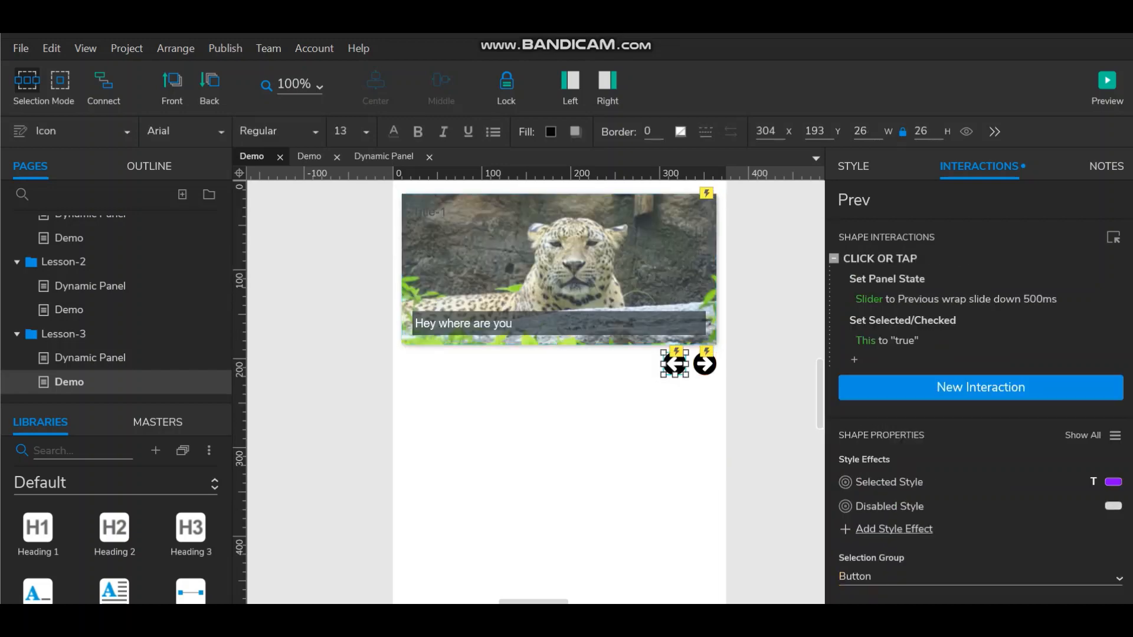
pyautogui.scroll(-1, 979, 413)
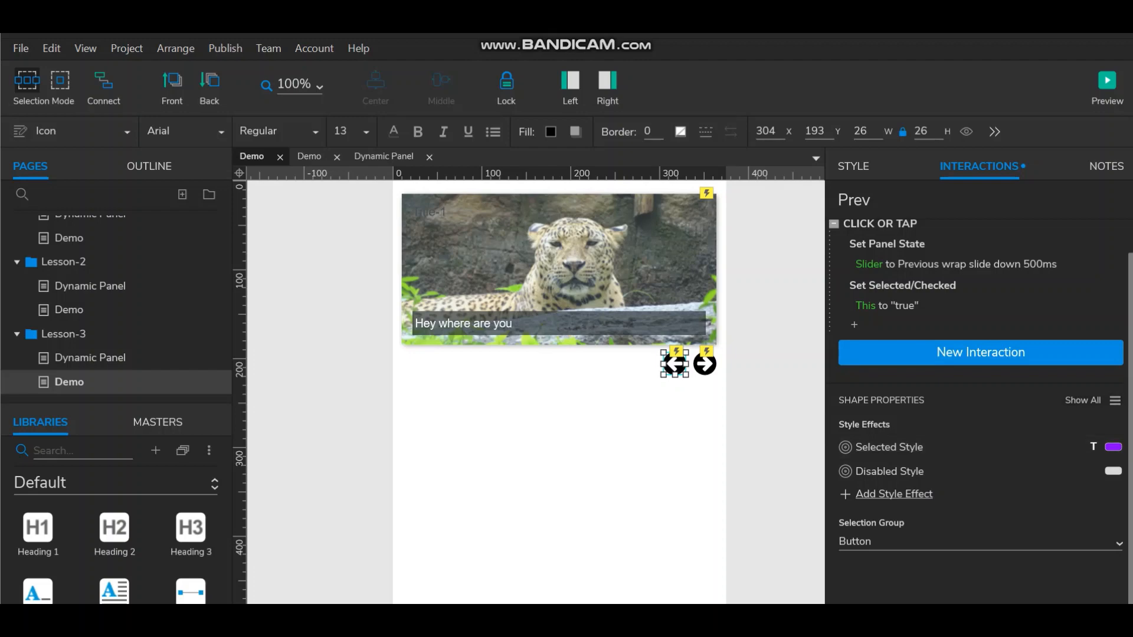
pyautogui.scroll(1, 979, 507)
pyautogui.scroll(-1, 979, 506)
pyautogui.scroll(-3, 979, 507)
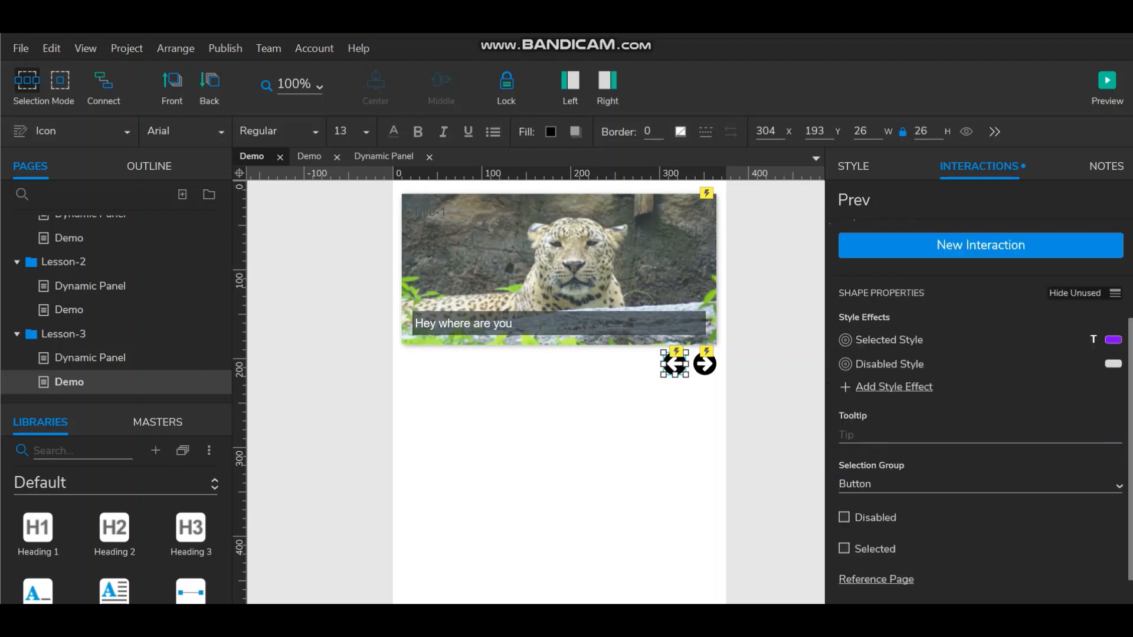
pyautogui.click(844, 517)
pyautogui.click(685, 475)
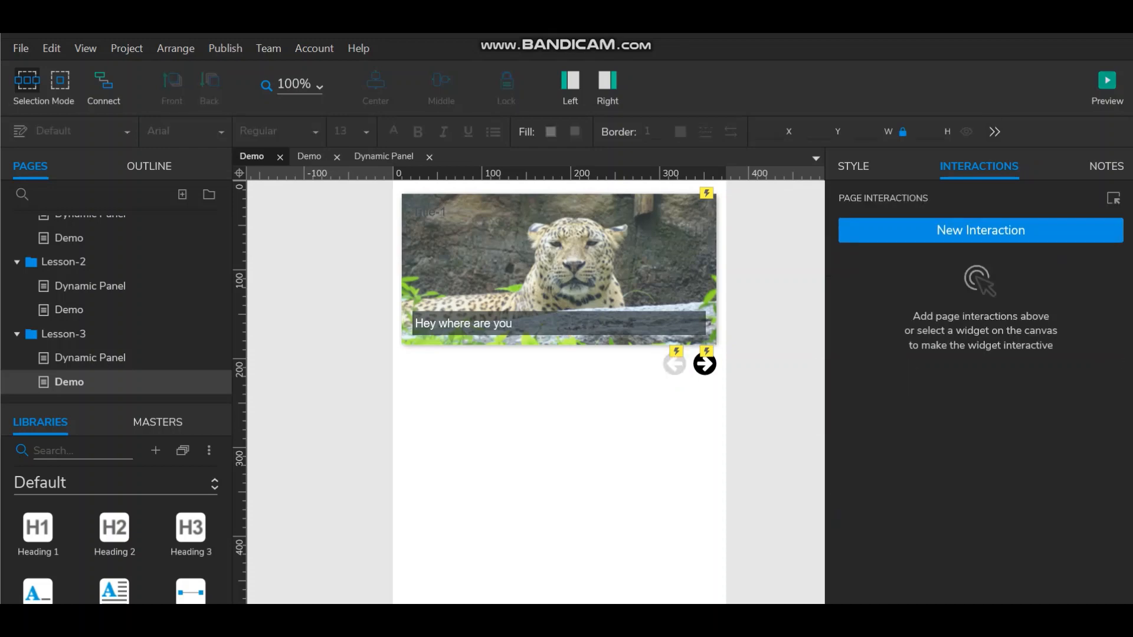
# Preview the Demo page again and test the slider two slides forward and one slide back
pyautogui.click(1106, 81)
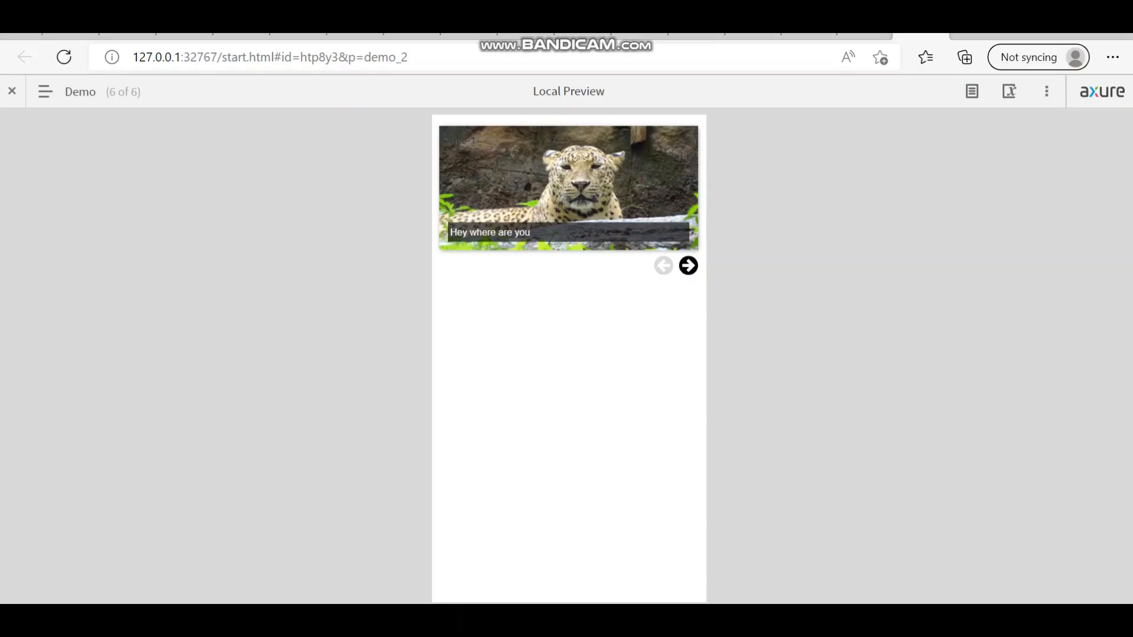
pyautogui.click(687, 265)
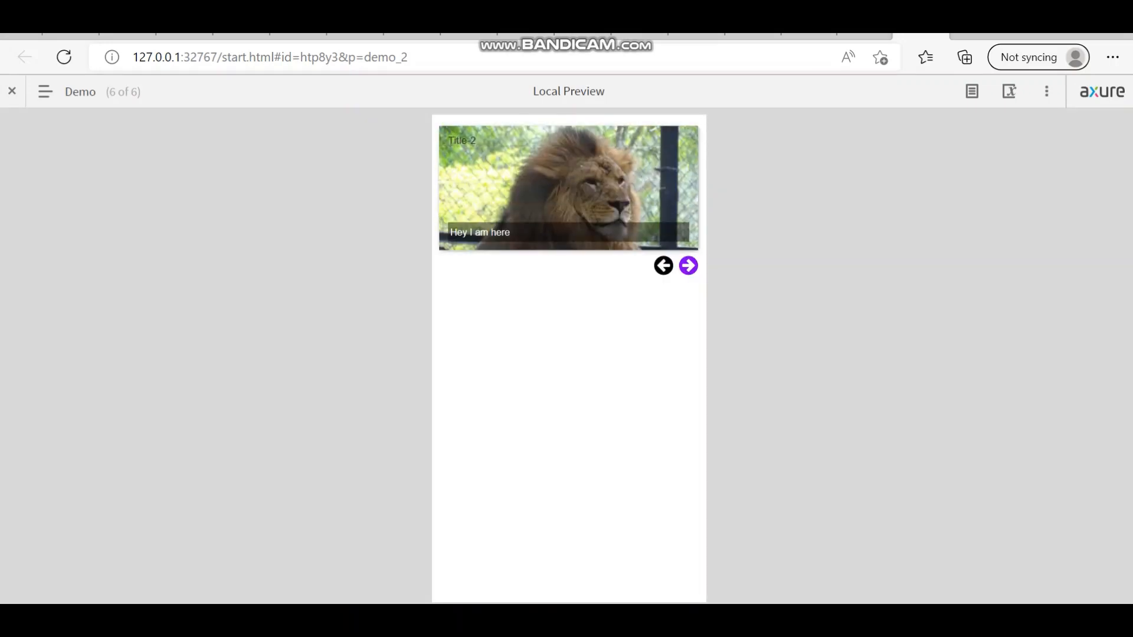
pyautogui.click(688, 266)
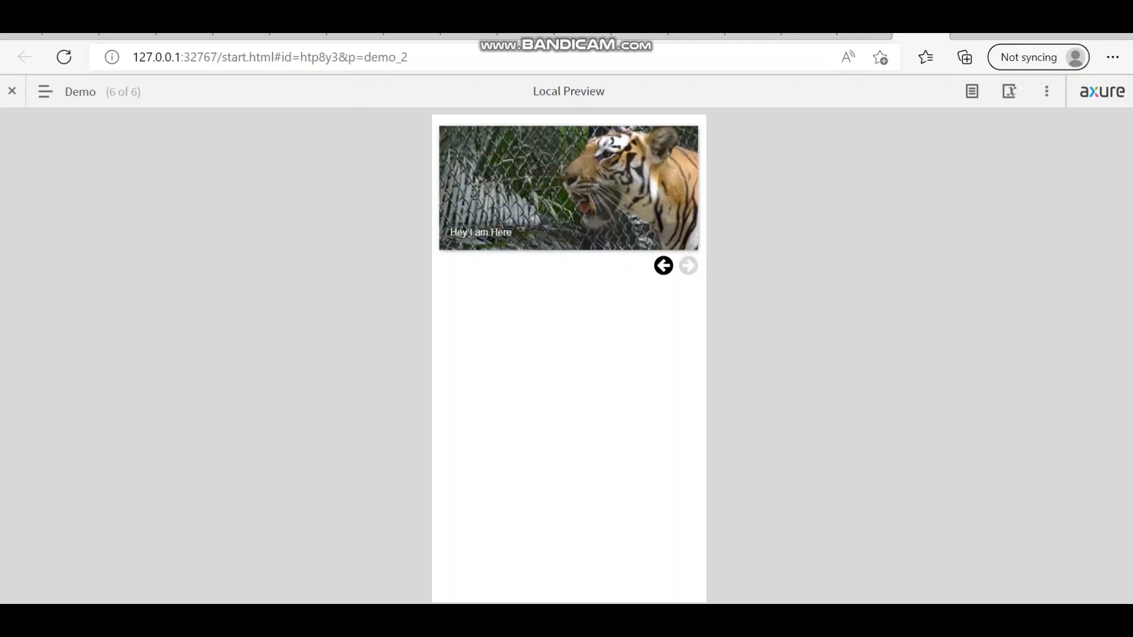
pyautogui.click(663, 266)
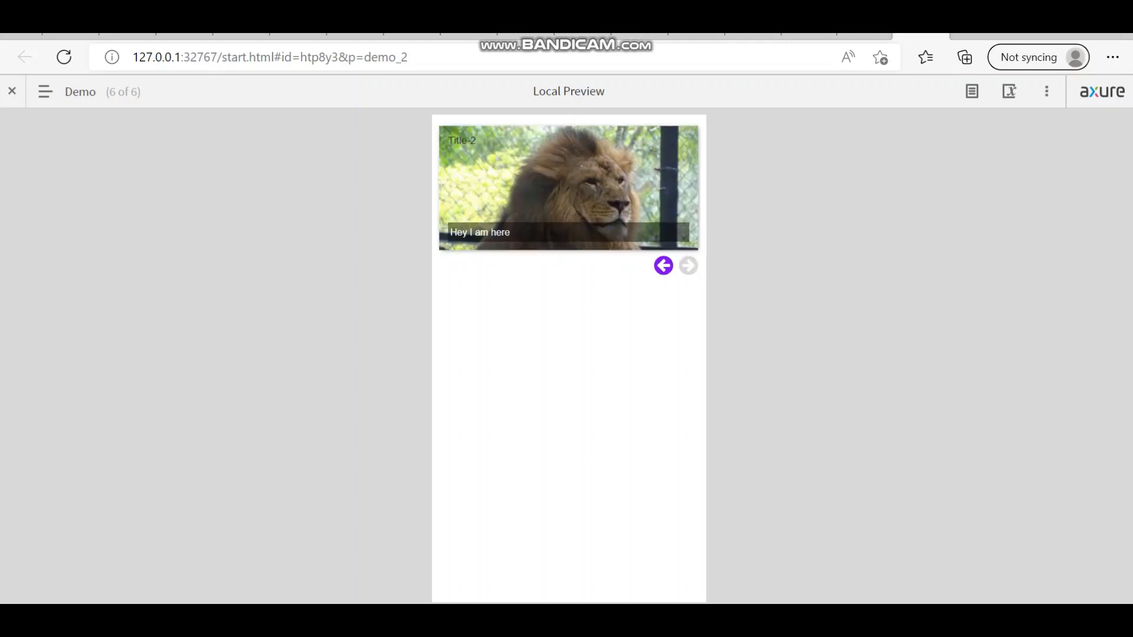
# Step the preview back one slide, and in Axure RP enable the Next button in Case 1 of the Slider's panel state changed event
pyautogui.click(663, 265)
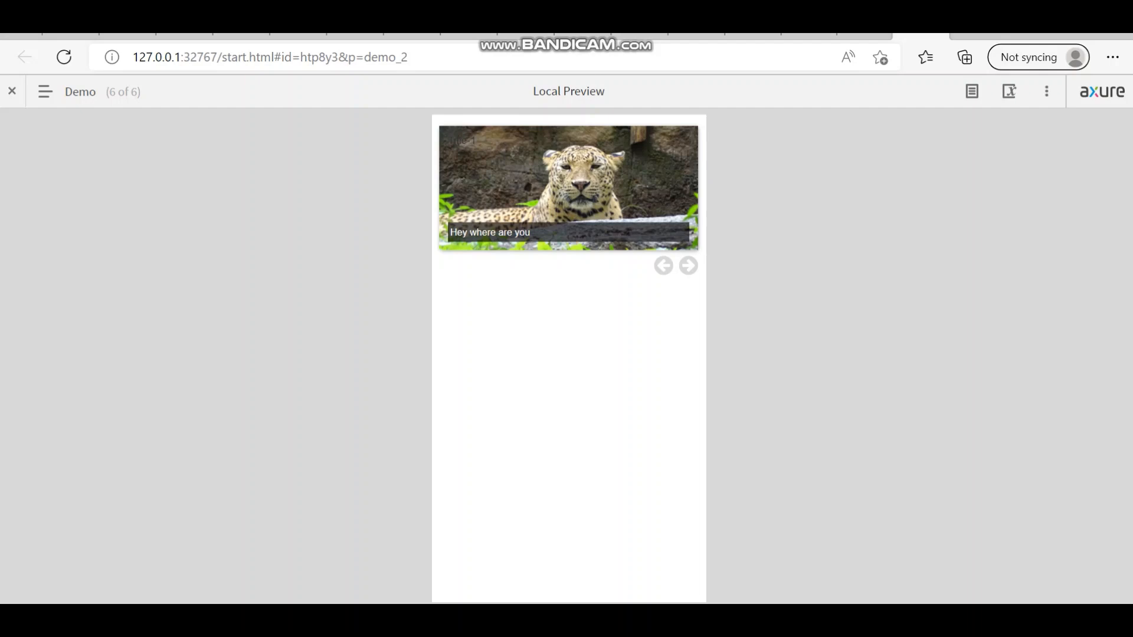
pyautogui.hotkey('alt', 'Tab')
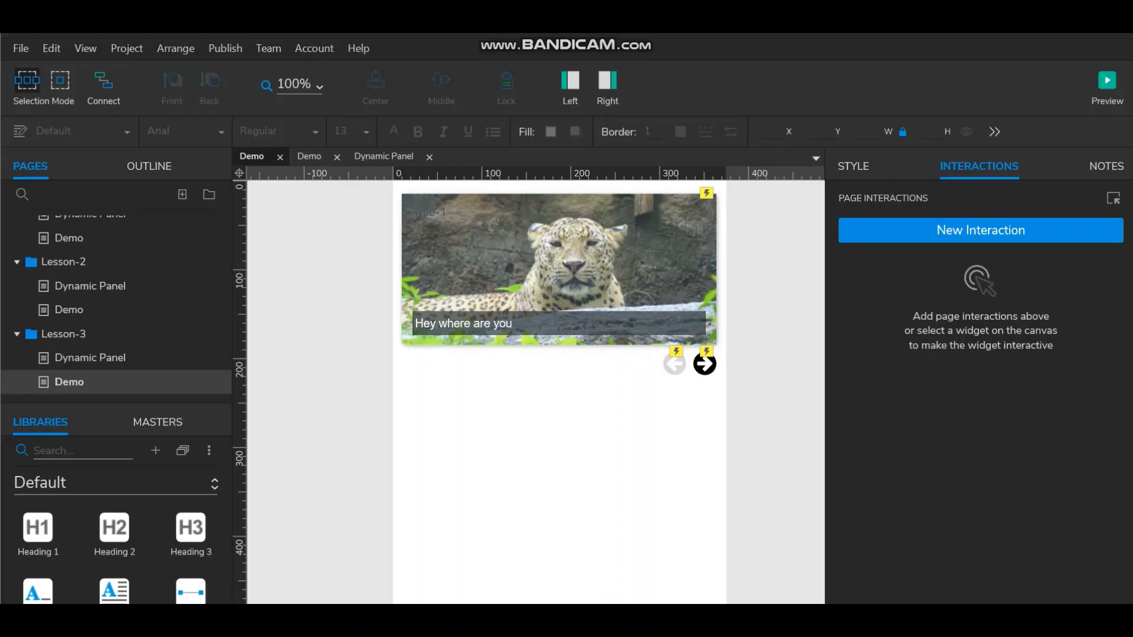
pyautogui.click(559, 269)
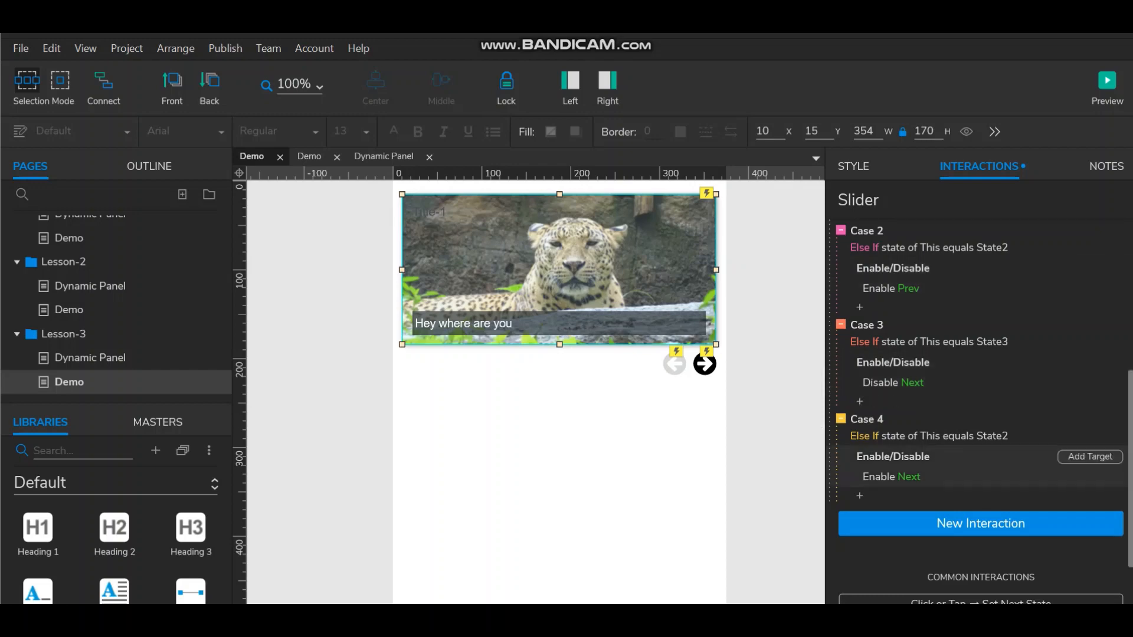
pyautogui.scroll(3, 979, 268)
pyautogui.doubleClick(907, 259)
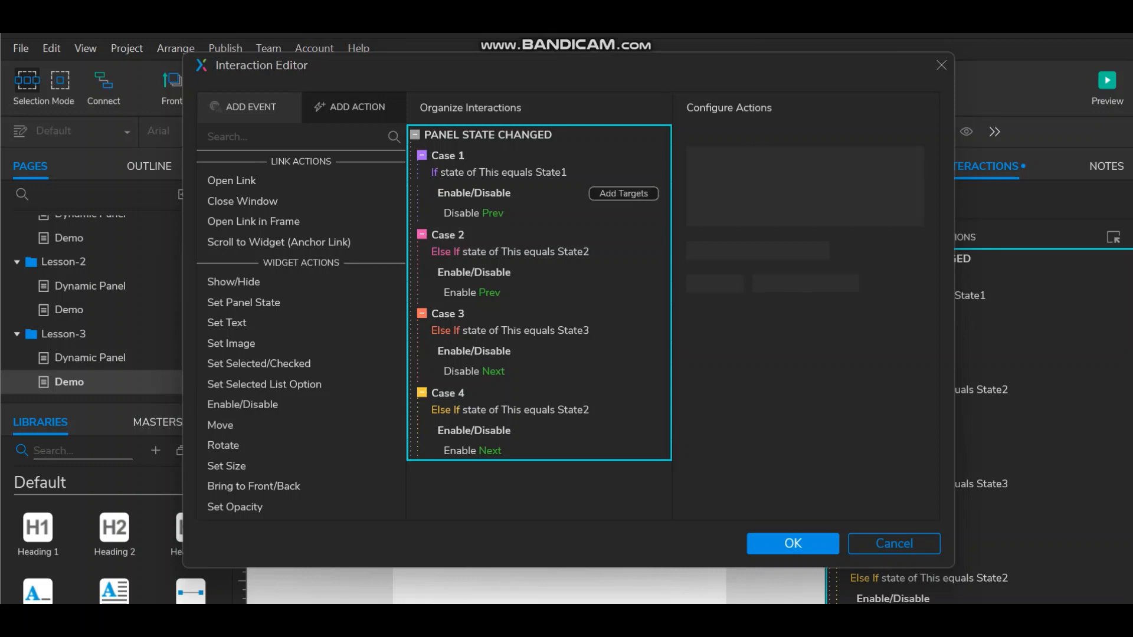
pyautogui.click(623, 194)
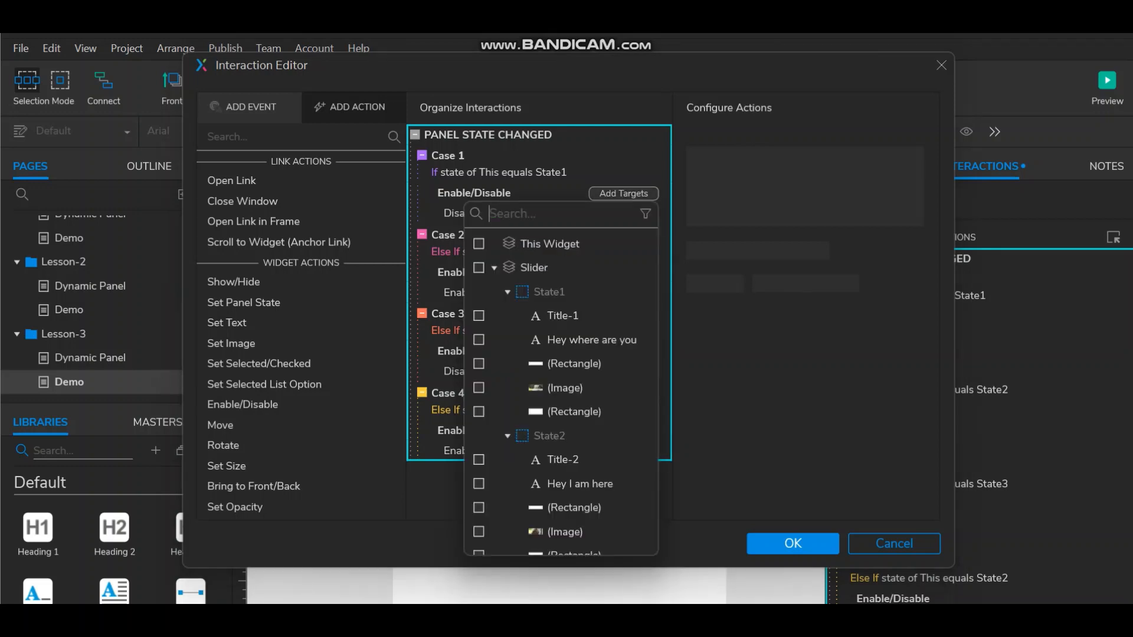
pyautogui.write('next')
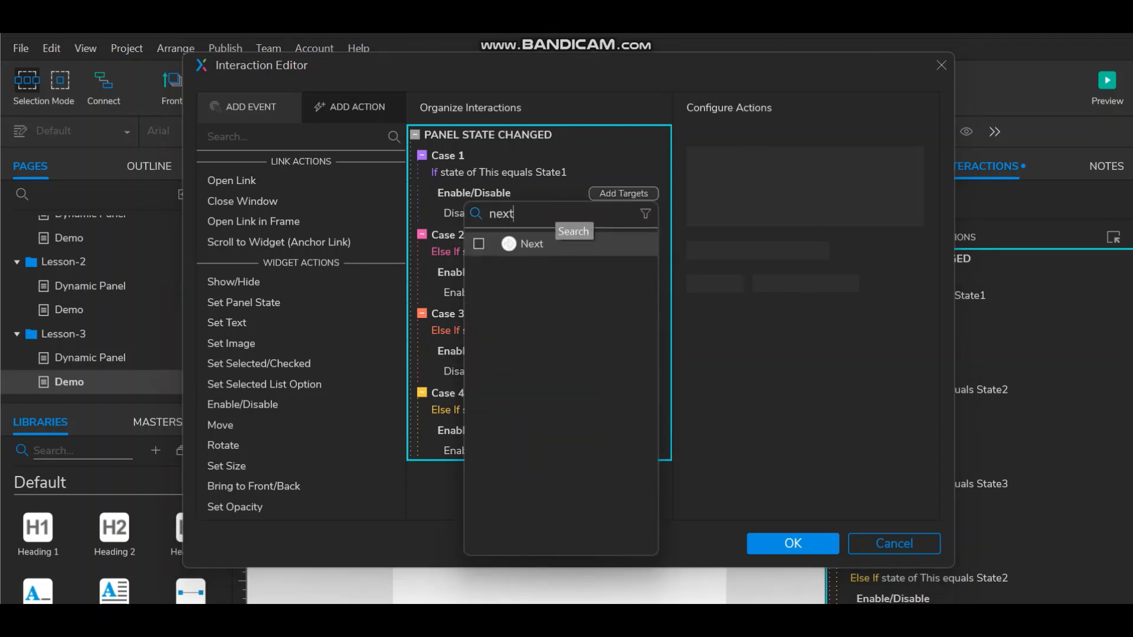
pyautogui.click(478, 244)
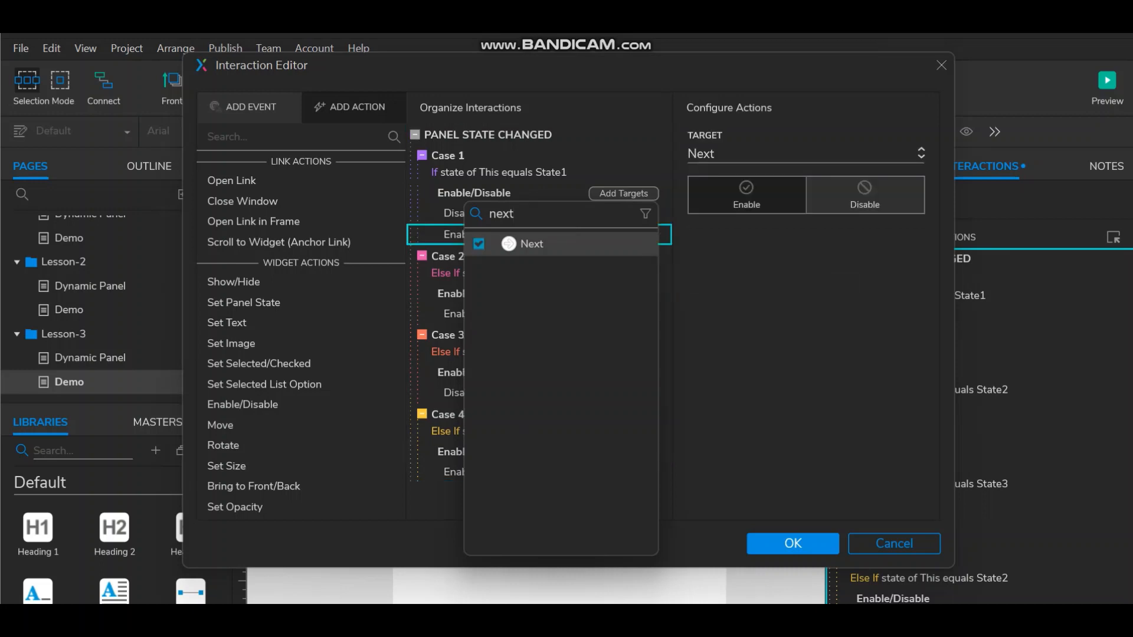
pyautogui.press('Escape')
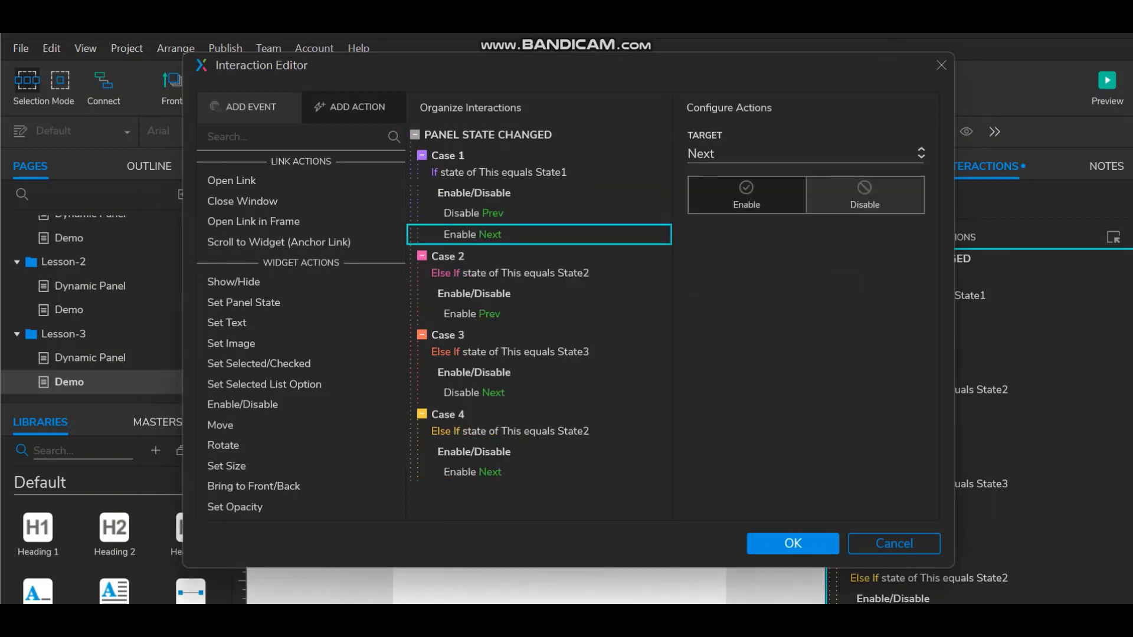
pyautogui.click(792, 544)
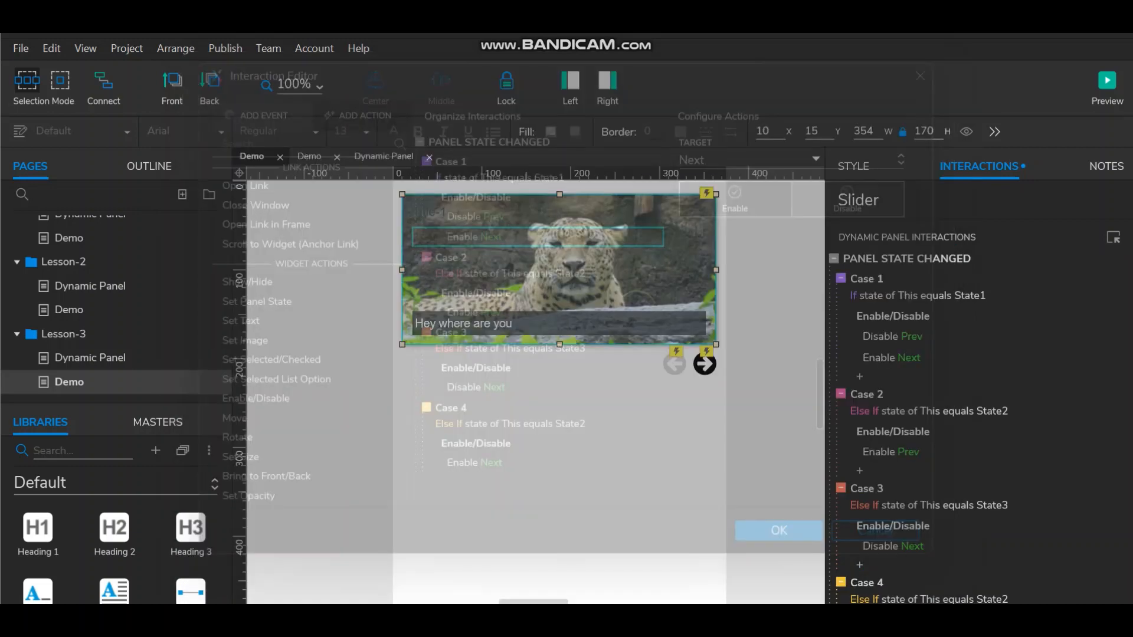
# Preview the updated Demo page in the browser and test the slider two slides forward and two slides back
pyautogui.press('F5')
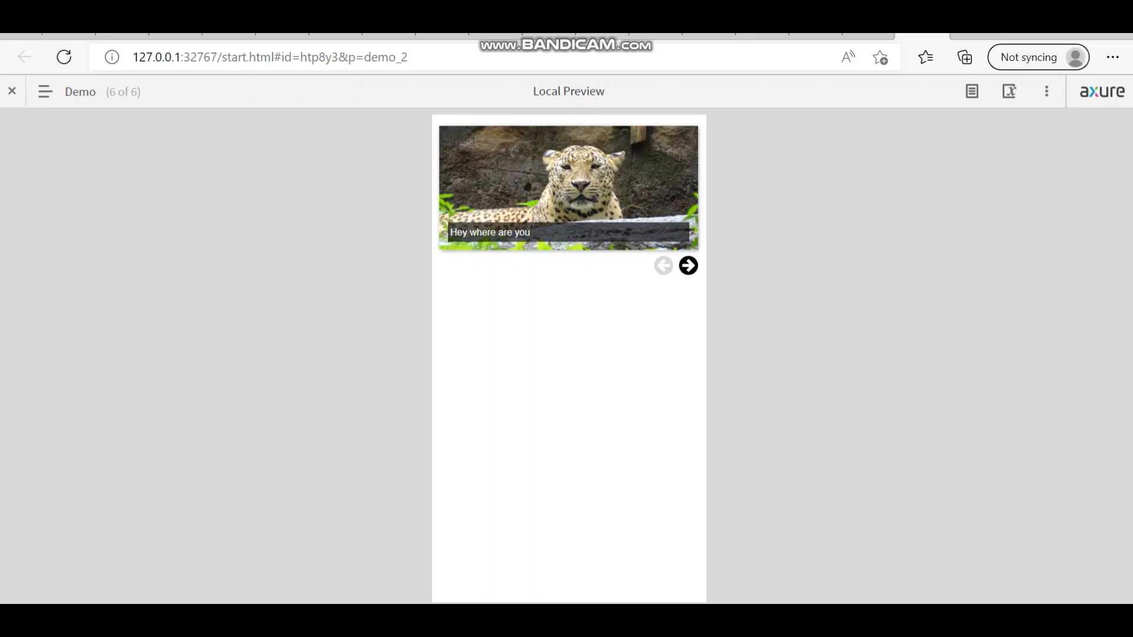
pyautogui.click(687, 266)
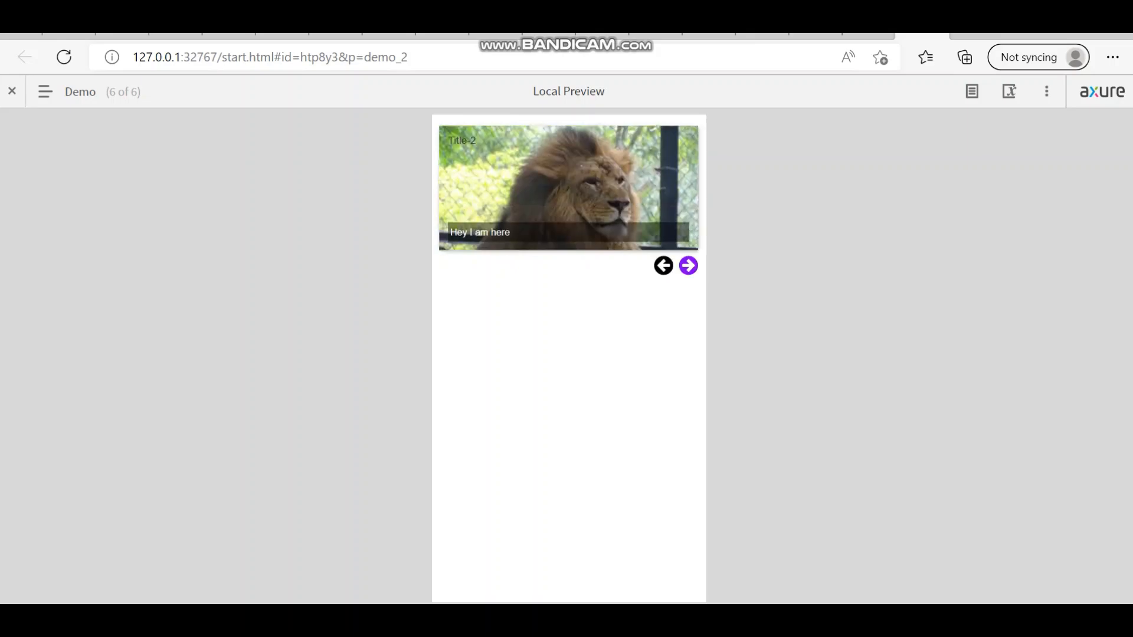
pyautogui.click(688, 266)
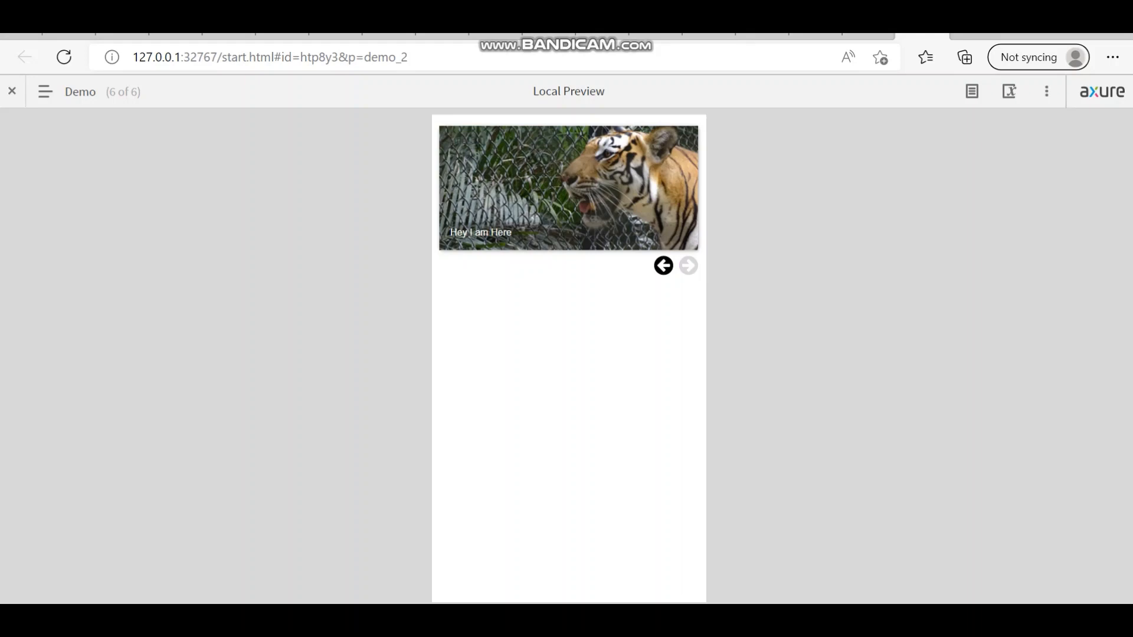
pyautogui.click(663, 265)
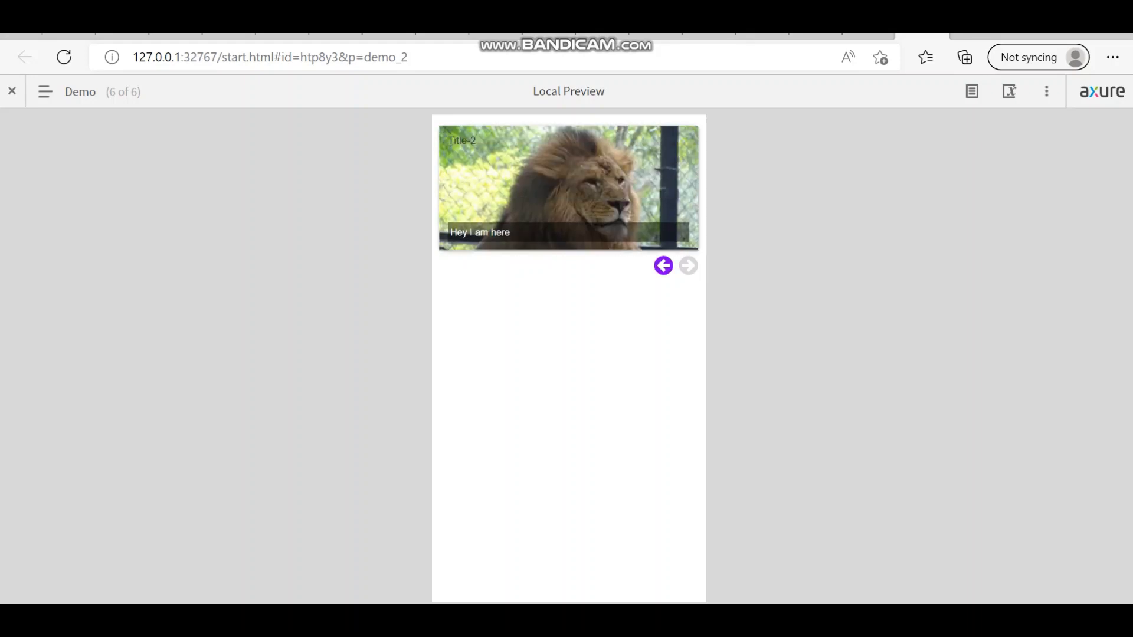
pyautogui.click(663, 265)
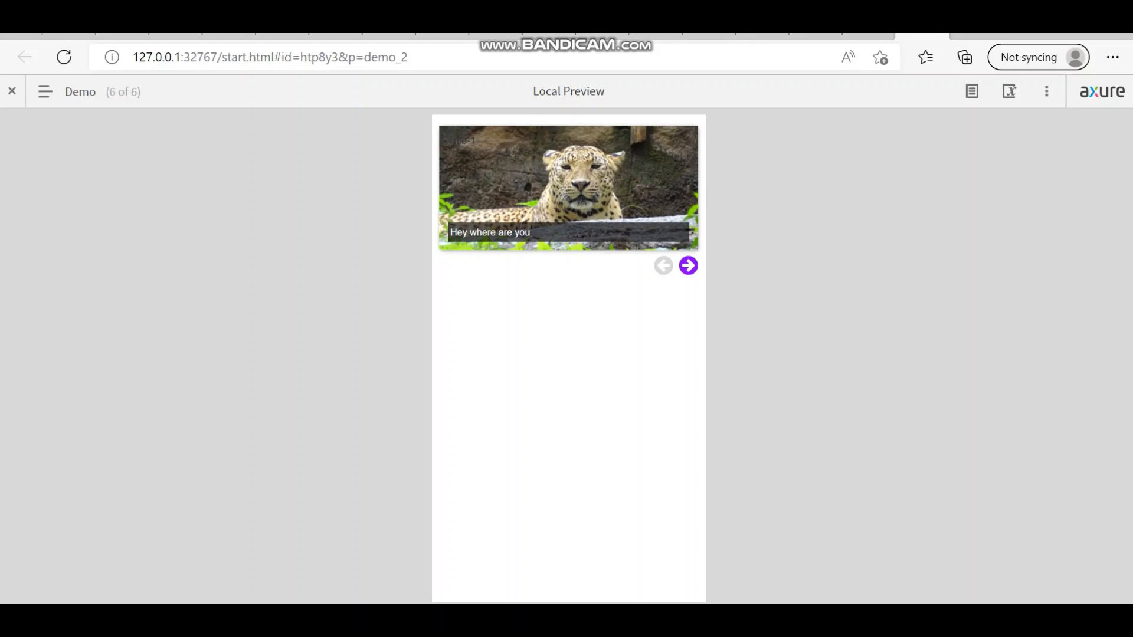
# Return to Axure RP and change the title label in the Slider's State1 to "Buddy"
pyautogui.hotkey('alt', 'Tab')
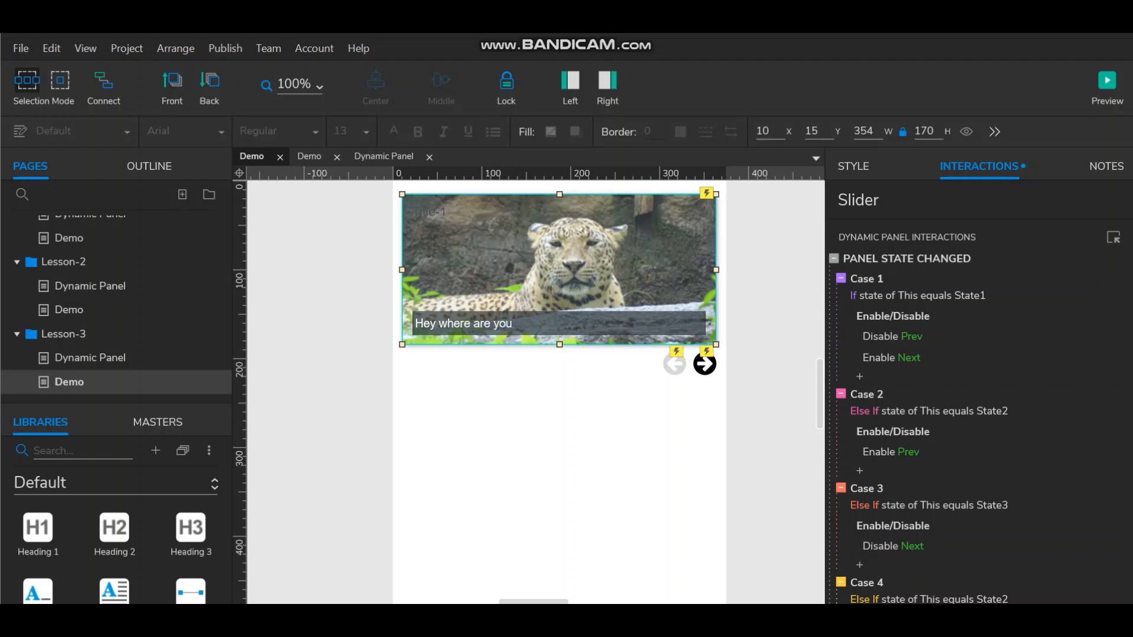
pyautogui.doubleClick(429, 213)
pyautogui.click(429, 212)
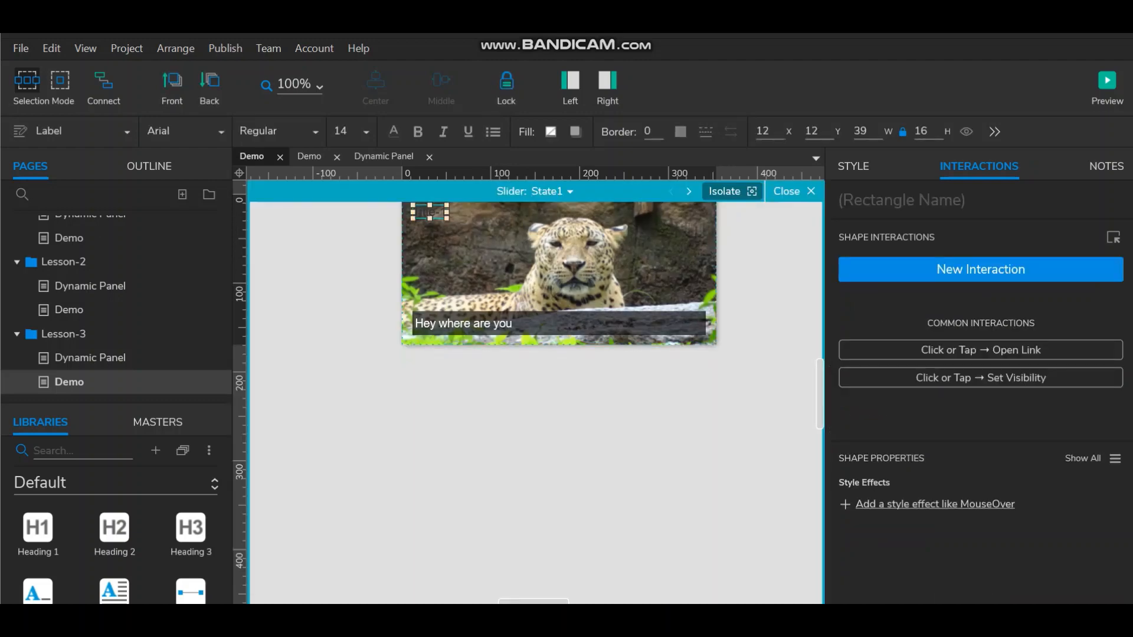
pyautogui.scroll(3, 536, 389)
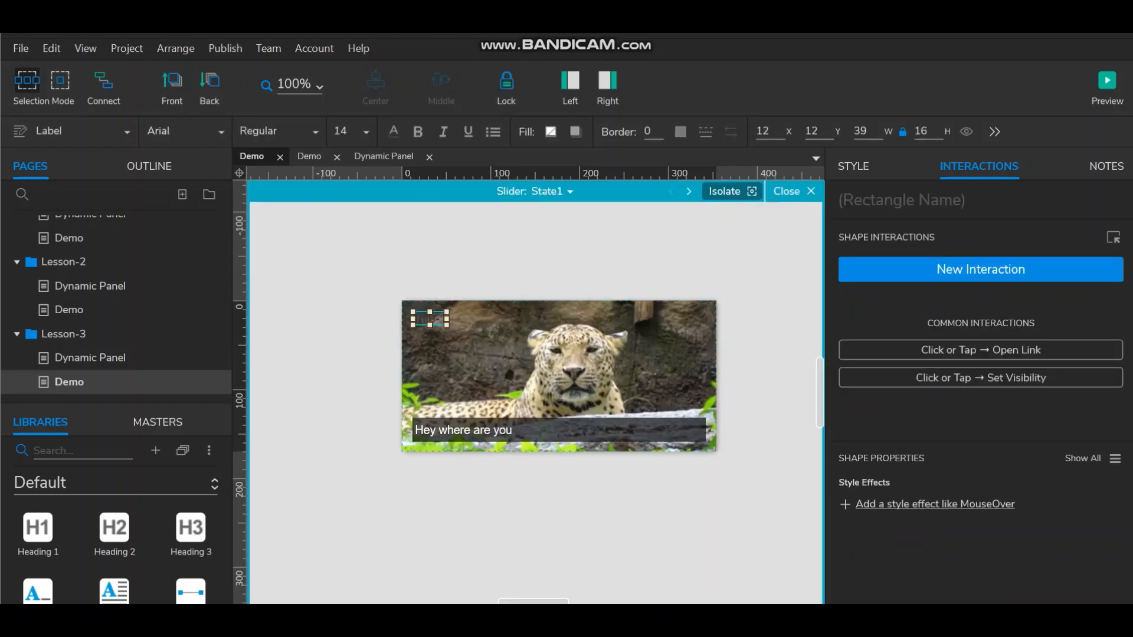
pyautogui.doubleClick(429, 318)
pyautogui.write('Buddy')
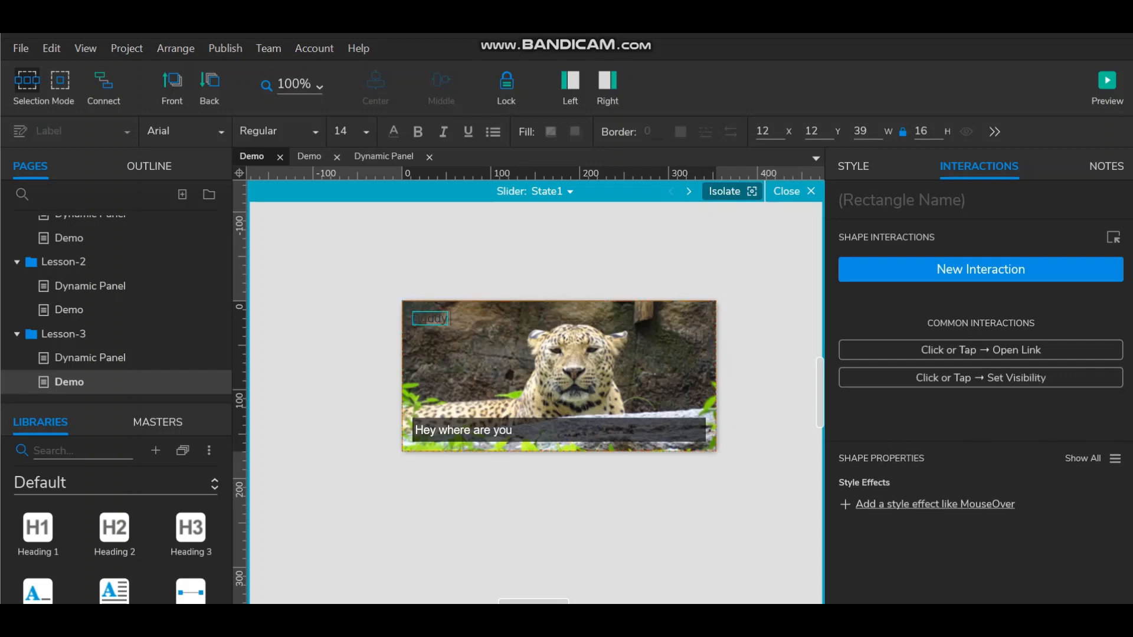
pyautogui.write(' 1')
pyautogui.press('BackSpace')
pyautogui.press('BackSpace')
pyautogui.click(355, 283)
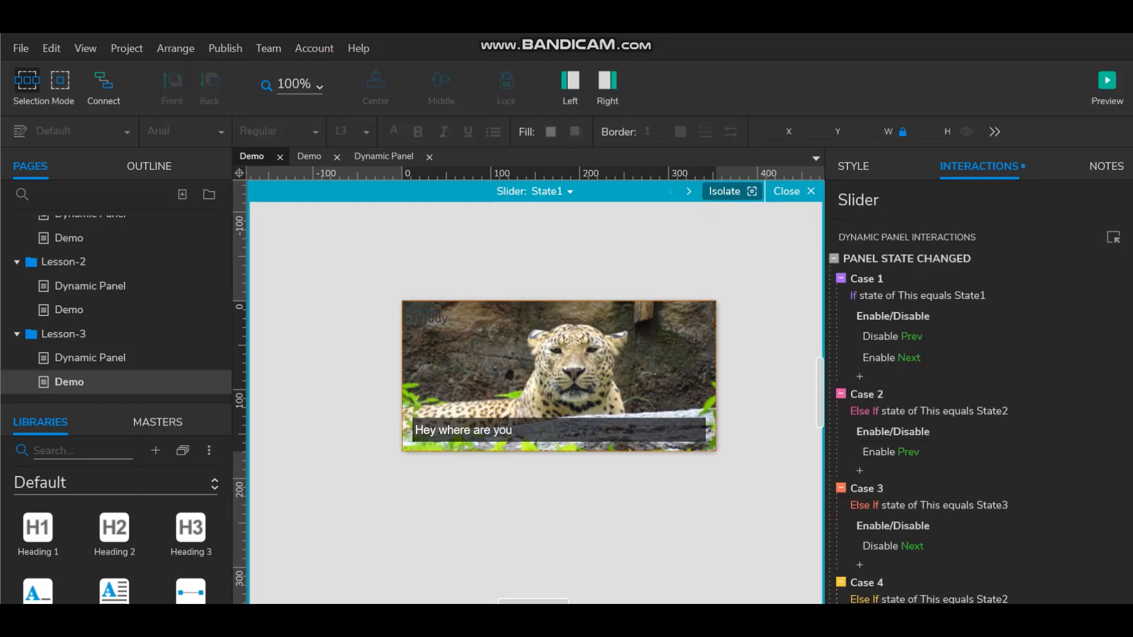
# Colour the State1 title text white and extend it to "Buddy 1"
pyautogui.click(430, 318)
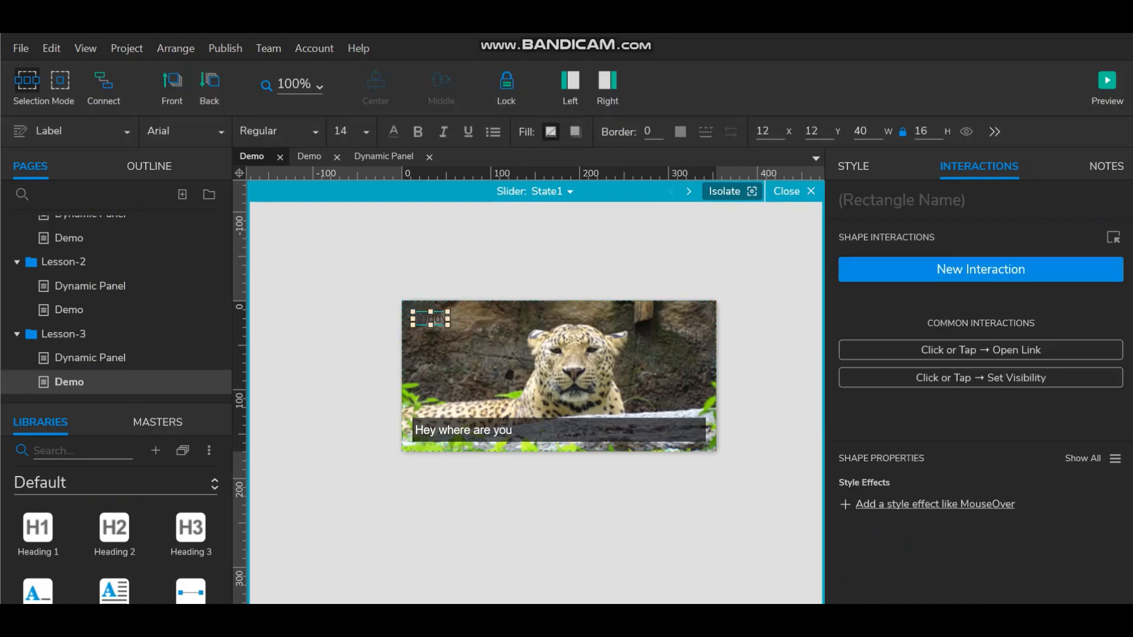
pyautogui.click(393, 131)
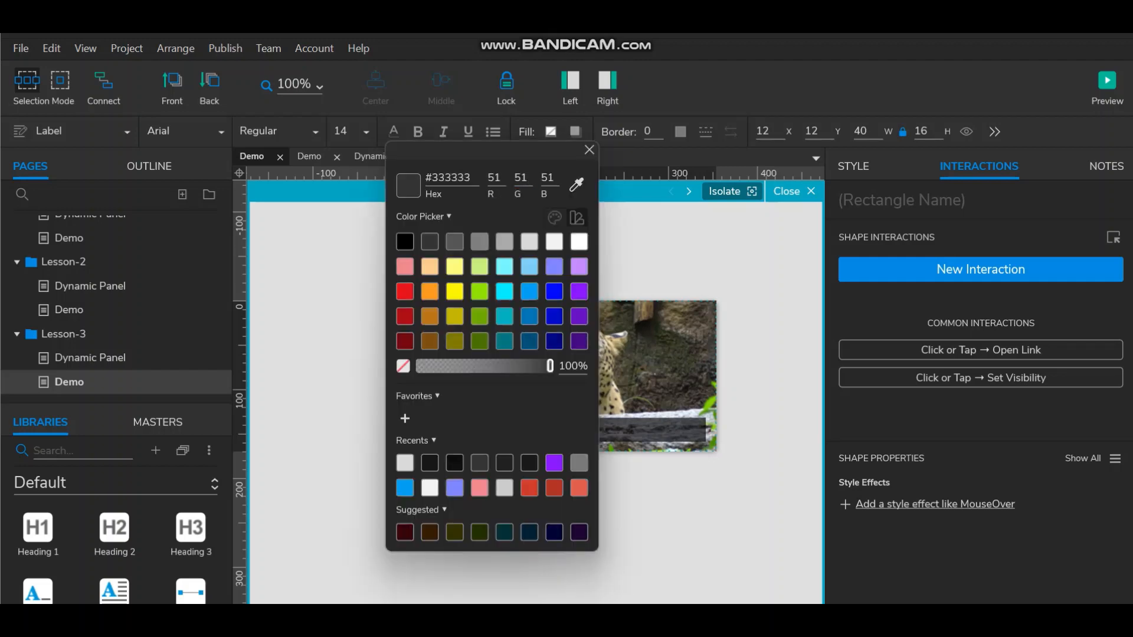
pyautogui.click(576, 243)
pyautogui.click(661, 253)
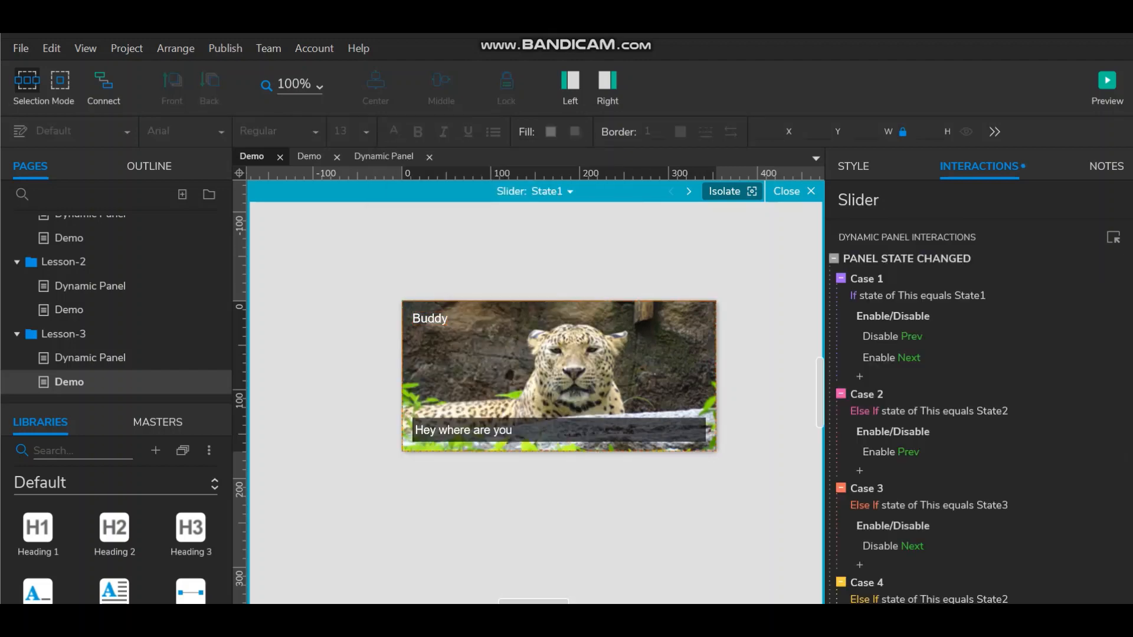
pyautogui.doubleClick(430, 318)
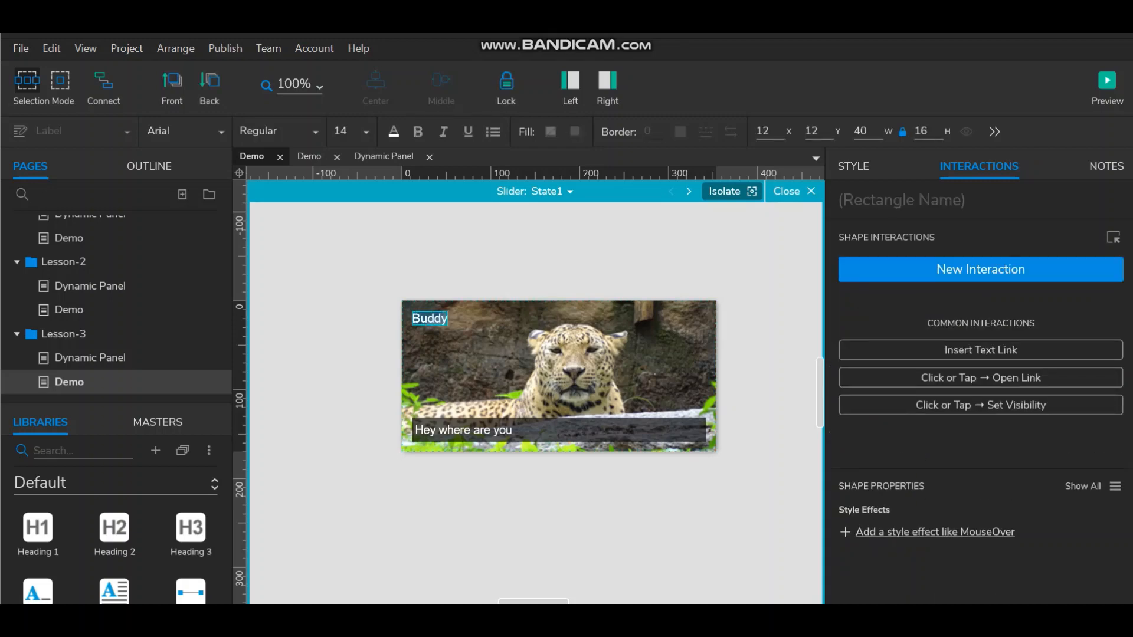
pyautogui.click(446, 318)
pyautogui.write('1')
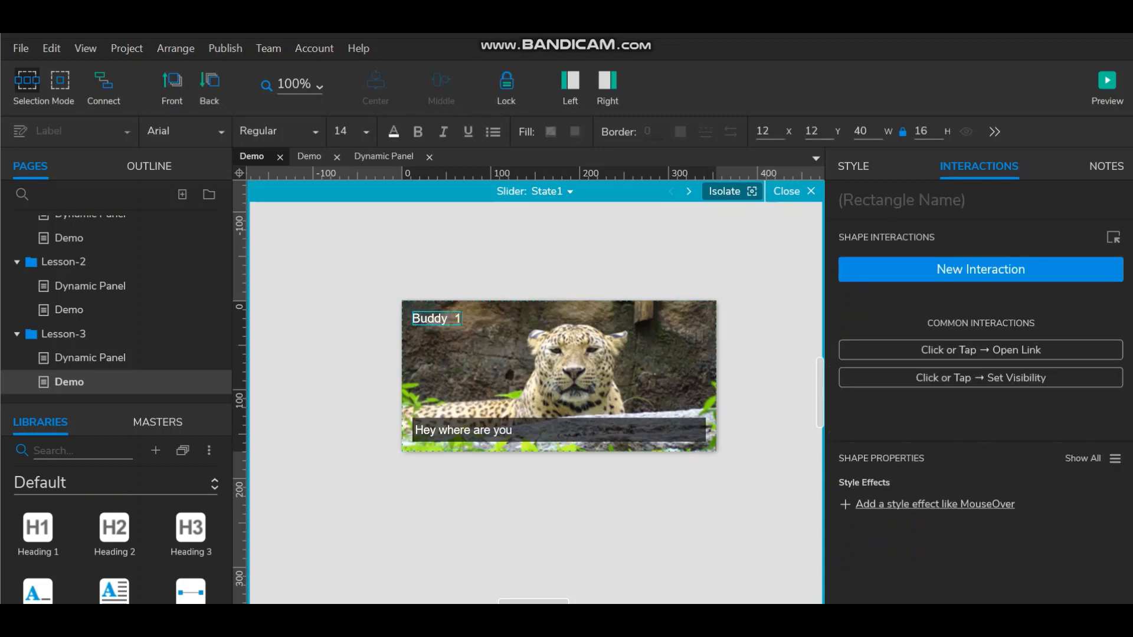
pyautogui.click(507, 253)
# Copy the State1 title text over the title in State2 and change it to "Buddy 2"
pyautogui.click(552, 192)
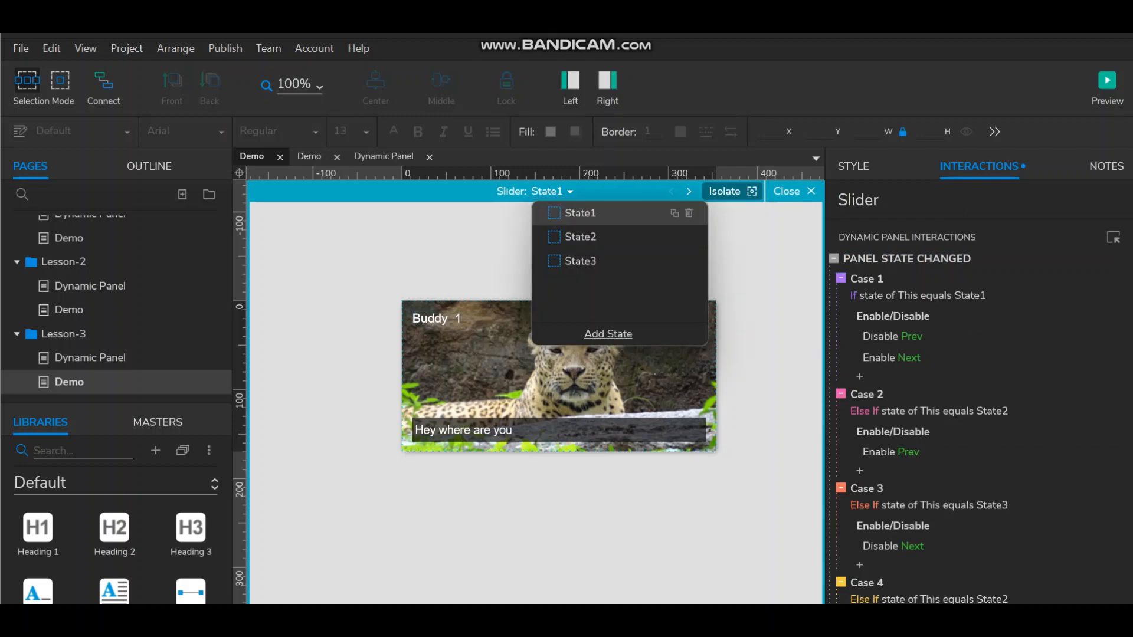
pyautogui.click(580, 237)
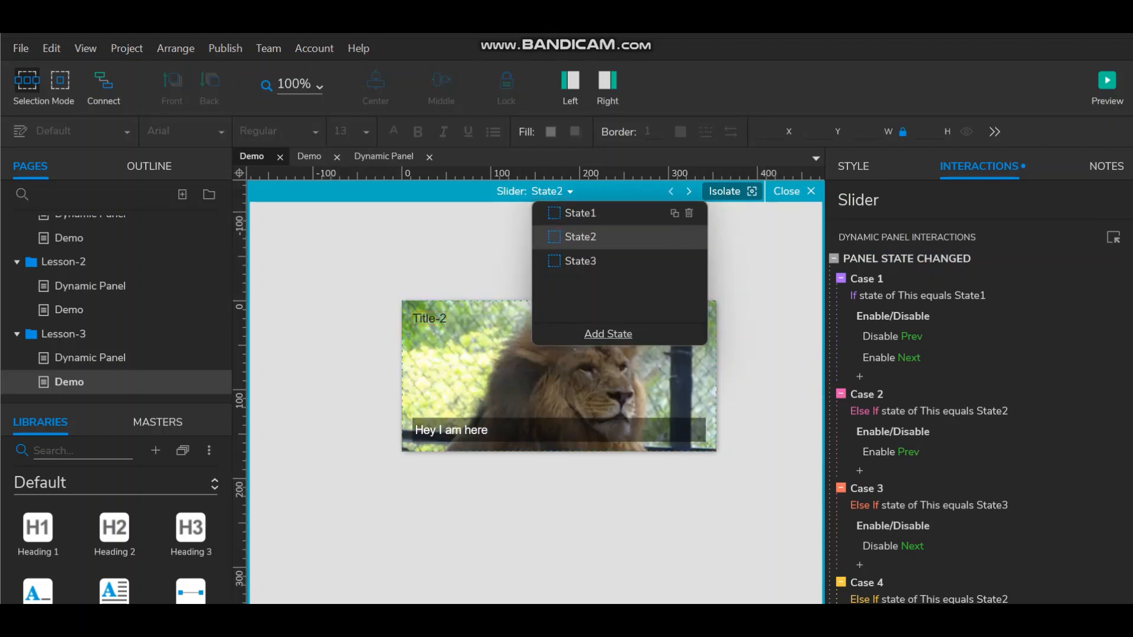
pyautogui.click(580, 213)
pyautogui.doubleClick(437, 318)
pyautogui.hotkey('ctrl', 'c')
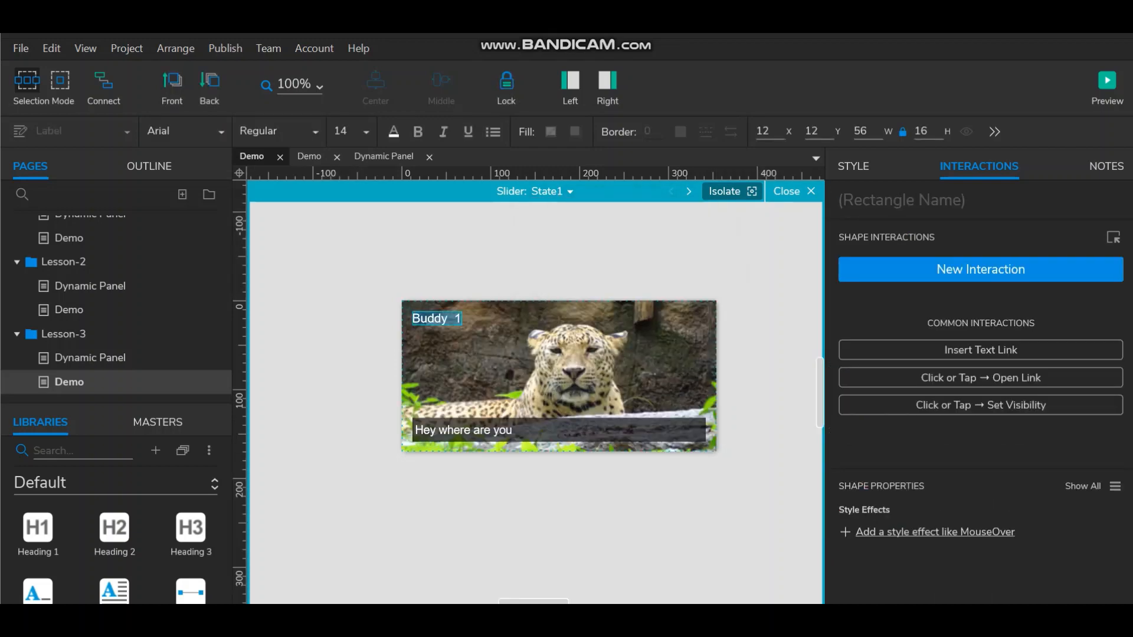
pyautogui.click(551, 191)
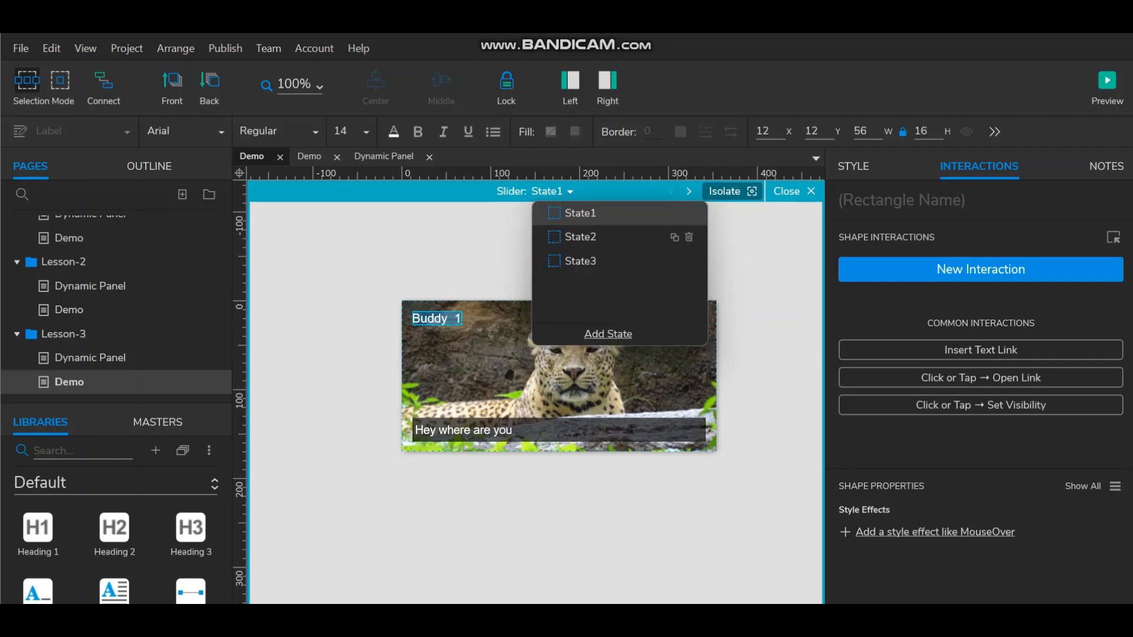
pyautogui.click(581, 237)
pyautogui.click(430, 319)
pyautogui.doubleClick(429, 319)
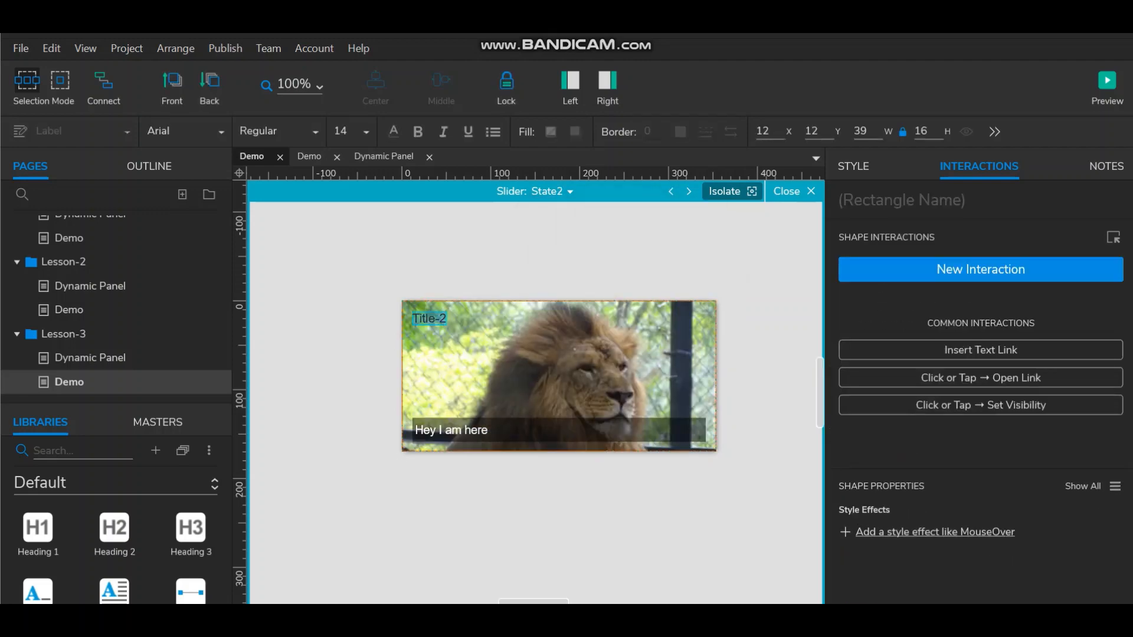
pyautogui.hotkey('ctrl', 'v')
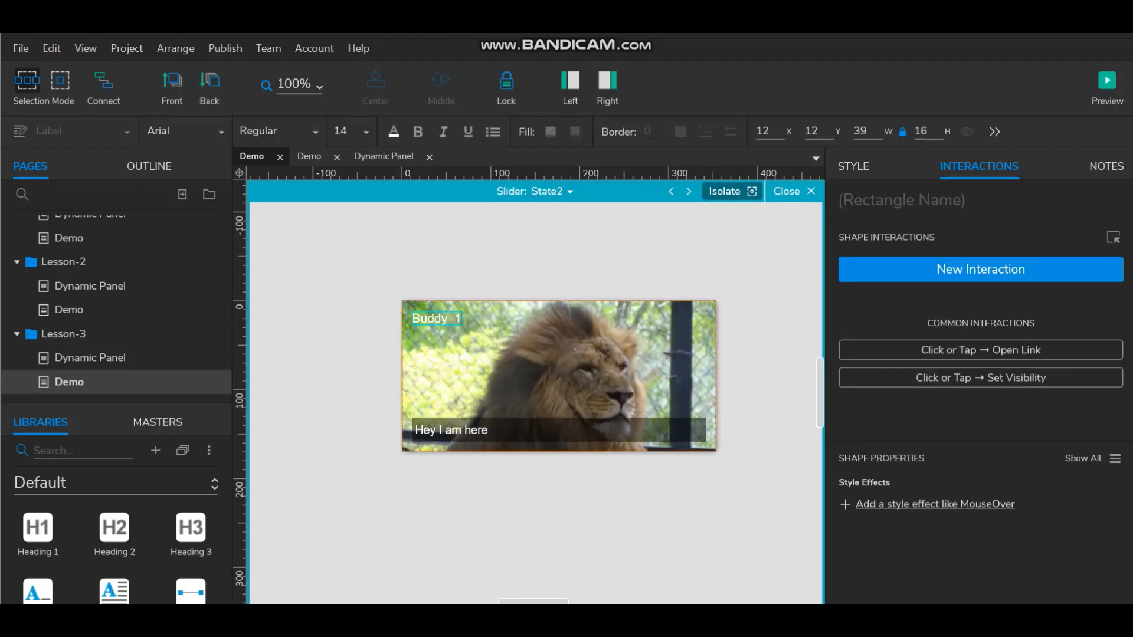
pyautogui.press('BackSpace')
pyautogui.write('2')
# Paste the copied title over the one in State3, change it to "Buddy 3", and close the panel's state editing
pyautogui.click(551, 191)
pyautogui.click(580, 262)
pyautogui.click(429, 319)
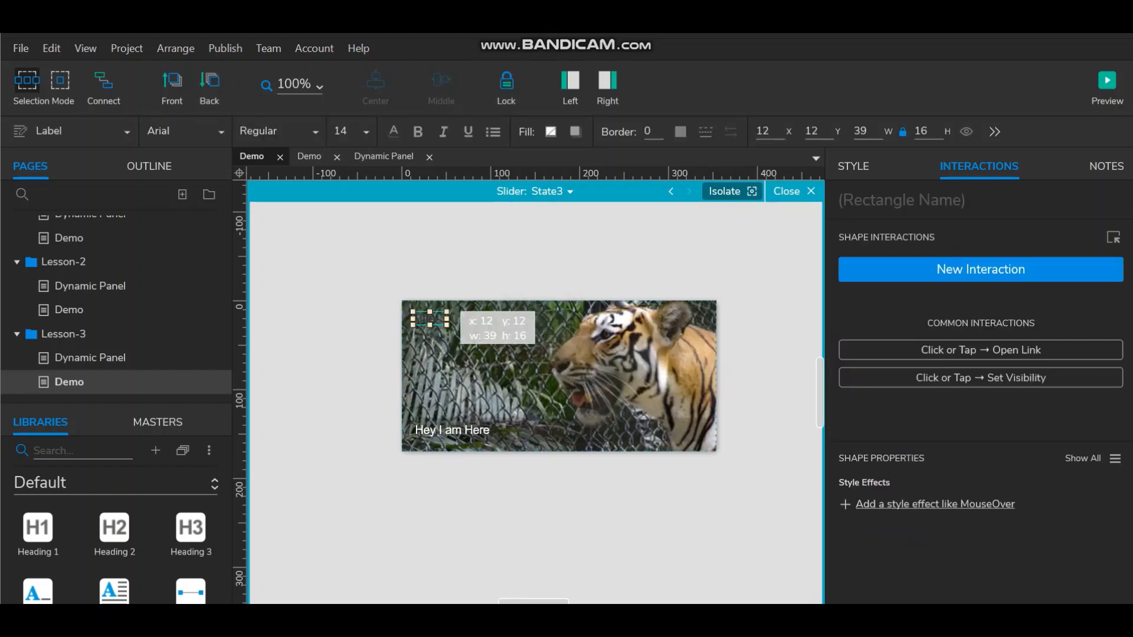
pyautogui.doubleClick(429, 318)
pyautogui.hotkey('ctrl', 'v')
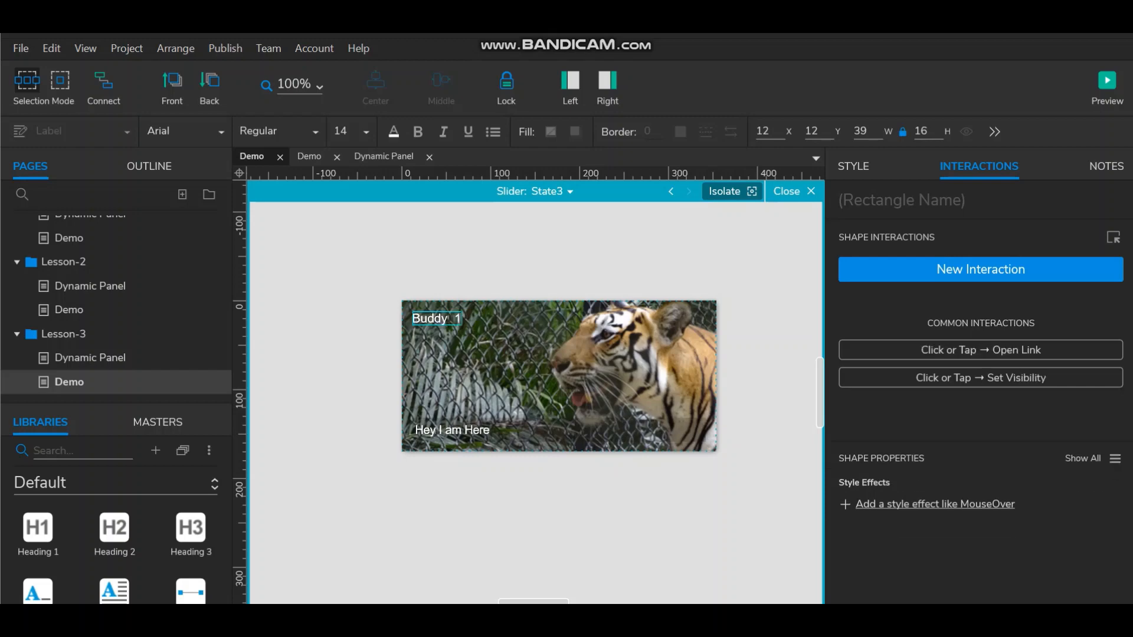
pyautogui.press('BackSpace')
pyautogui.write('3')
pyautogui.click(472, 254)
pyautogui.click(787, 191)
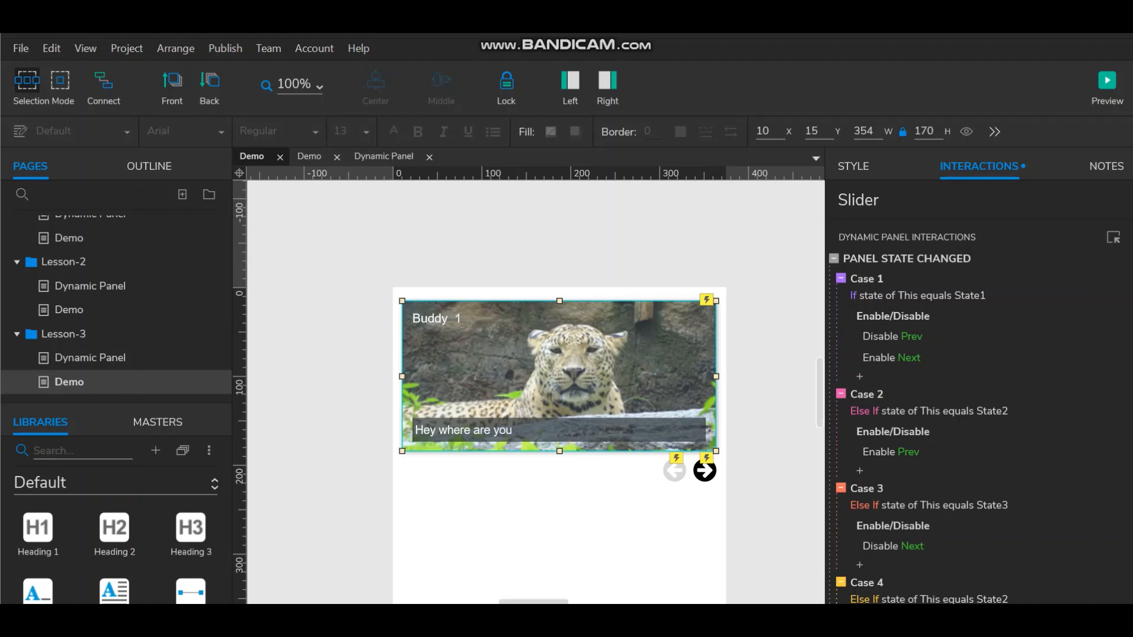
# Change the Next button's Set Panel State animation for the Slider to flip right
pyautogui.click(705, 470)
pyautogui.doubleClick(879, 258)
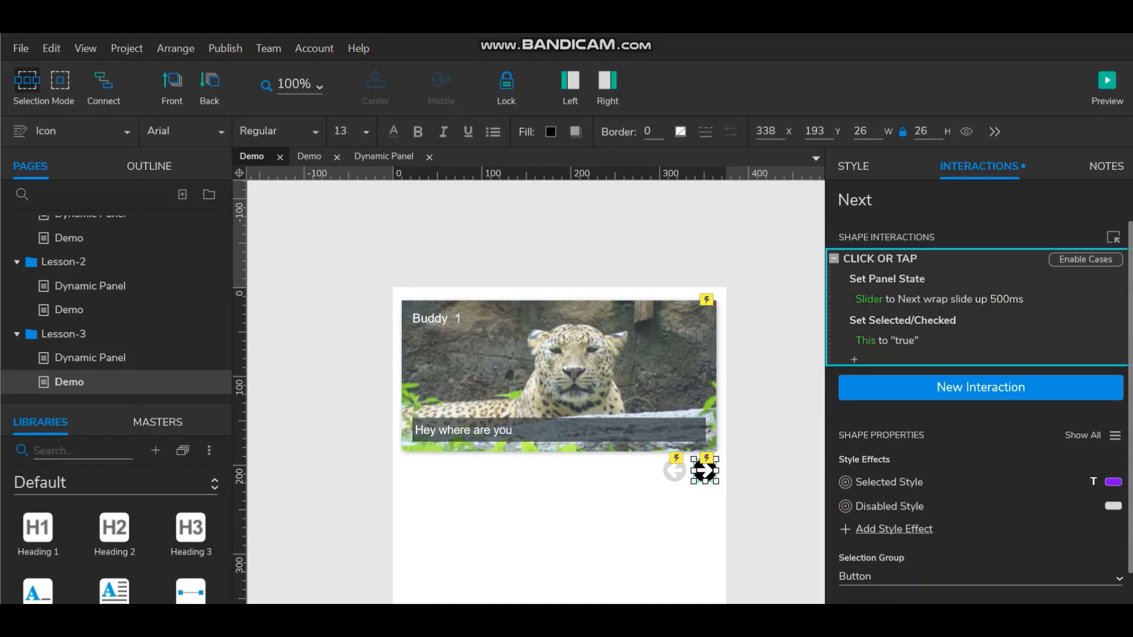
pyautogui.click(520, 176)
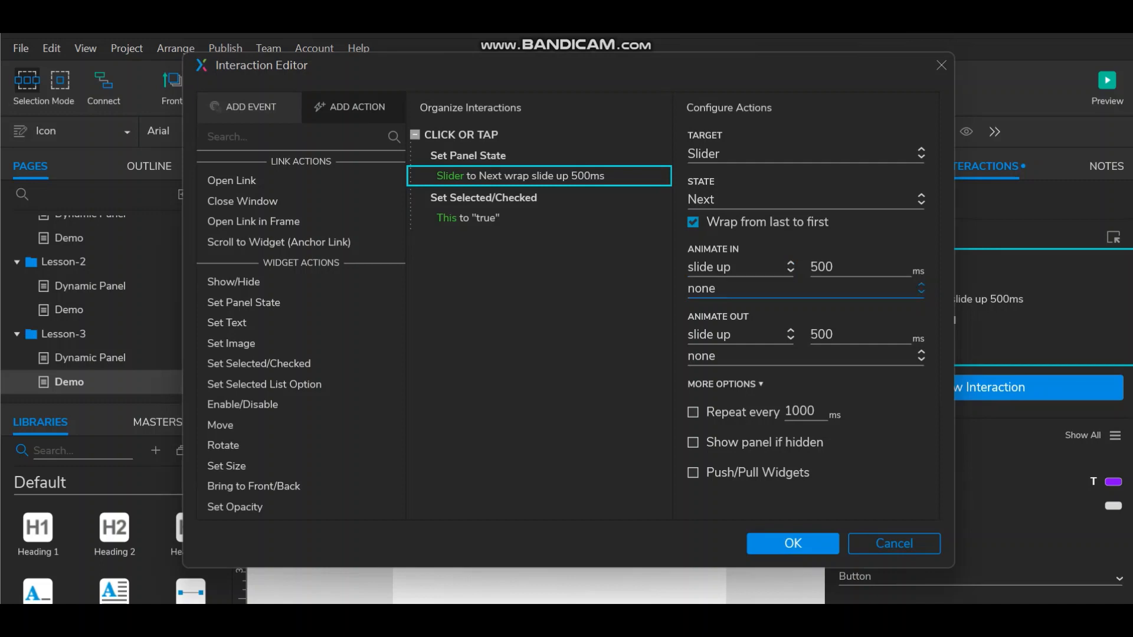
pyautogui.click(741, 267)
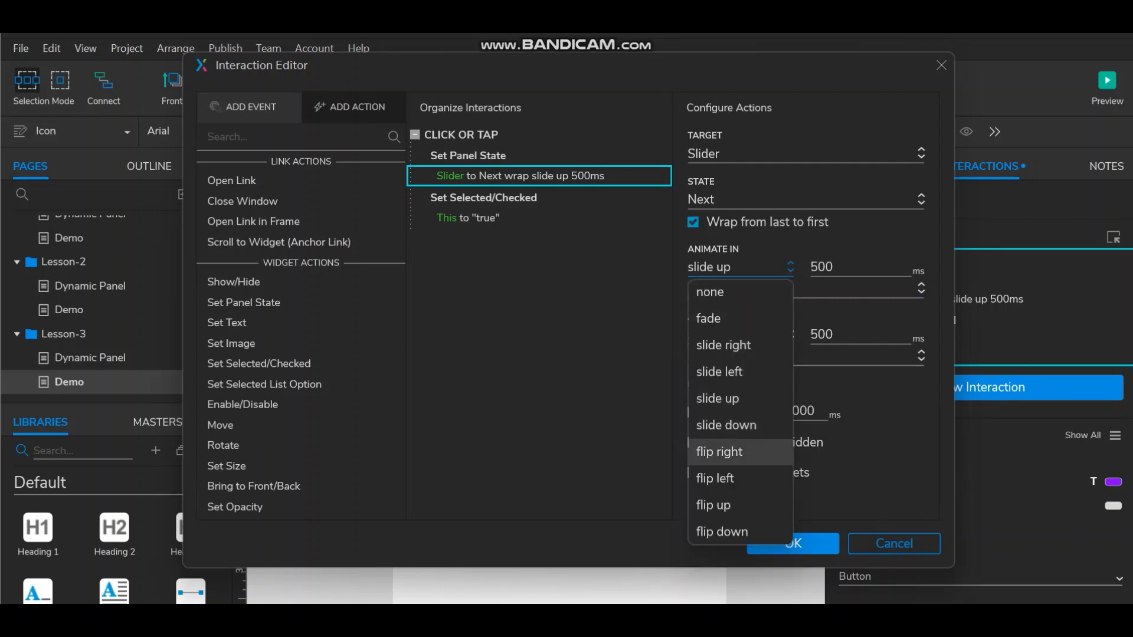
pyautogui.click(718, 452)
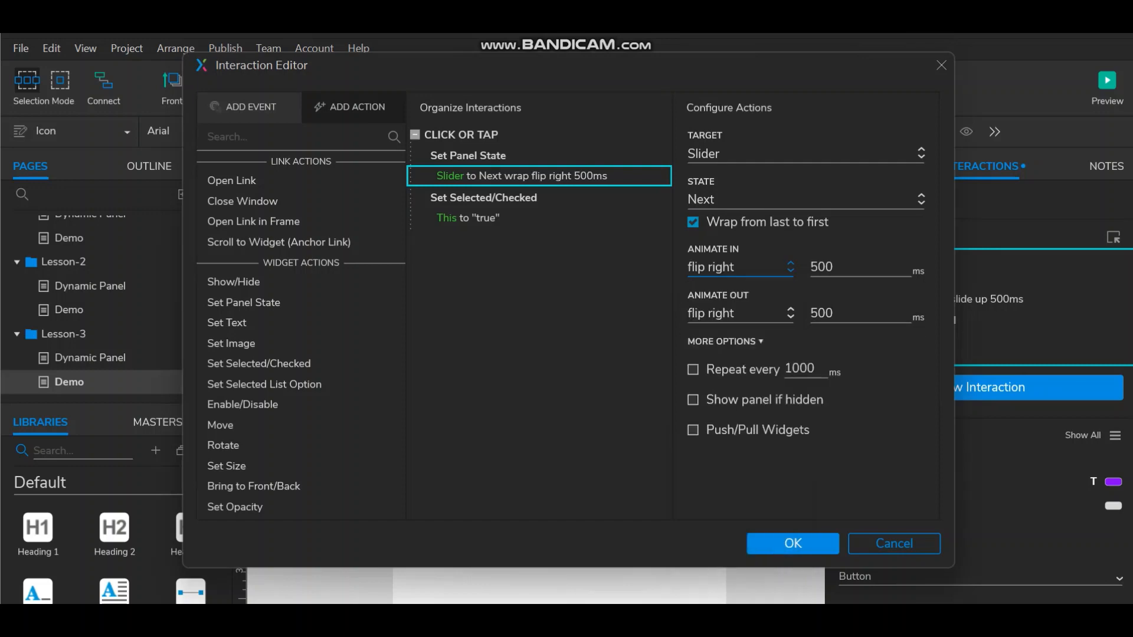
pyautogui.click(793, 544)
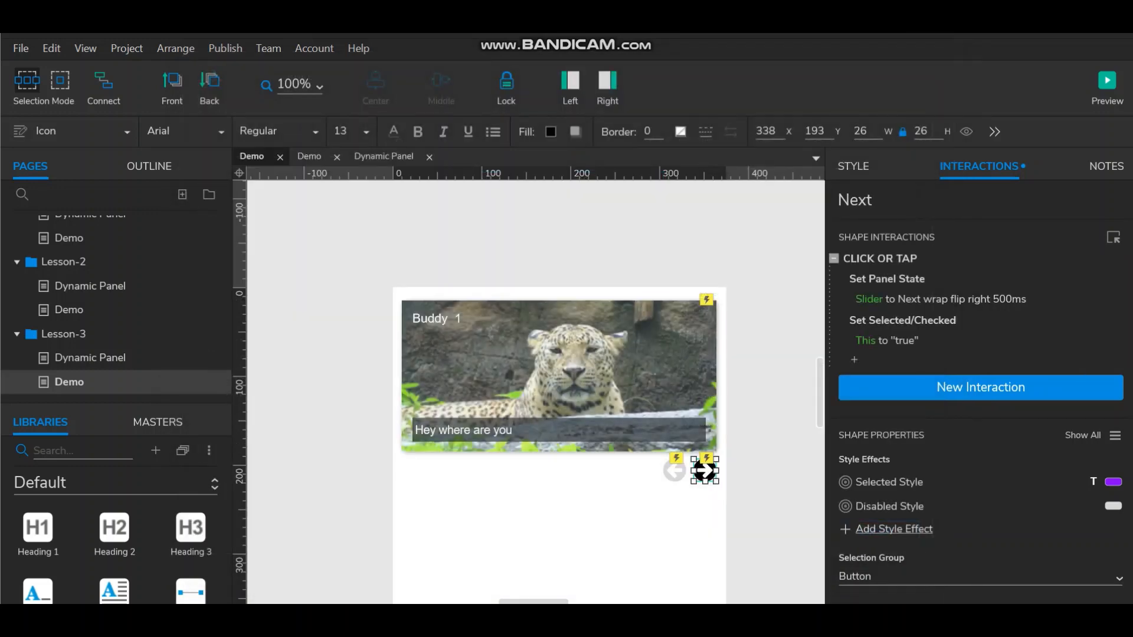
# Change the Prev button's Set Panel State animation for the Slider to flip left
pyautogui.click(674, 470)
pyautogui.click(941, 299)
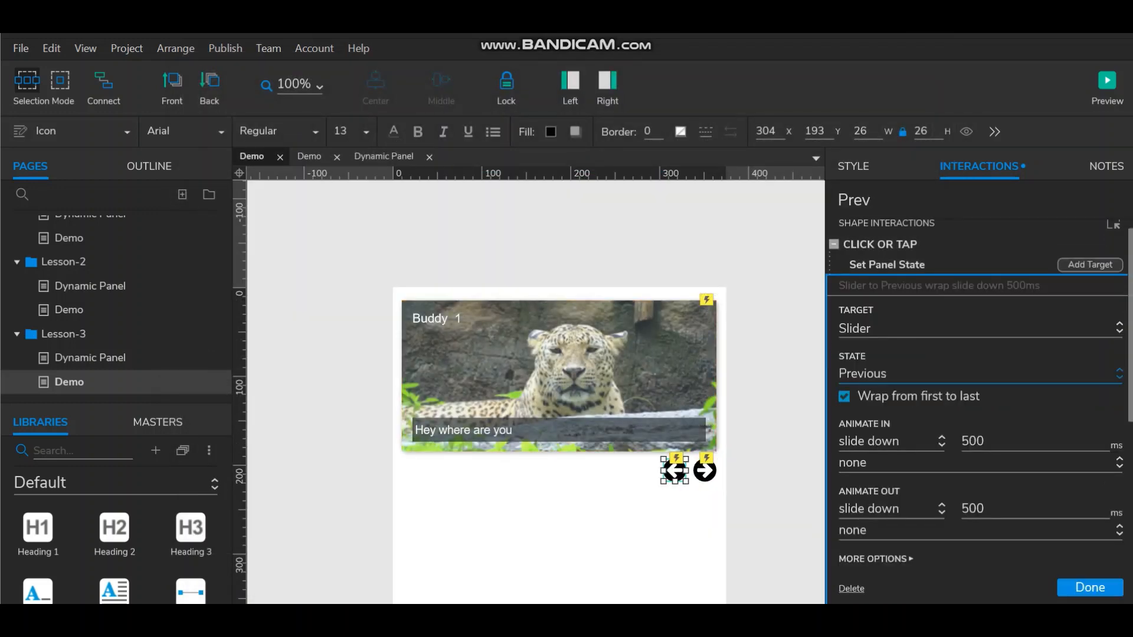
pyautogui.click(891, 441)
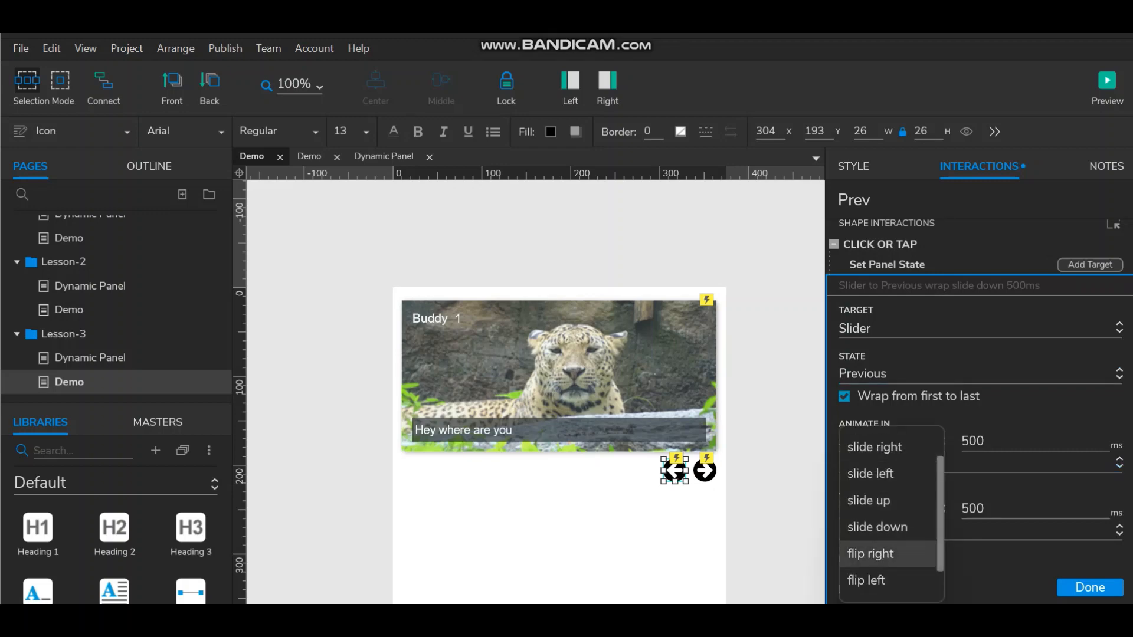
pyautogui.click(870, 580)
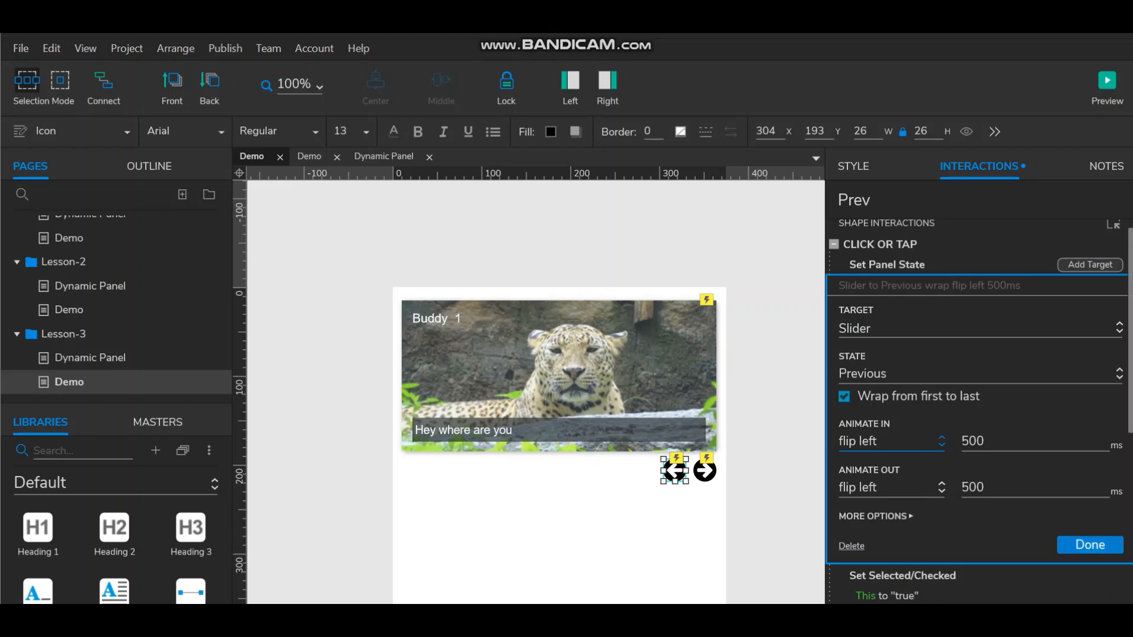
pyautogui.click(1090, 545)
# Preview the Demo page and test the carousel forward to the third slide and back to the first
pyautogui.click(1107, 83)
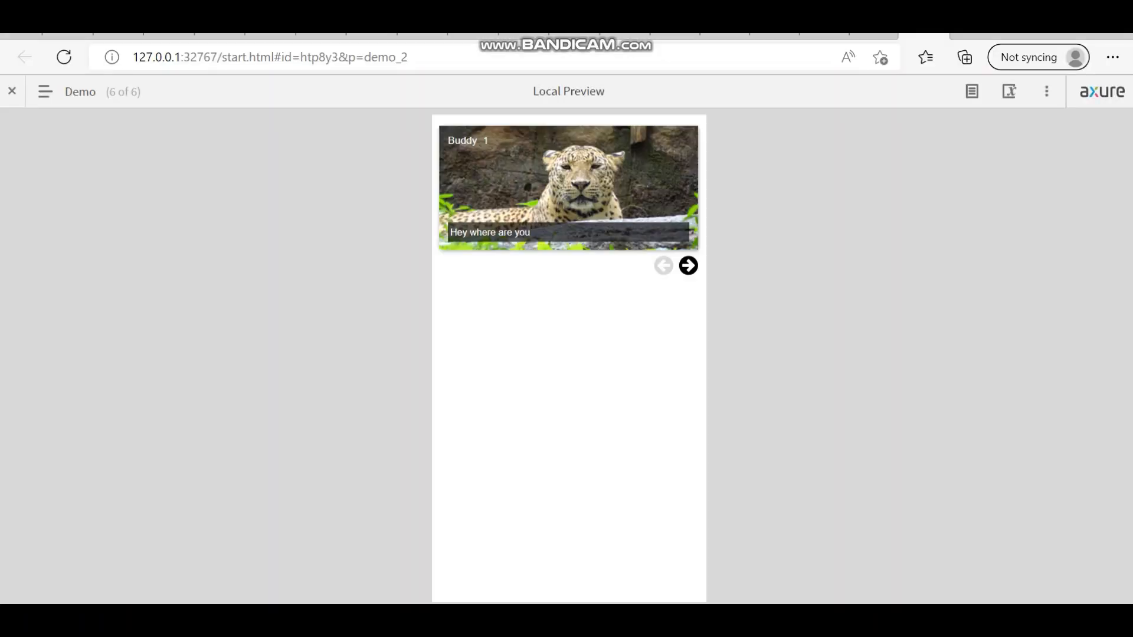
pyautogui.click(688, 266)
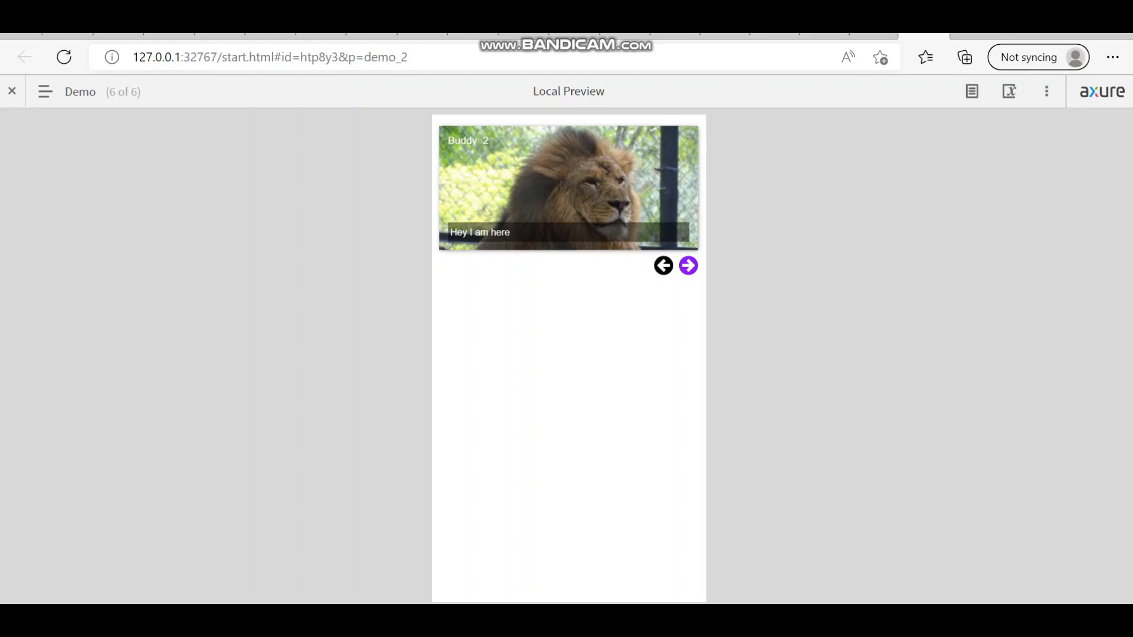
pyautogui.click(688, 266)
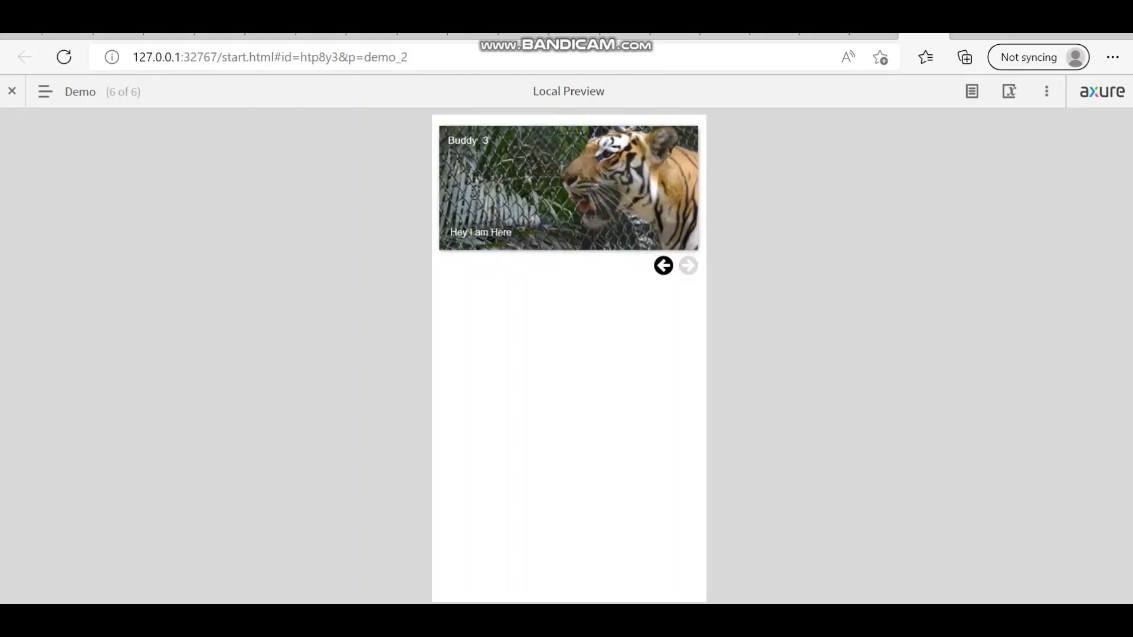
pyautogui.click(663, 266)
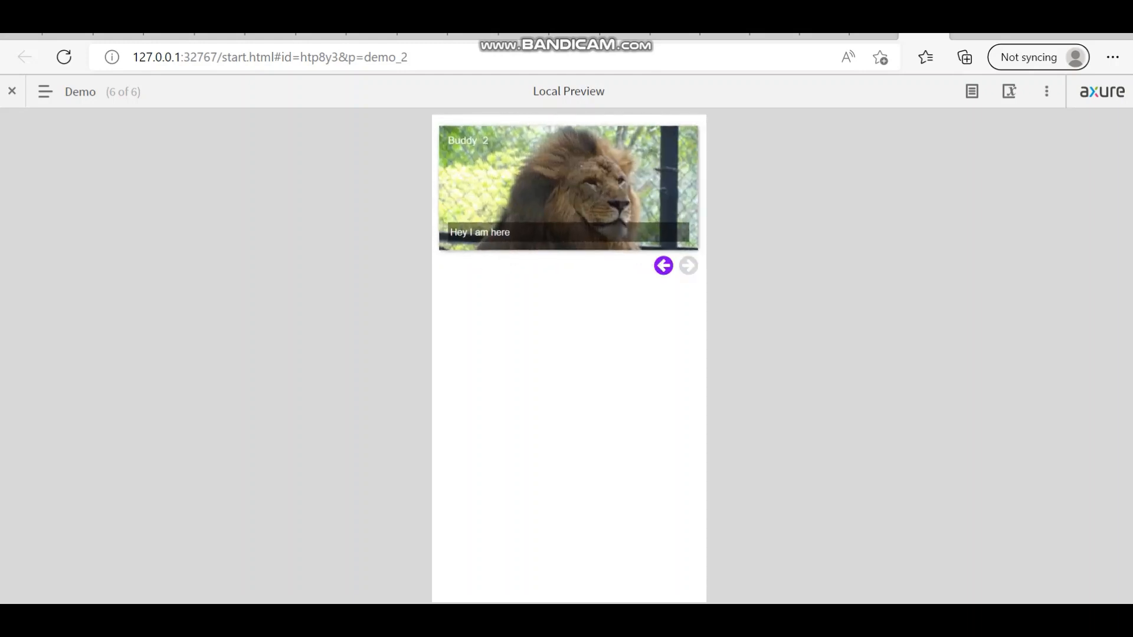
pyautogui.click(664, 265)
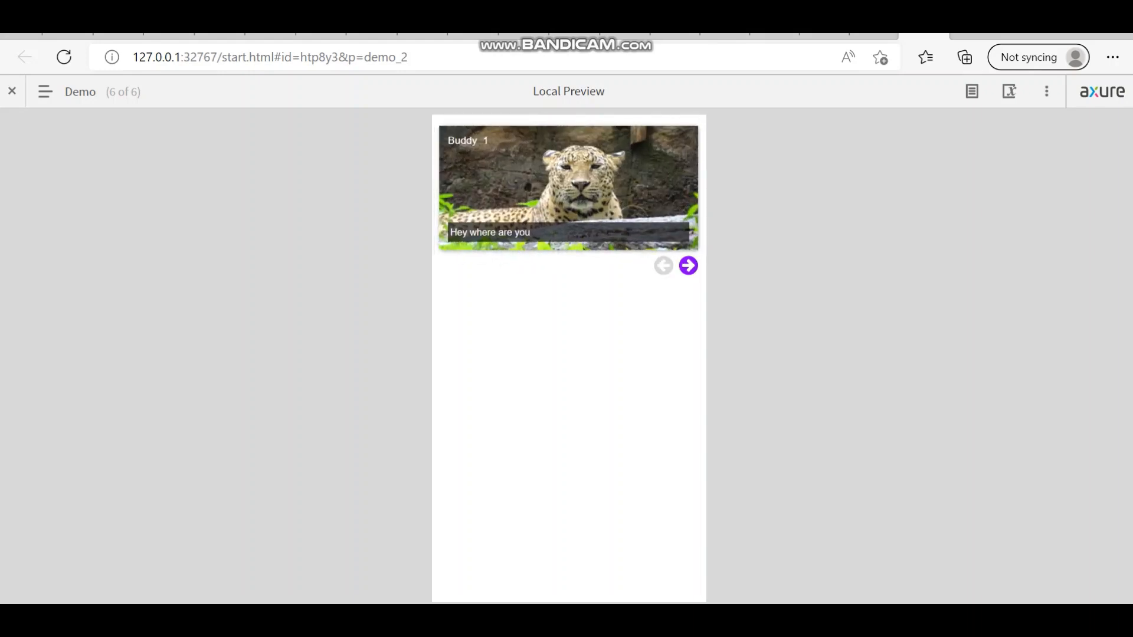
# Return to Axure RP, preview the Lesson-3 Dynamic Panel page and tick all four checklist items
pyautogui.moveTo(608, 618)
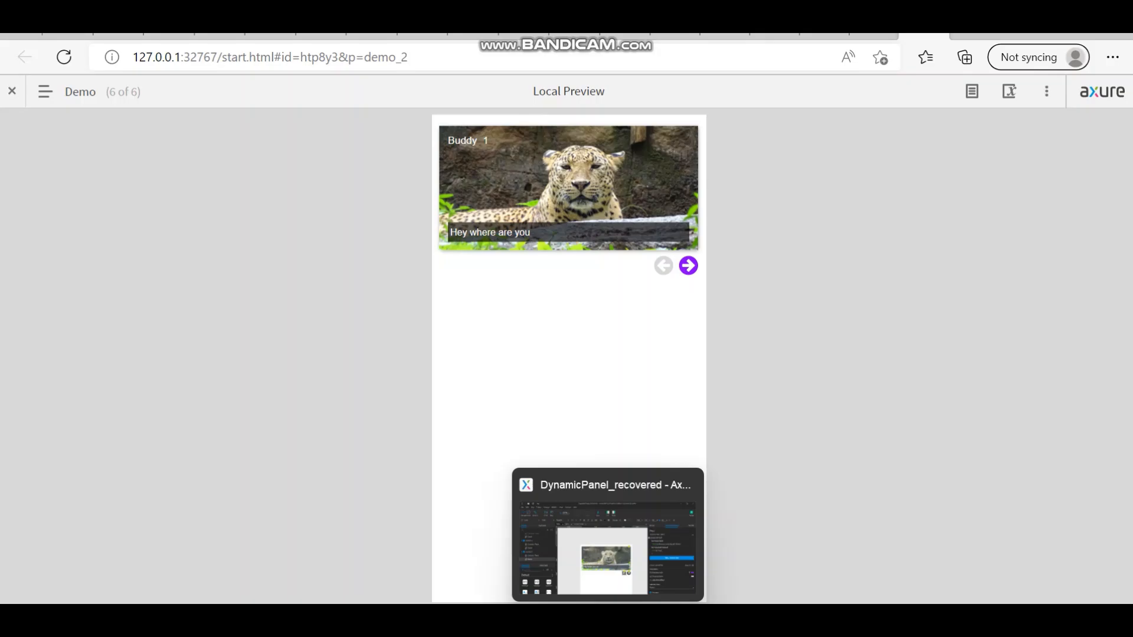
pyautogui.click(608, 549)
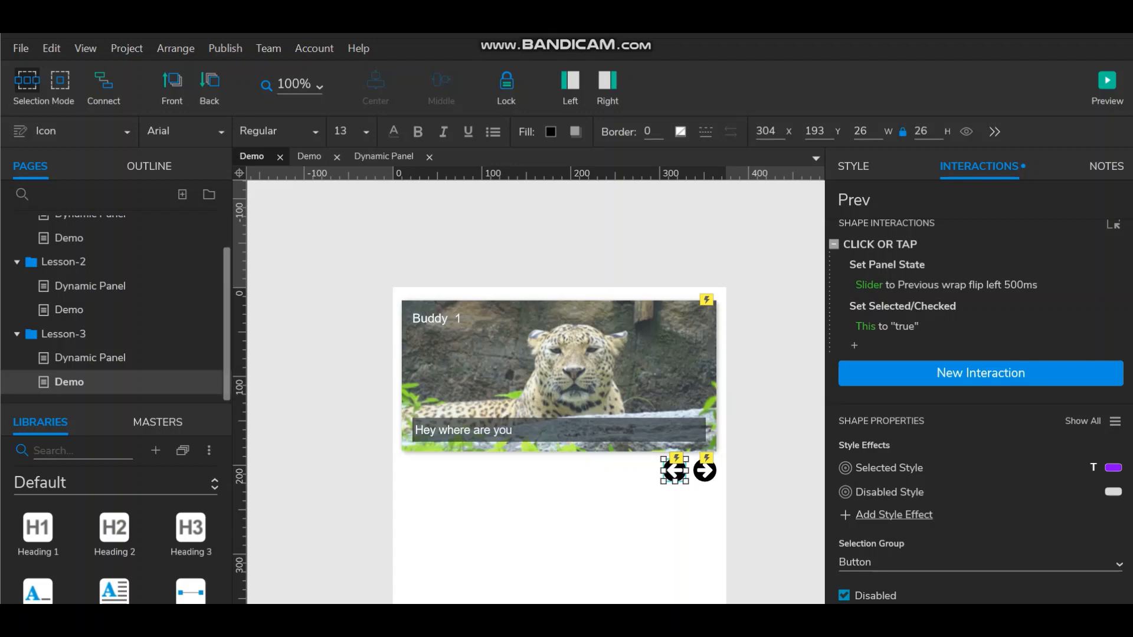
pyautogui.click(90, 358)
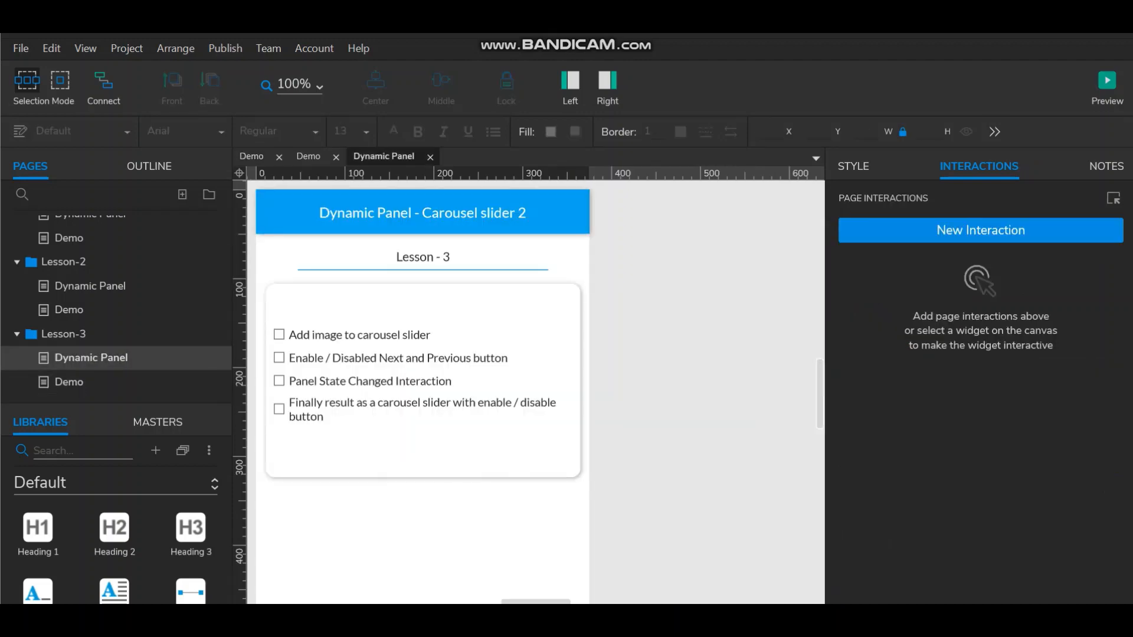
pyautogui.click(1106, 87)
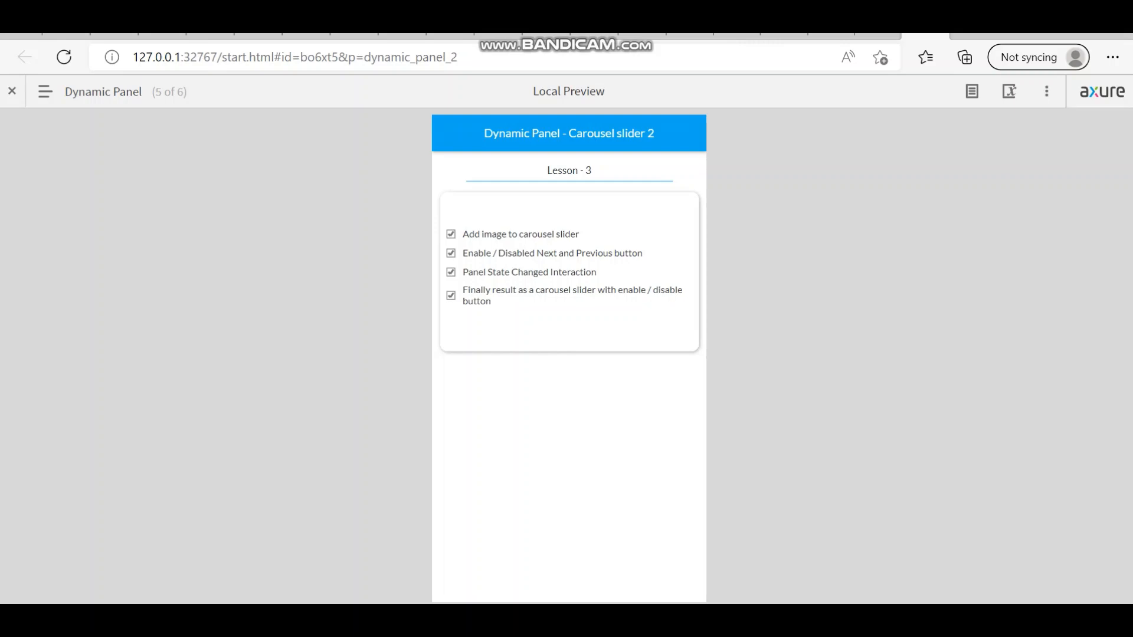
# Return to Axure RP, preview the Lesson-3 Demo page again and advance the carousel to the third slide
pyautogui.click(607, 618)
pyautogui.click(69, 382)
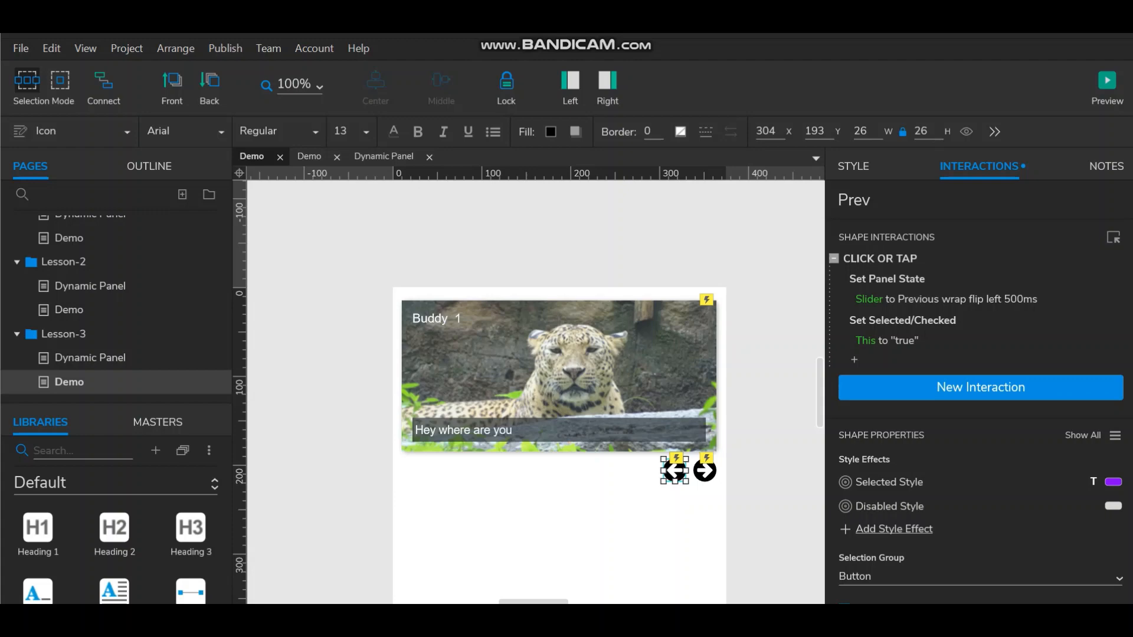
pyautogui.click(1106, 80)
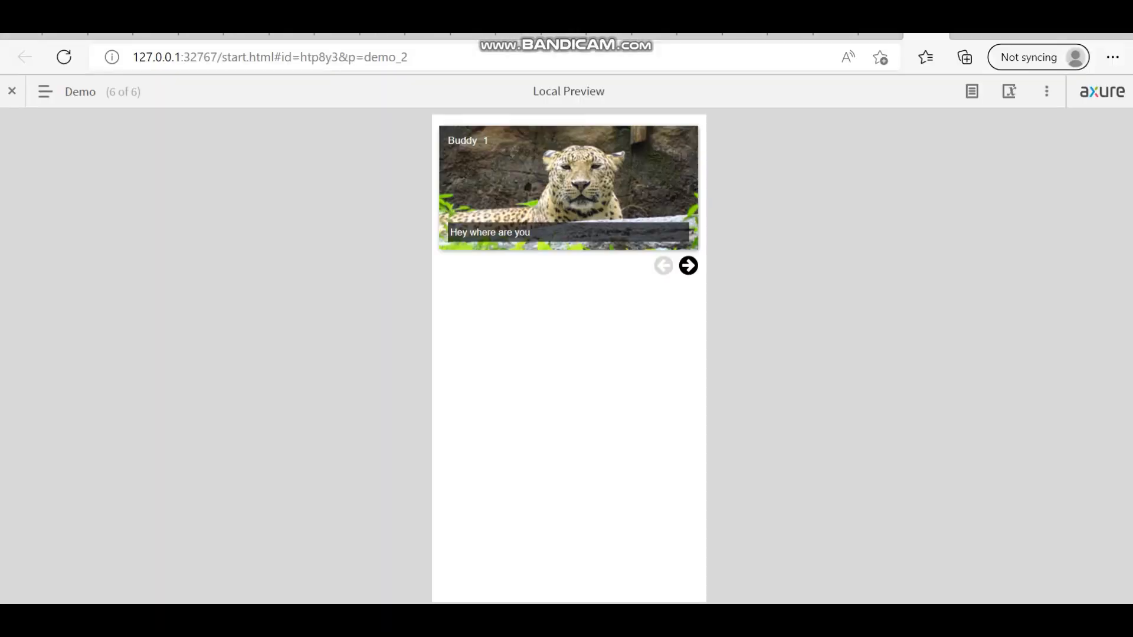
pyautogui.click(687, 265)
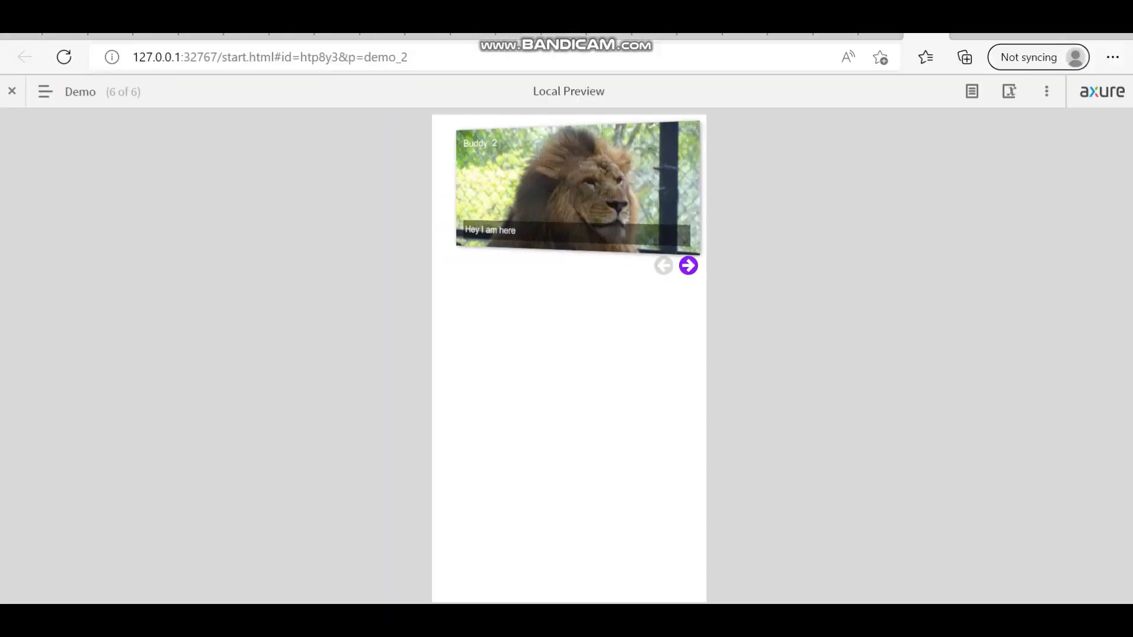
pyautogui.click(688, 266)
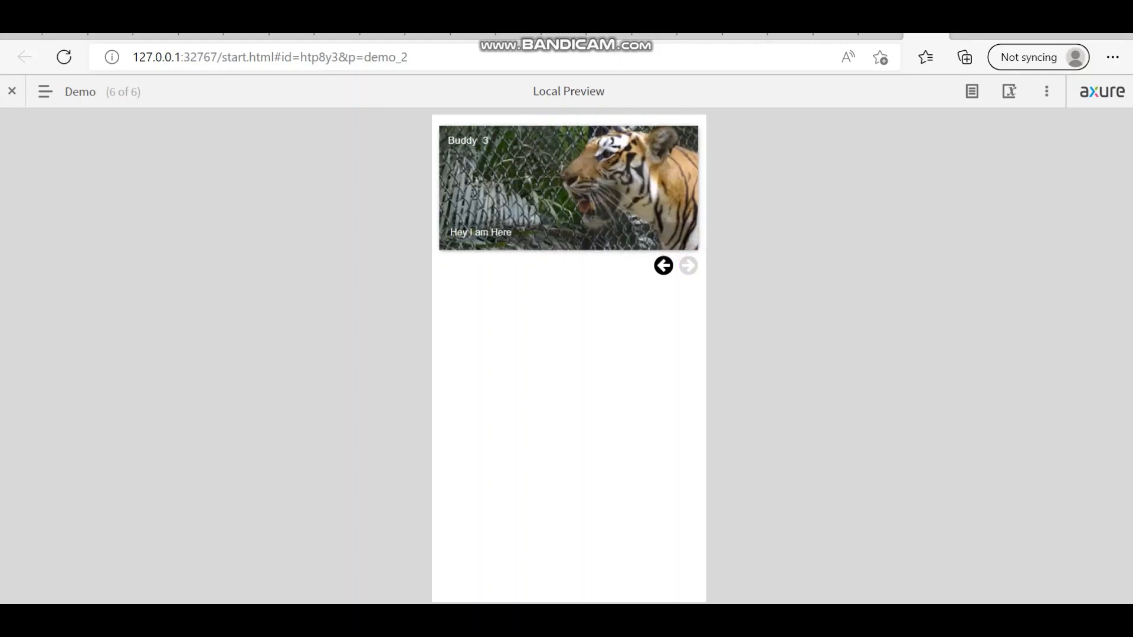